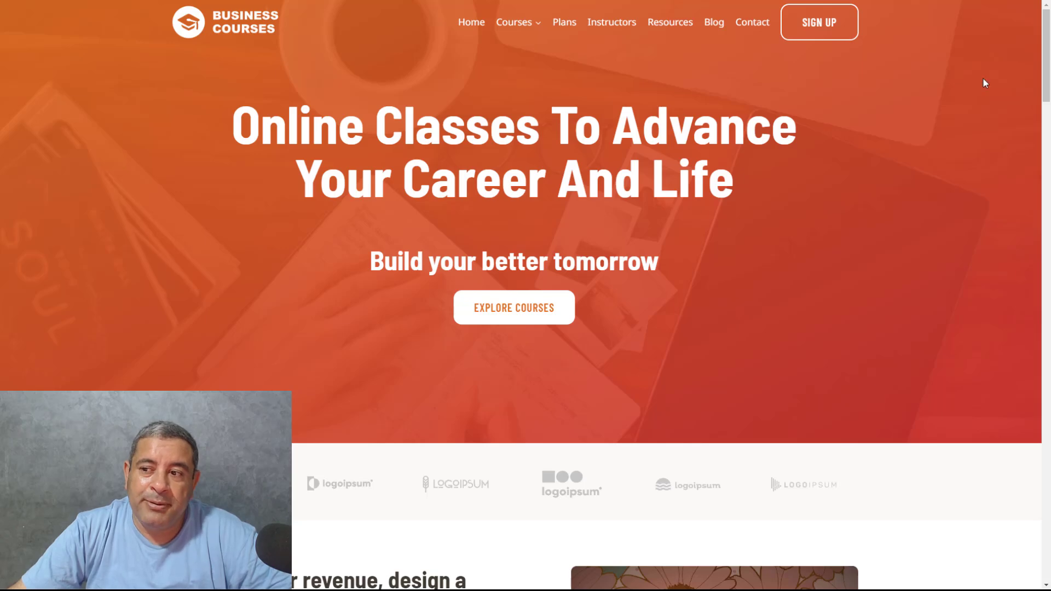
Look at the demo sale popup on the course site and the Kadence Blocks and Kadence Conversions product pages
{"action": "left_click_drag", "start_coordinate": [1046, 37], "coordinate": [1048, 105]}
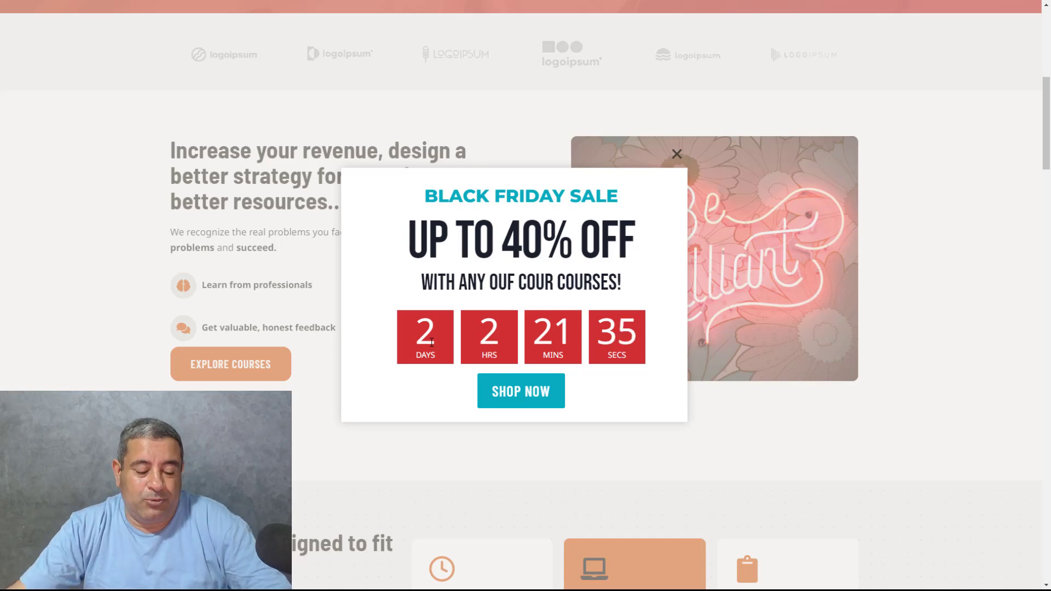
{"action": "key", "text": "alt+Tab"}
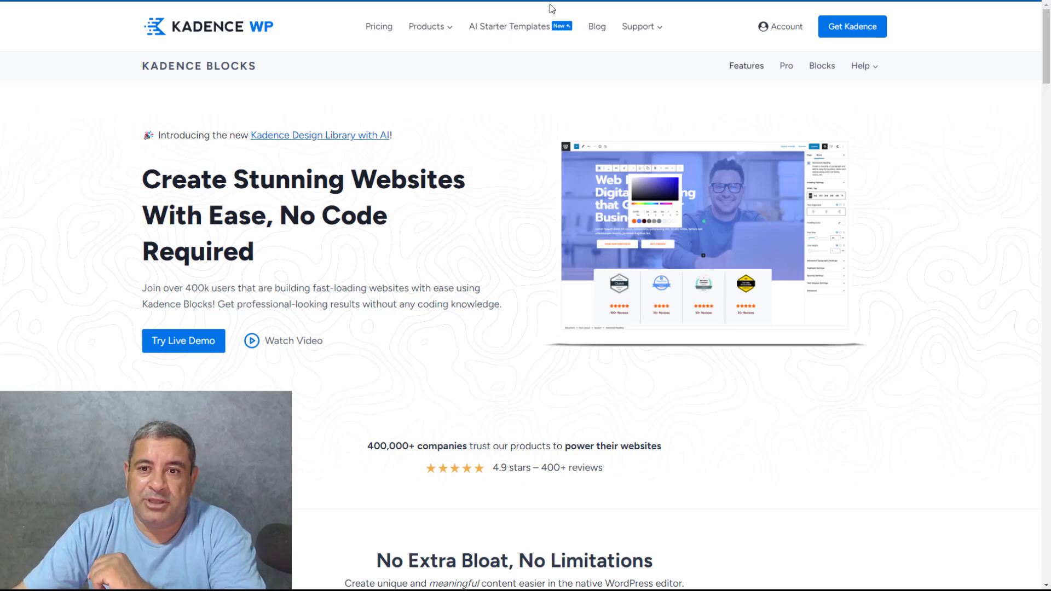
{"action": "left_click", "coordinate": [525, 0]}
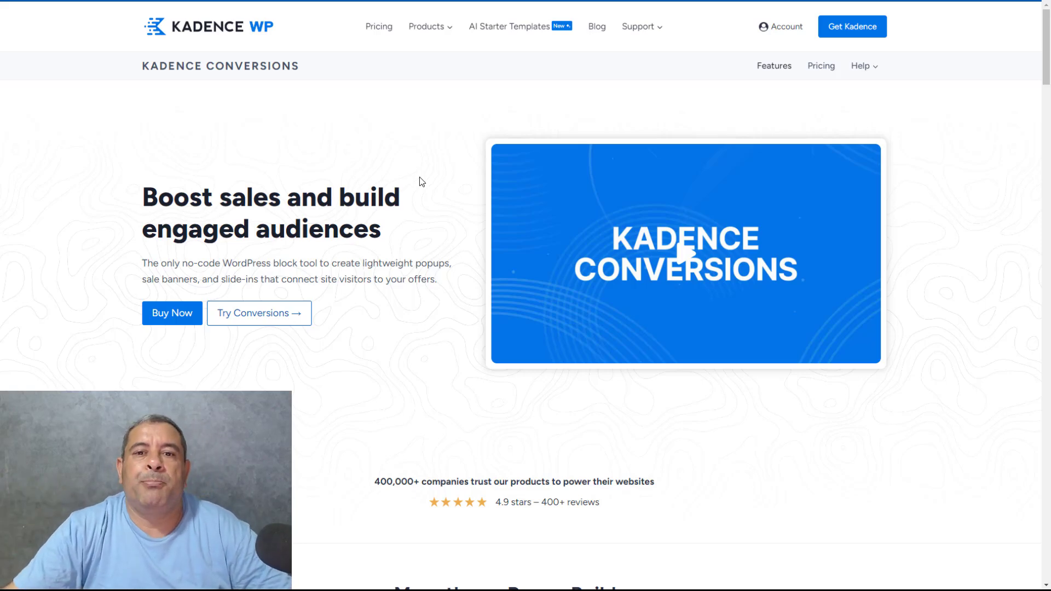
{"action": "key", "text": "ctrl+Tab"}
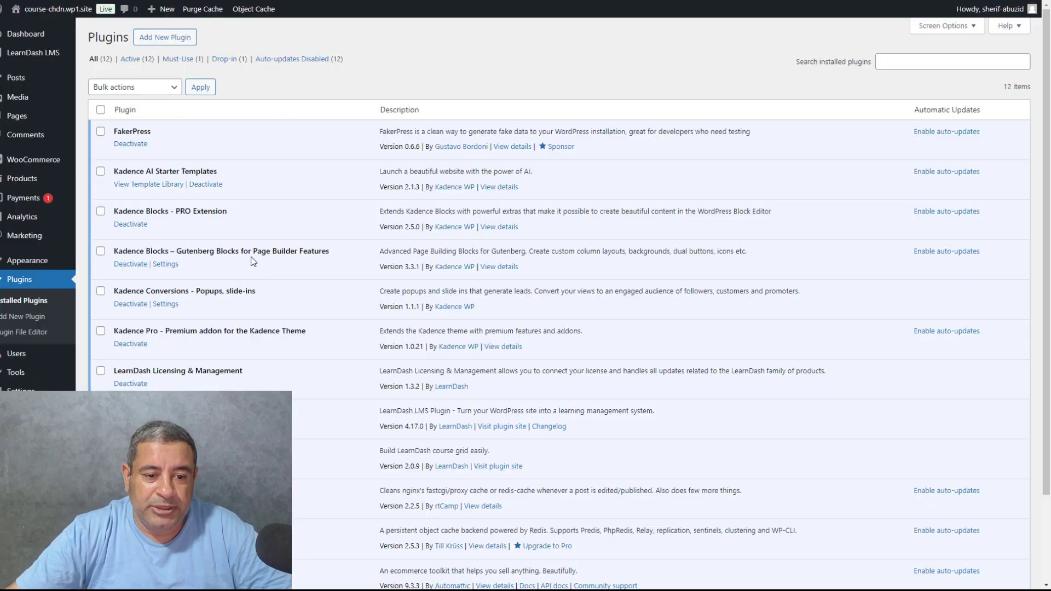
Check the Kadence Blocks and Kadence Conversions entries in the list of installed plugins
{"action": "triple_click", "coordinate": [252, 253]}
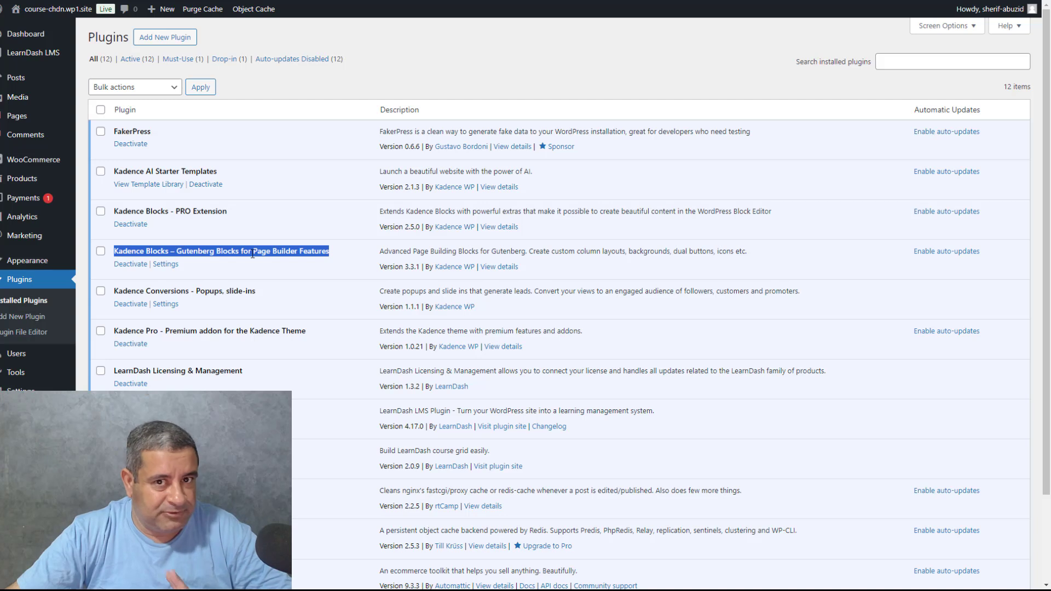
{"action": "triple_click", "coordinate": [234, 291]}
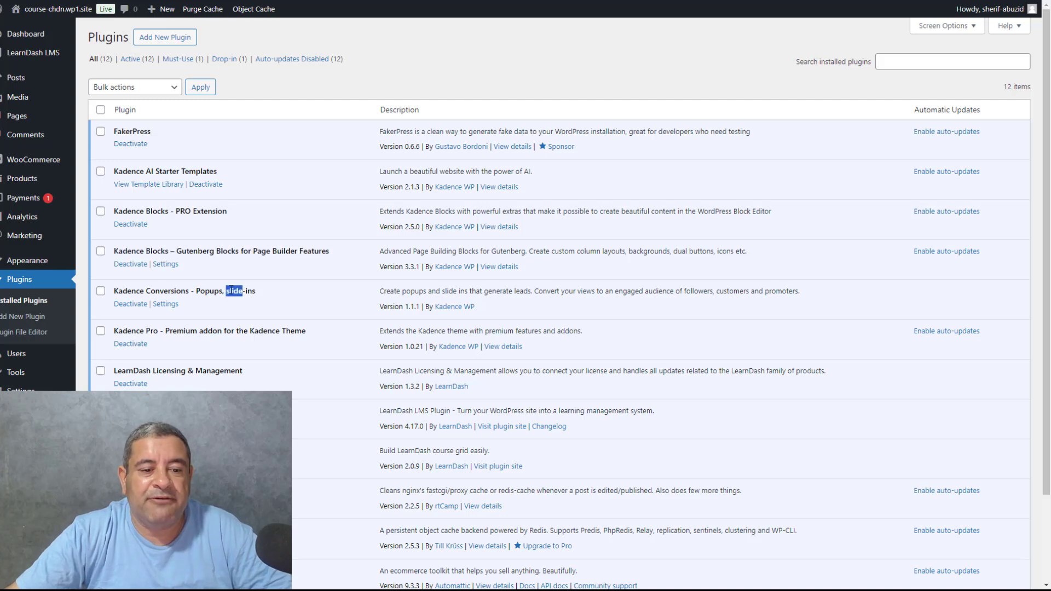
{"action": "left_click", "coordinate": [292, 289]}
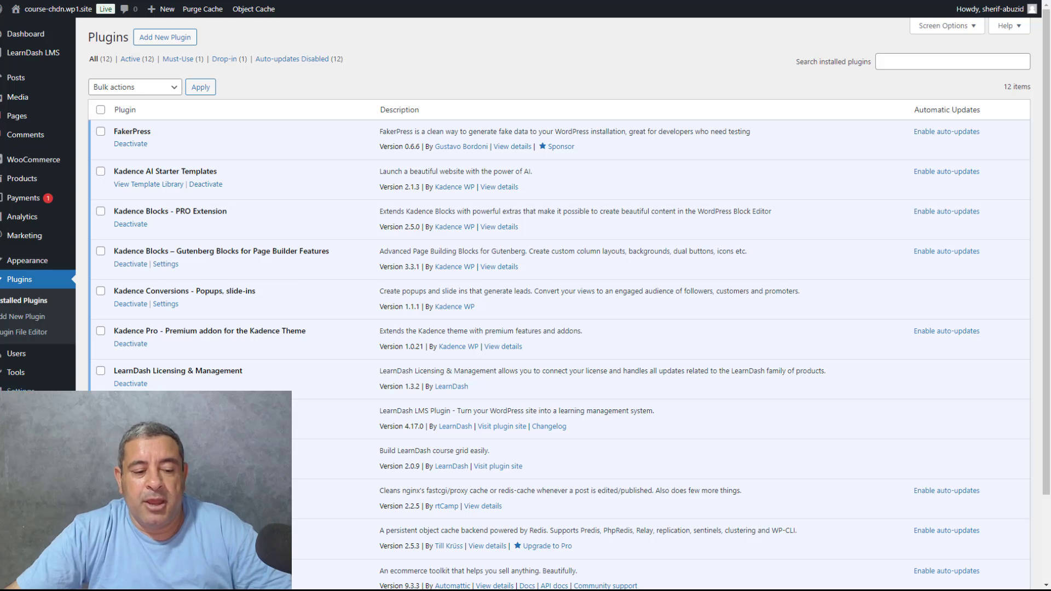
{"action": "triple_click", "coordinate": [257, 293]}
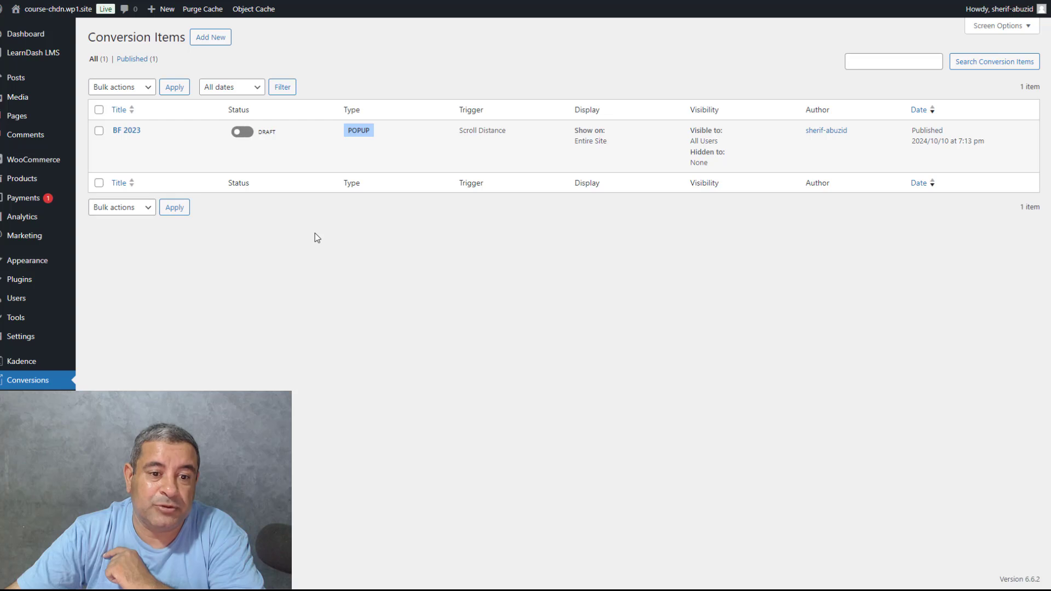
Create a new conversion item of the Popup type from the Summer Sale "Up to 40% off" template
{"action": "left_click", "coordinate": [211, 37]}
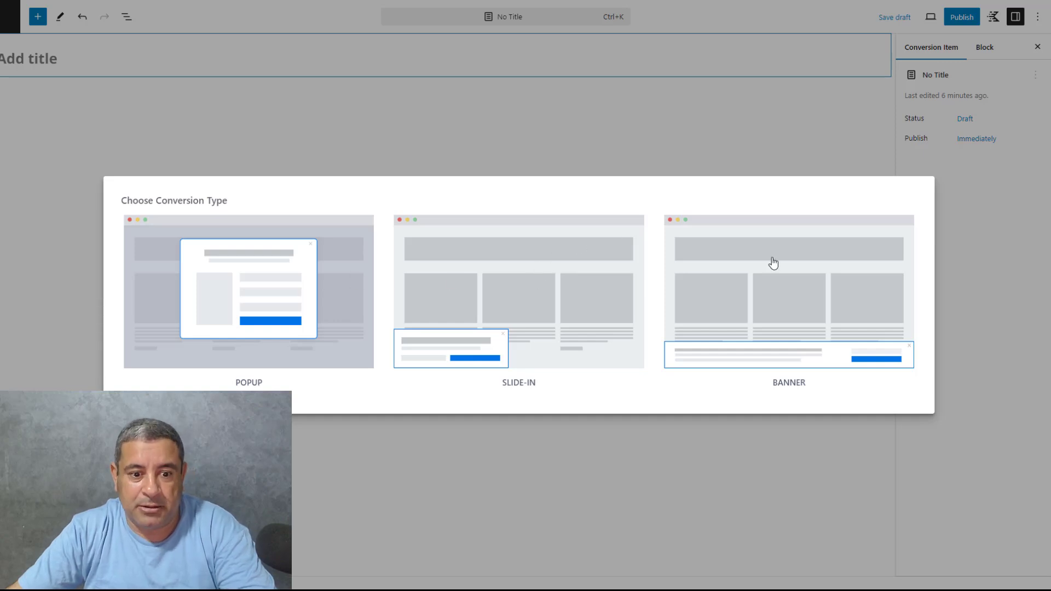
{"action": "left_click", "coordinate": [251, 300]}
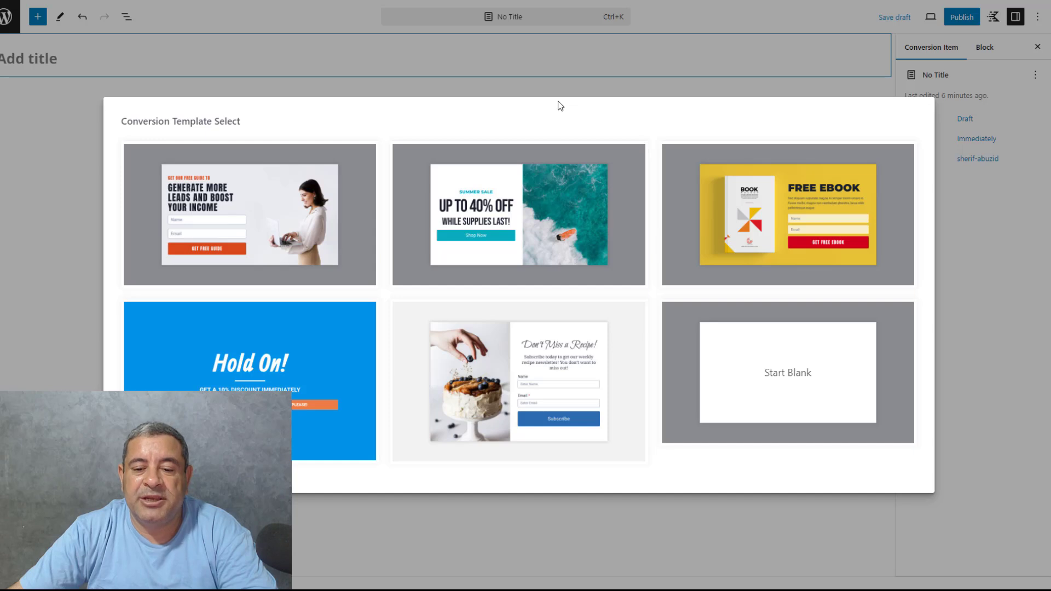
{"action": "left_click", "coordinate": [519, 208]}
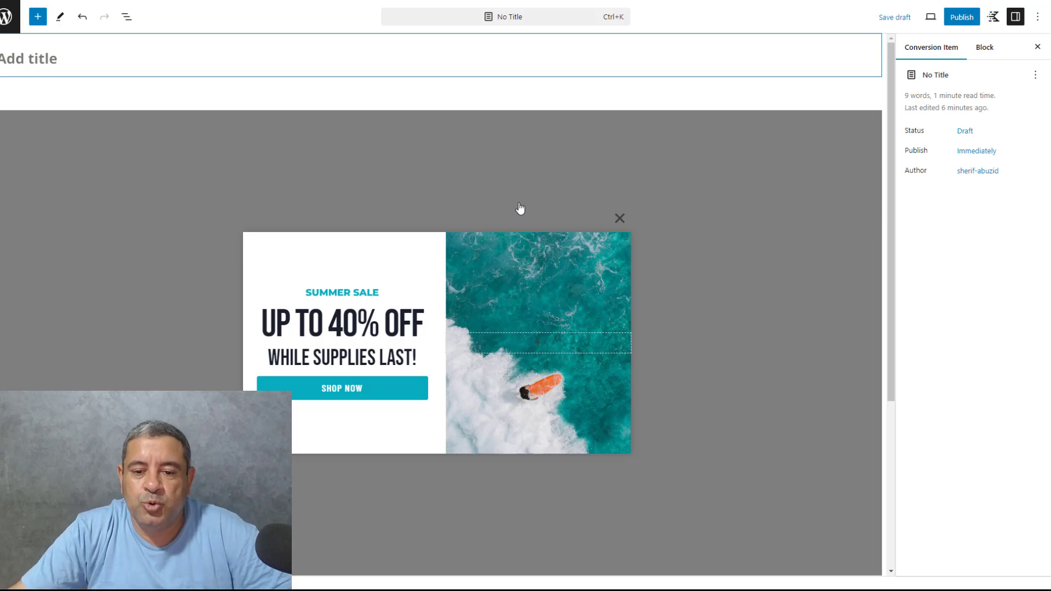
Title the conversion item "BF 2024" and save it as a draft
{"action": "left_click", "coordinate": [472, 236]}
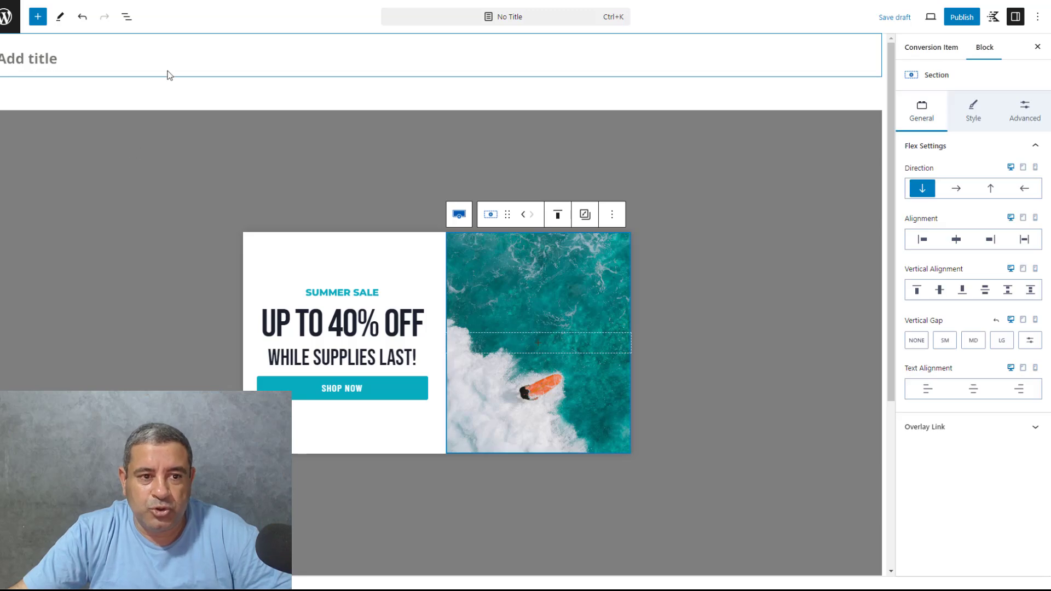
{"action": "left_click", "coordinate": [111, 60]}
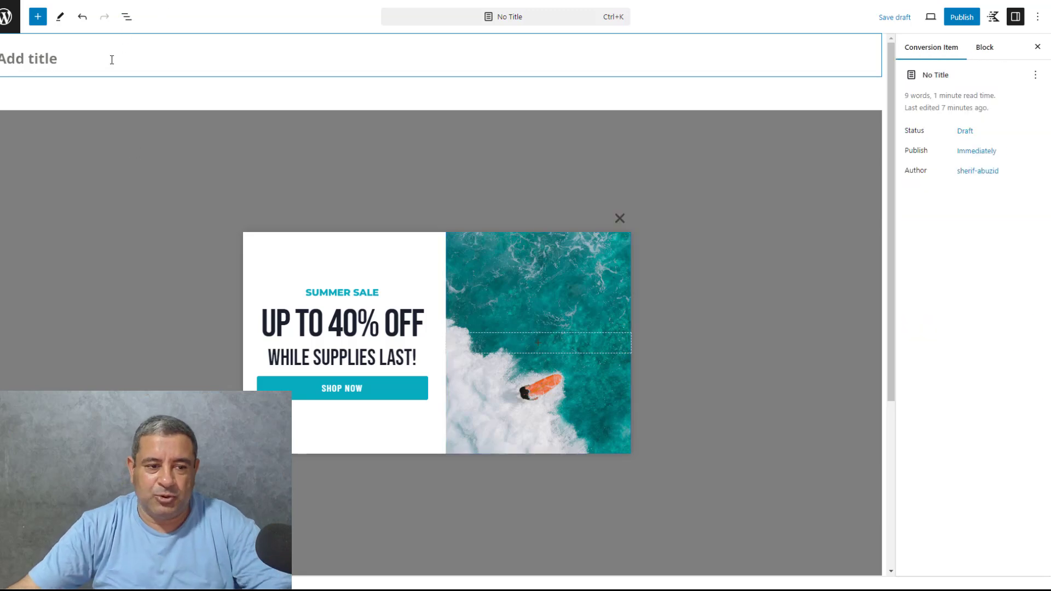
{"action": "type", "text": "bf"}
{"action": "key", "text": "BackSpace"}
{"action": "key", "text": "BackSpace"}
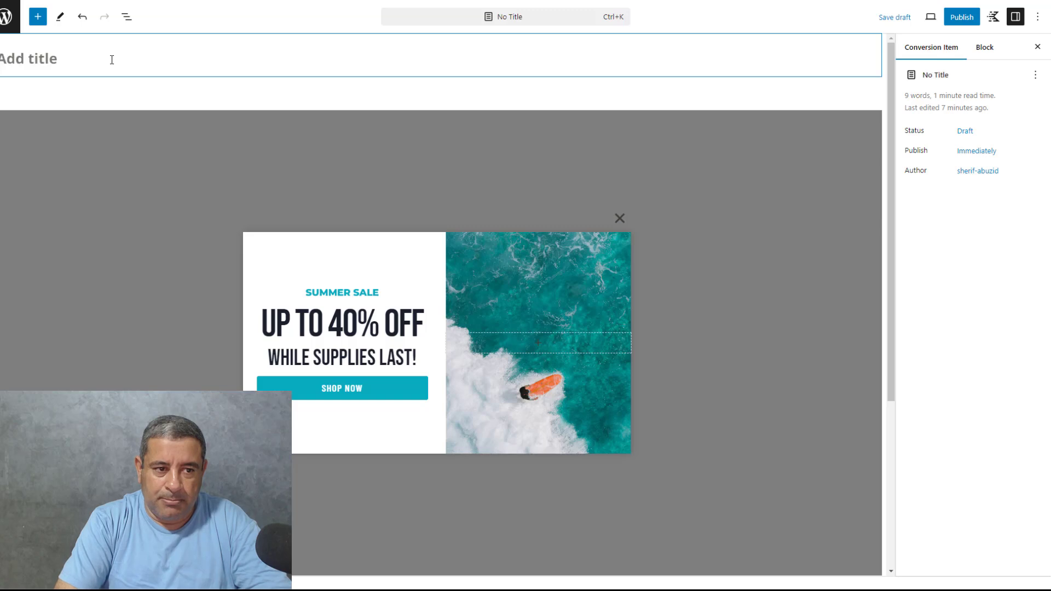
{"action": "type", "text": "BF 20"}
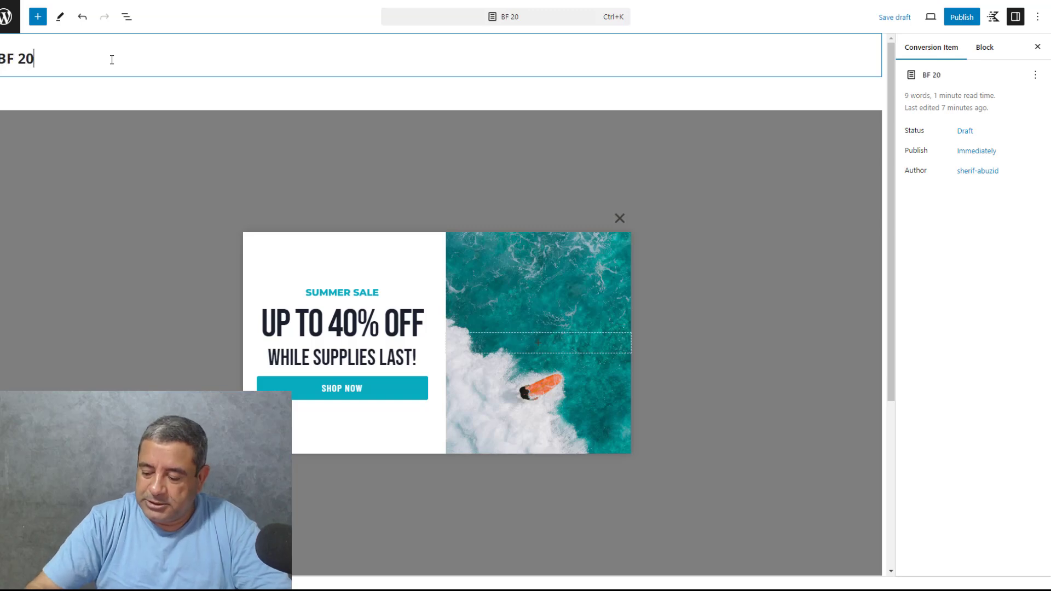
{"action": "type", "text": "24"}
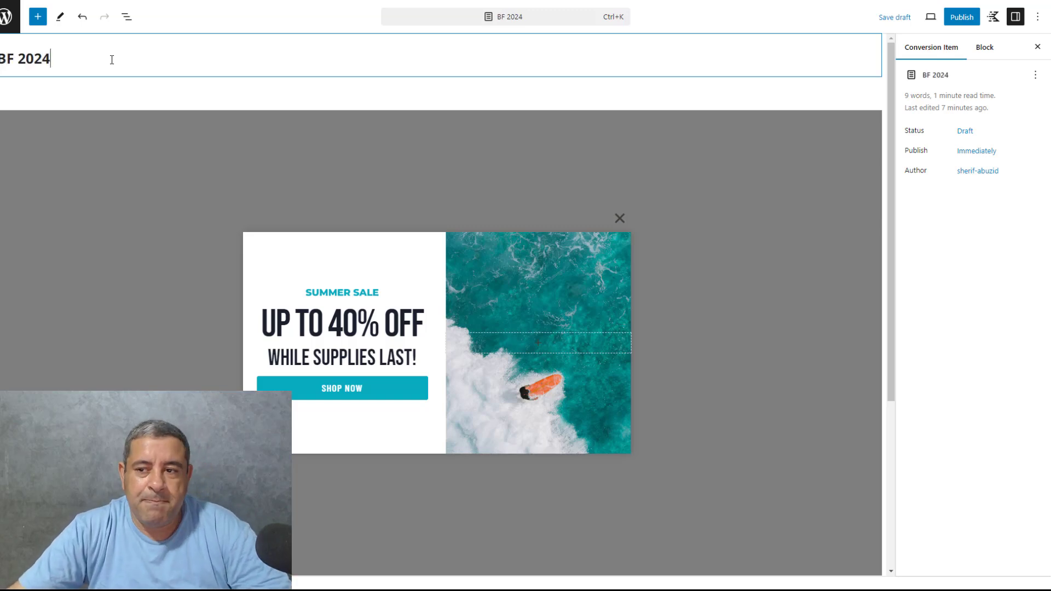
{"action": "left_click", "coordinate": [897, 18]}
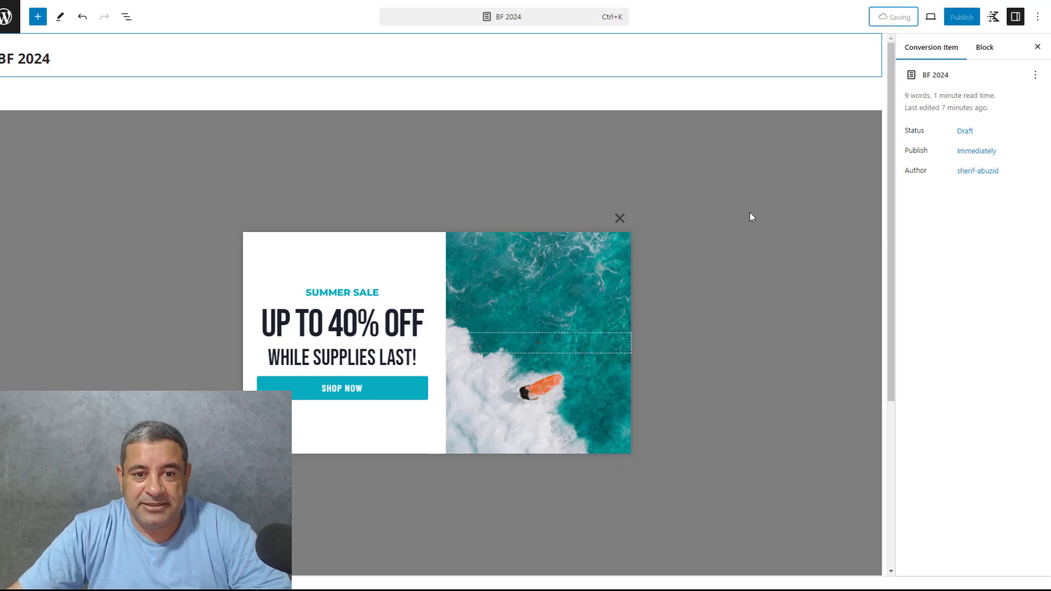
Find the popup's Row Layout in the block structure and reduce it to 1 column, dropping the image section
{"action": "left_click", "coordinate": [125, 20]}
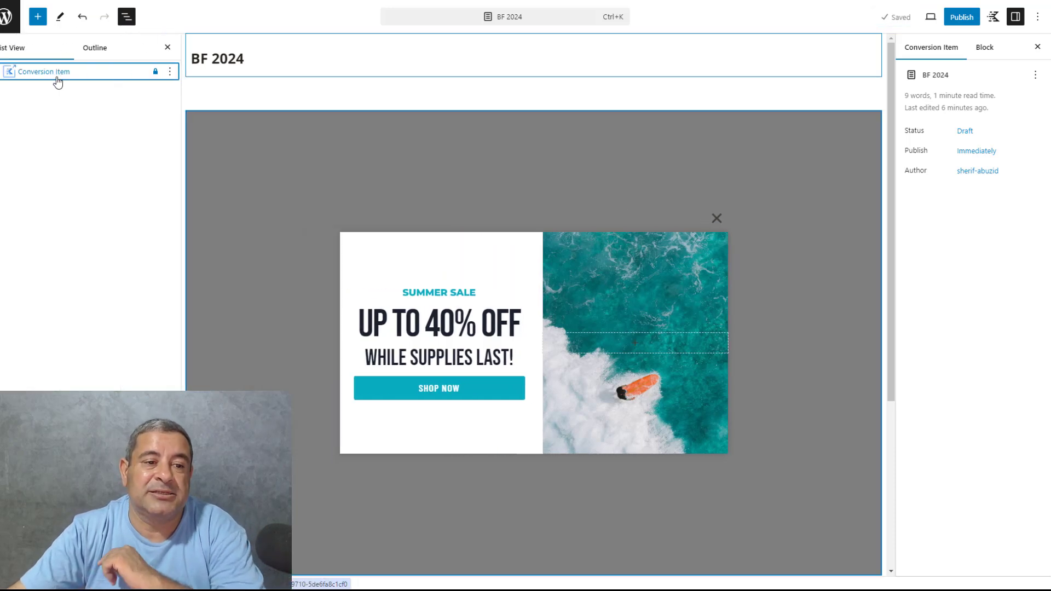
{"action": "left_click", "coordinate": [57, 81]}
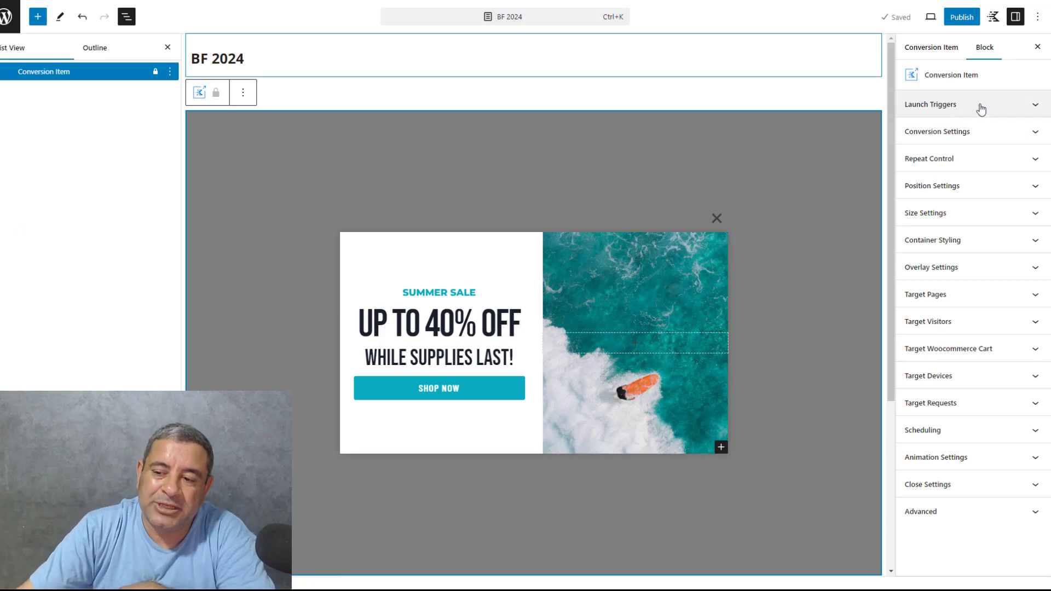
{"action": "left_click", "coordinate": [4, 73]}
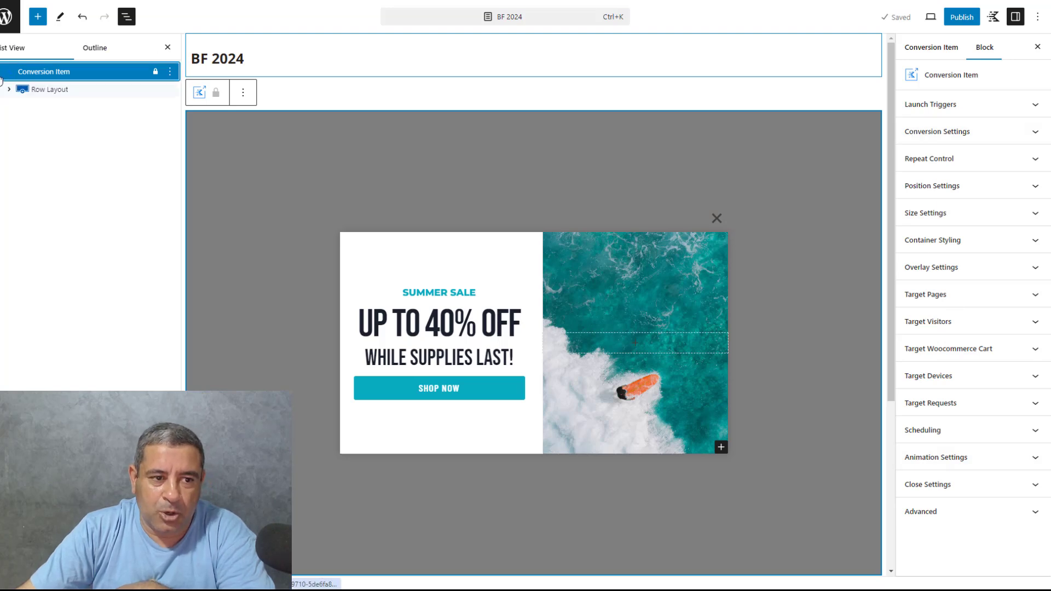
{"action": "left_click", "coordinate": [39, 90]}
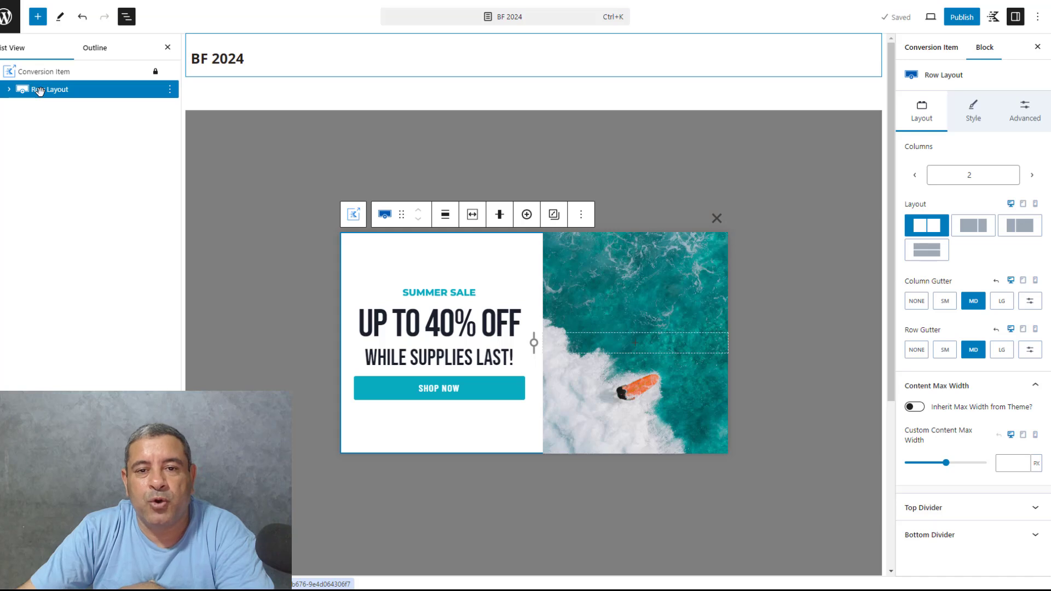
{"action": "left_click", "coordinate": [9, 90]}
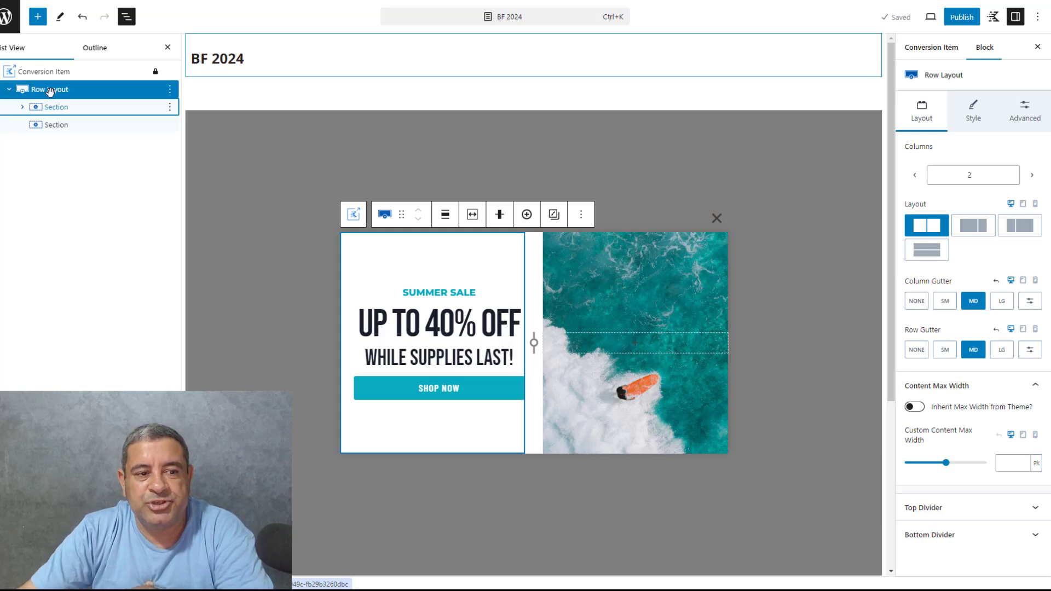
{"action": "left_click", "coordinate": [47, 107]}
{"action": "left_click", "coordinate": [679, 292]}
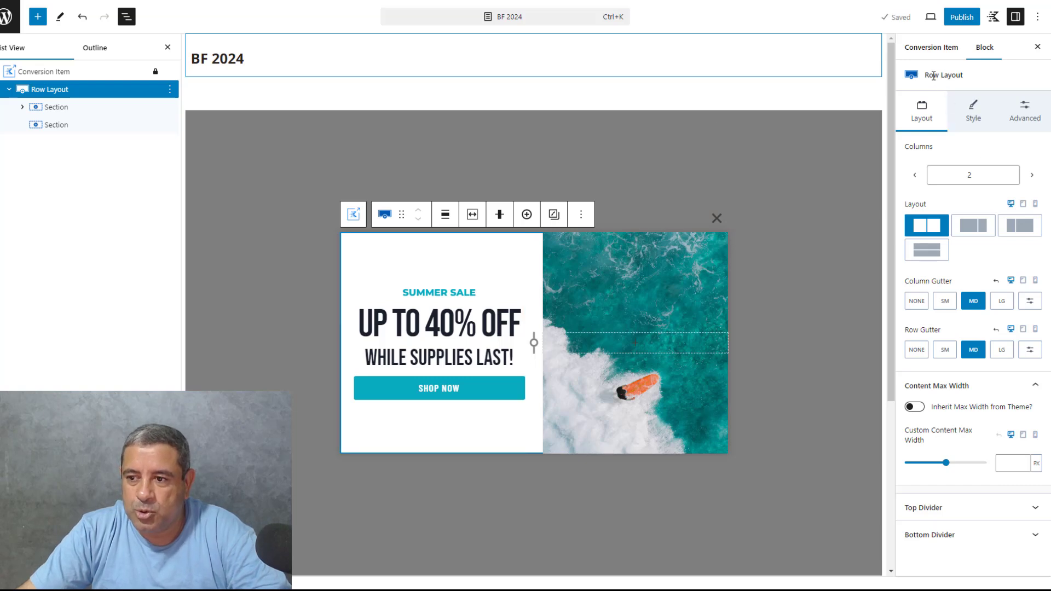
{"action": "left_click", "coordinate": [915, 176]}
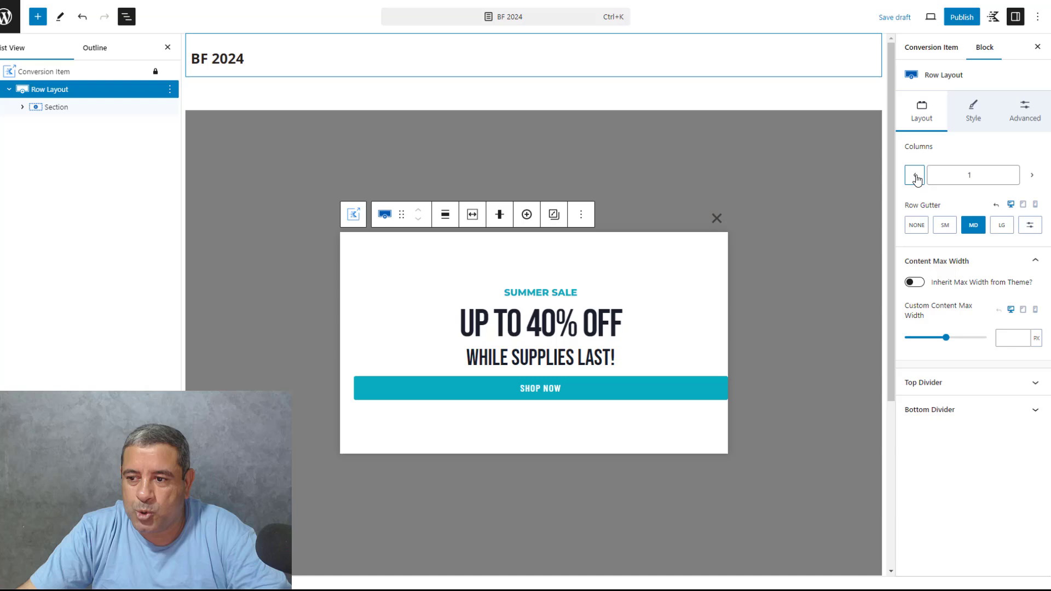
Replace the popup's "Summer Sale" text with "BLACK FRIDAY SALE"
{"action": "left_click", "coordinate": [634, 285]}
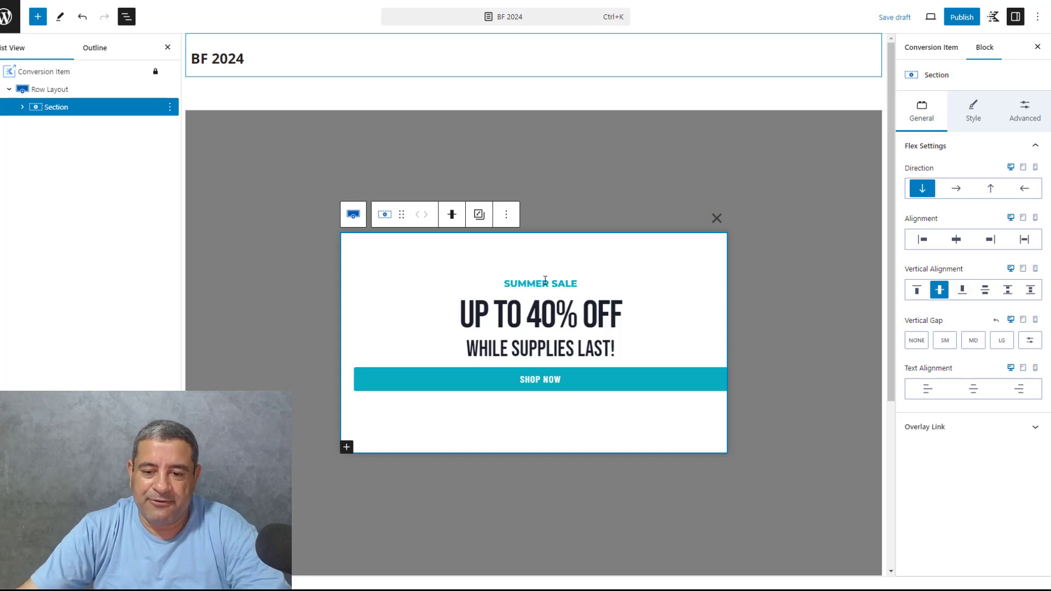
{"action": "left_click", "coordinate": [544, 282]}
{"action": "triple_click", "coordinate": [549, 286]}
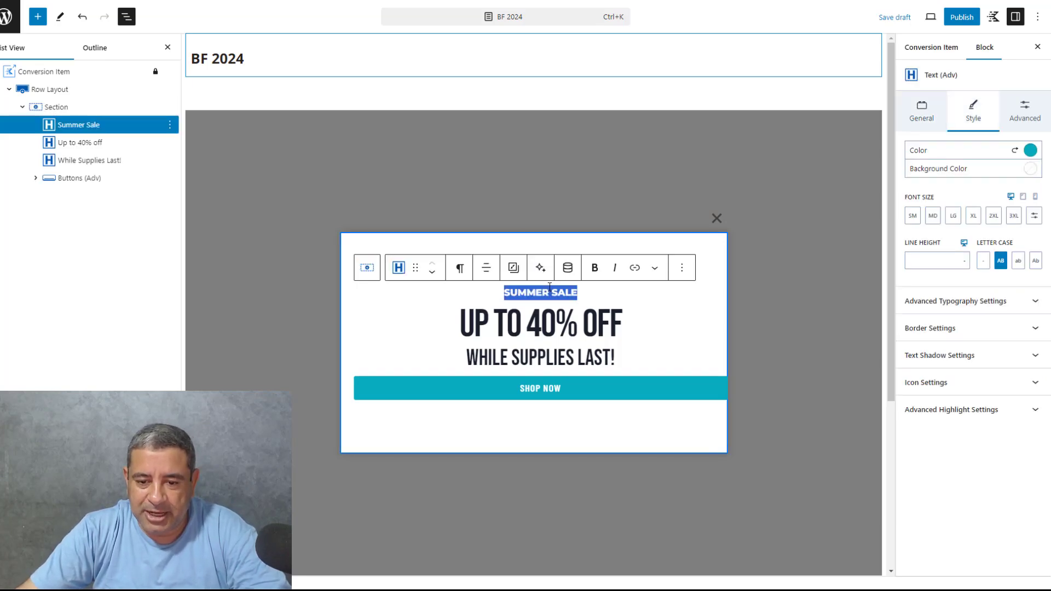
{"action": "type", "text": "BLACK"}
{"action": "key", "text": "BackSpace"}
{"action": "key", "text": "BackSpace"}
{"action": "key", "text": "BackSpace"}
{"action": "key", "text": "BackSpace"}
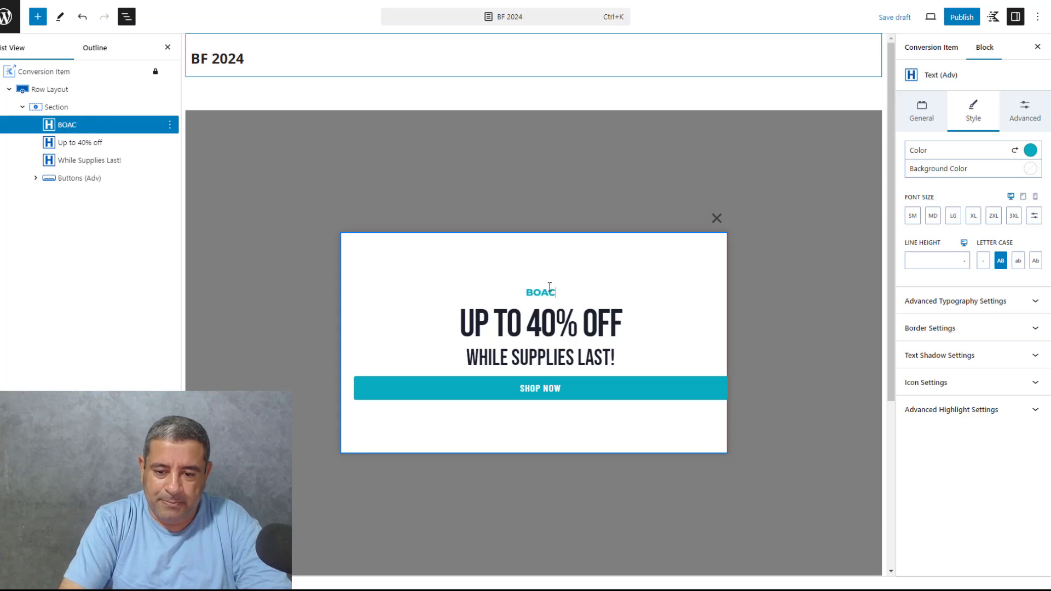
{"action": "type", "text": "LACK FRIDAY SALE"}
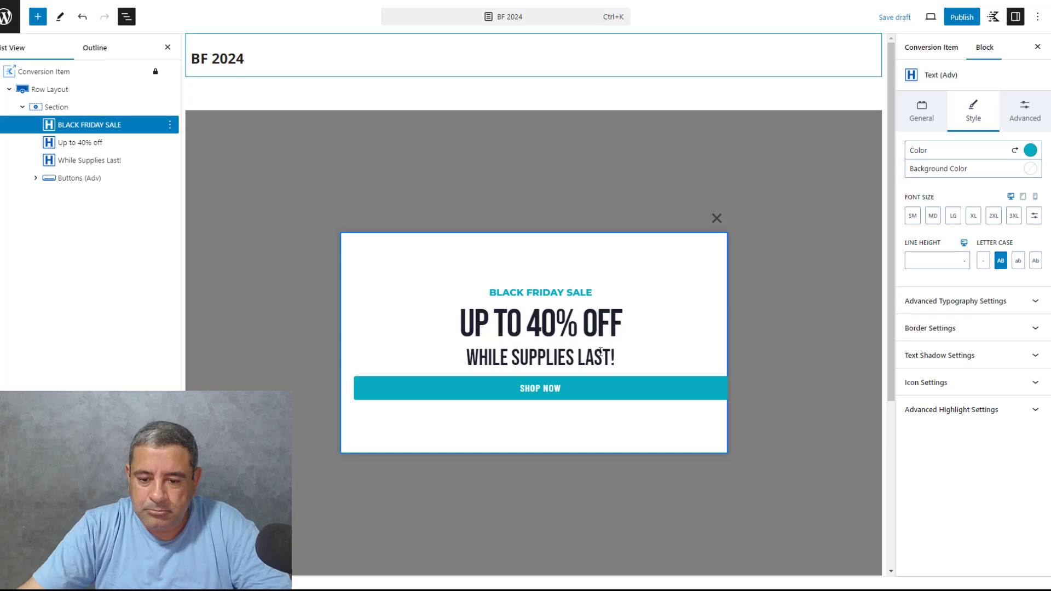
Replace the "While Supplies Last!" heading with "THIS OFFER ENDS AFTER"
{"action": "left_click", "coordinate": [565, 359]}
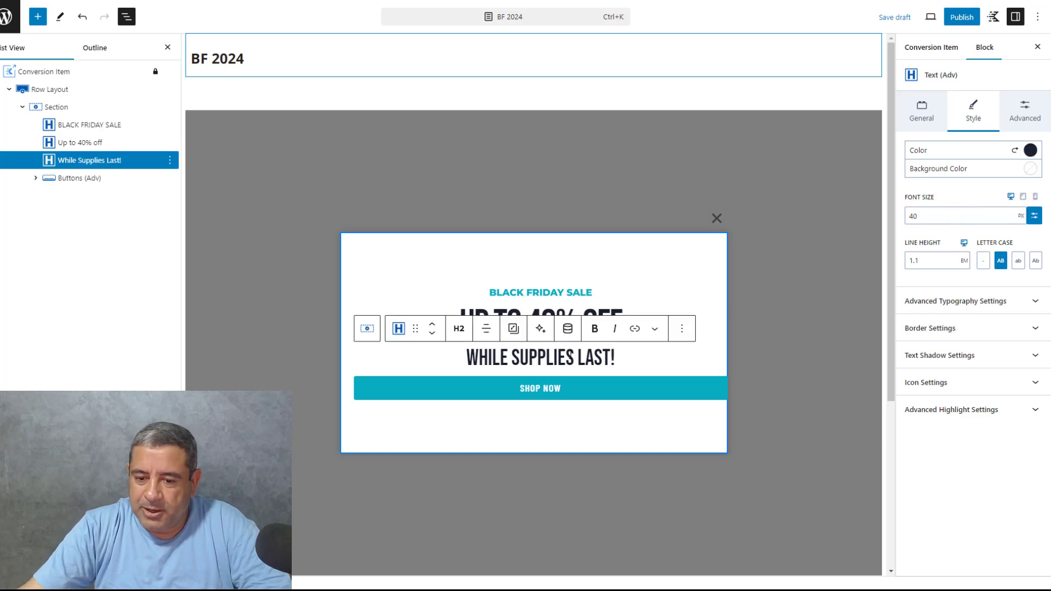
{"action": "key", "text": "ctrl+a"}
{"action": "type", "text": "THIS "}
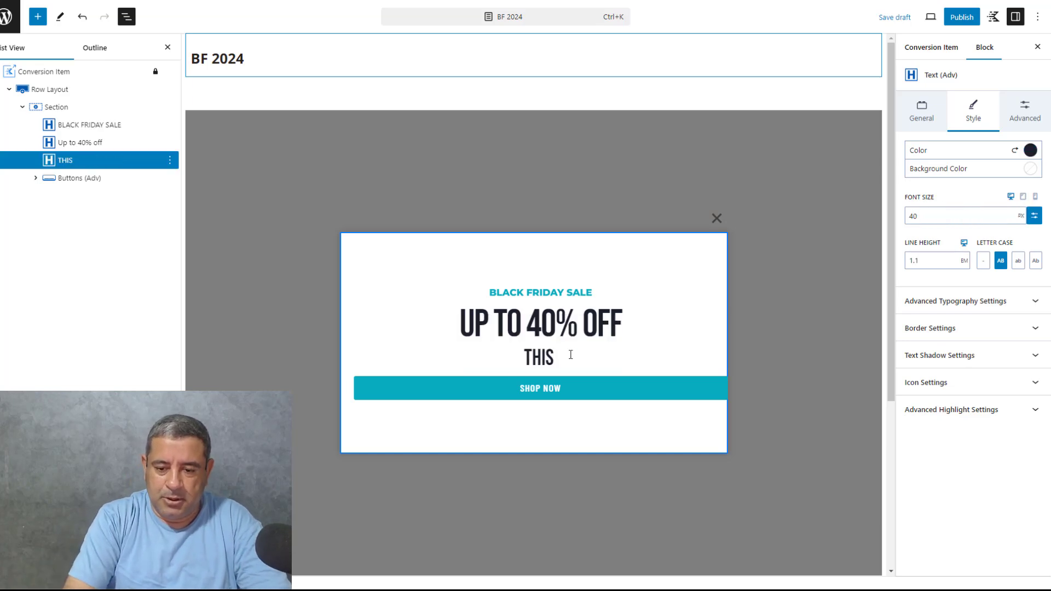
{"action": "type", "text": "OFFER E"}
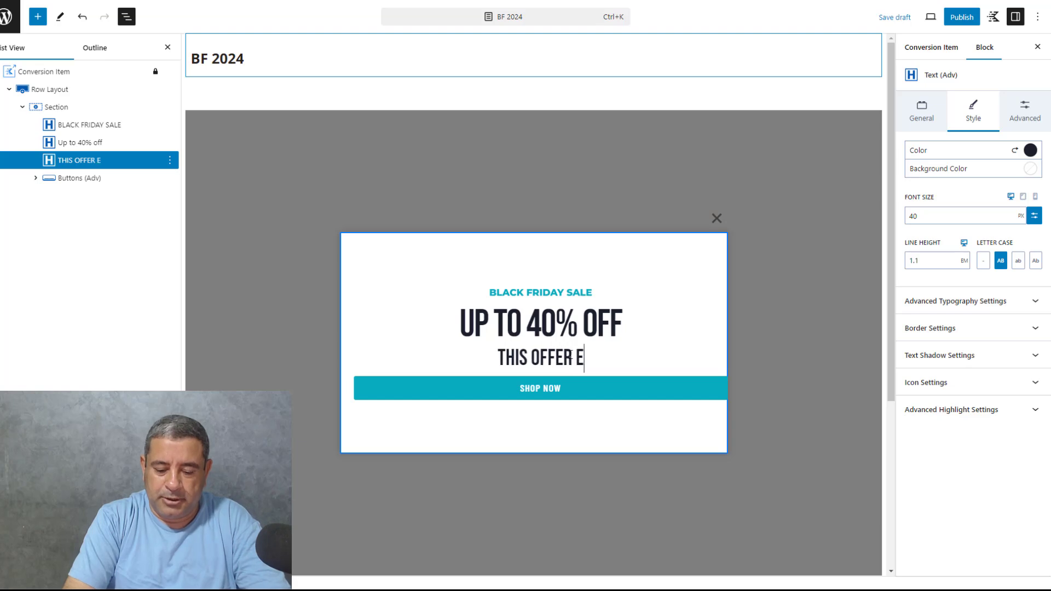
{"action": "type", "text": "NDS AFTER"}
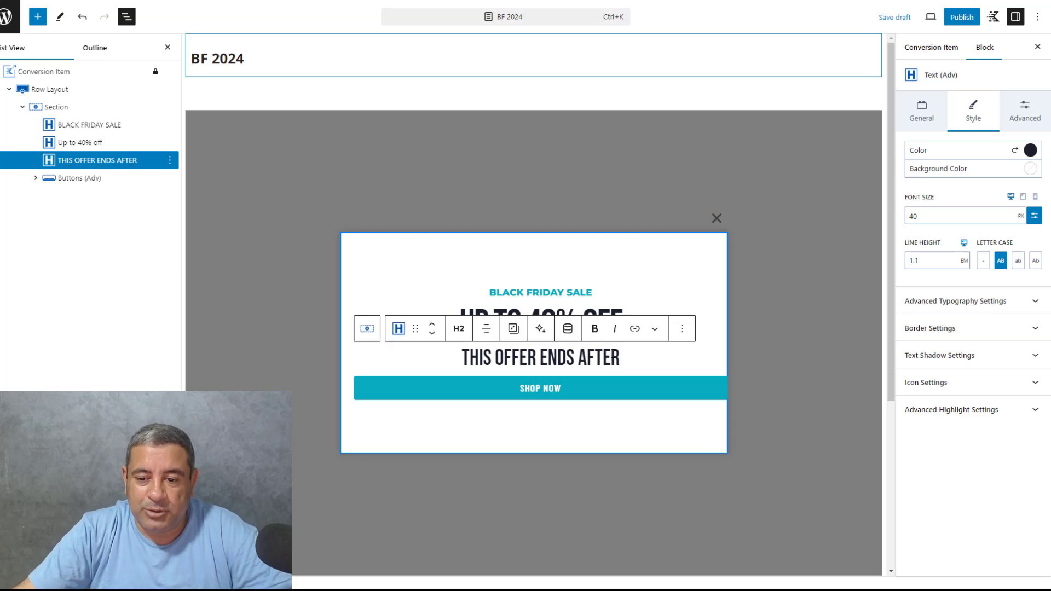
Insert a Countdown block directly after the "THIS OFFER ENDS AFTER" heading in the popup
{"action": "left_click", "coordinate": [681, 329]}
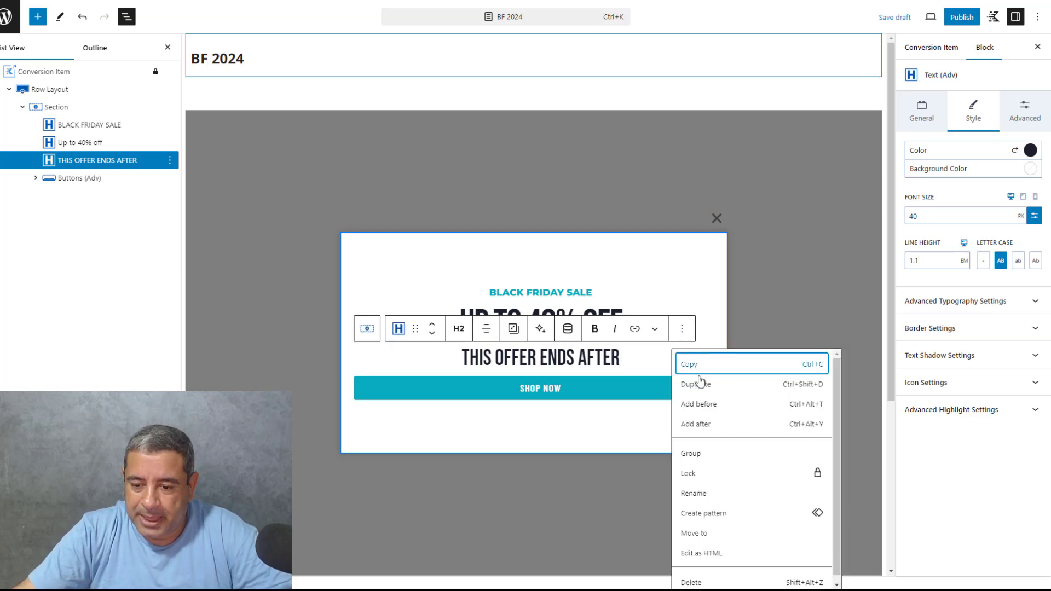
{"action": "left_click", "coordinate": [695, 424]}
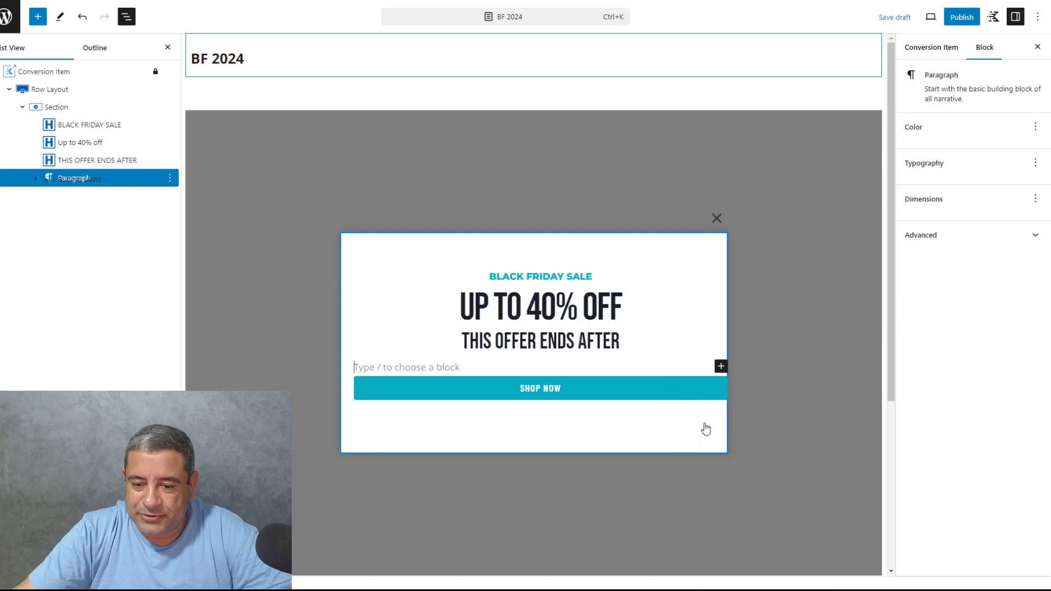
{"action": "left_click", "coordinate": [719, 367]}
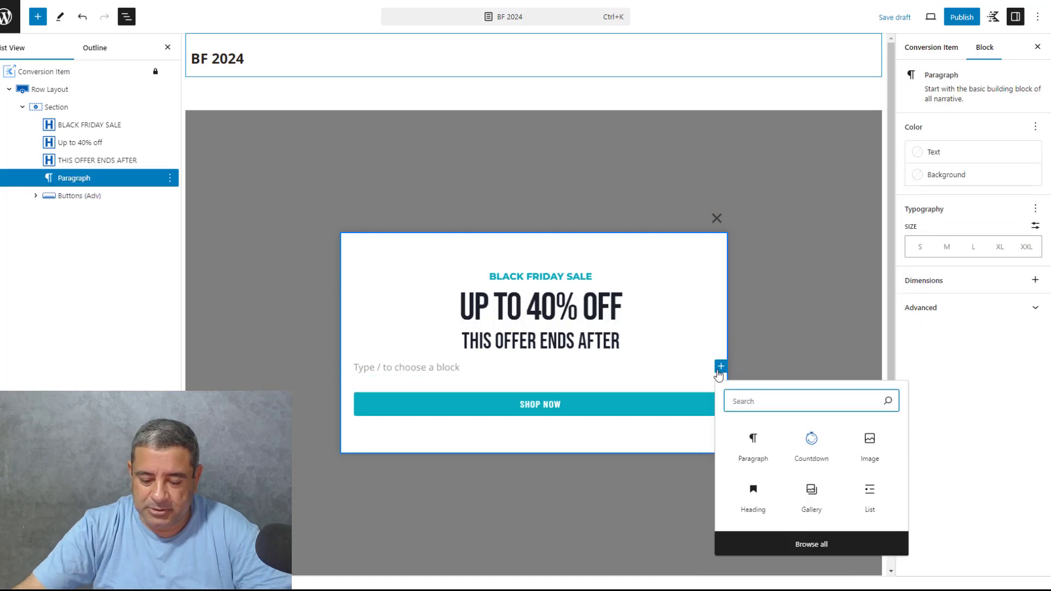
{"action": "type", "text": "cu"}
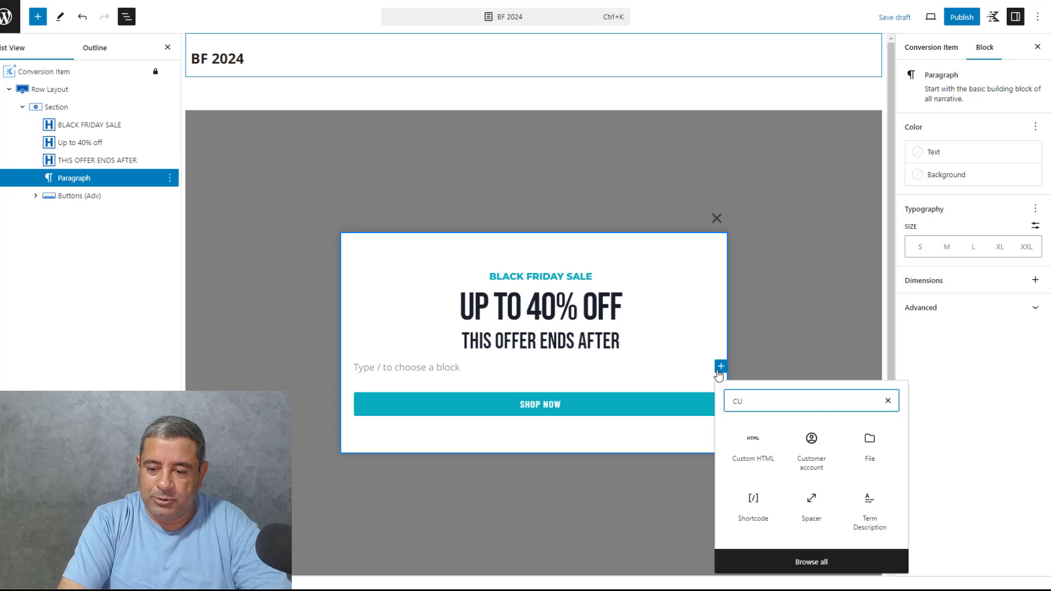
{"action": "key", "text": "BackSpace"}
{"action": "type", "text": "ou"}
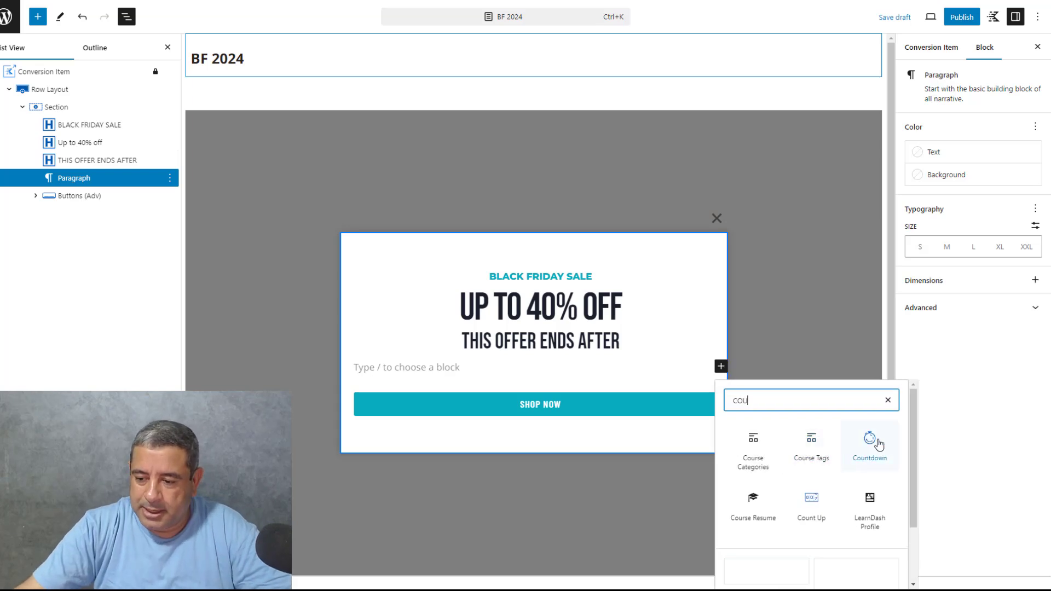
{"action": "left_click", "coordinate": [870, 446]}
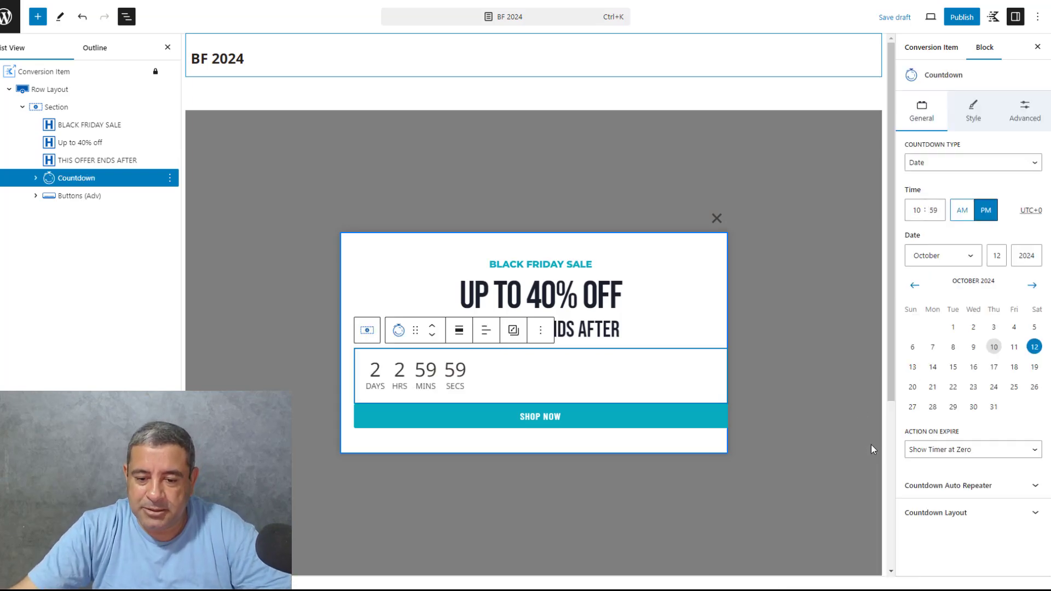
Center-align the text of the countdown in the popup
{"action": "left_click", "coordinate": [486, 330]}
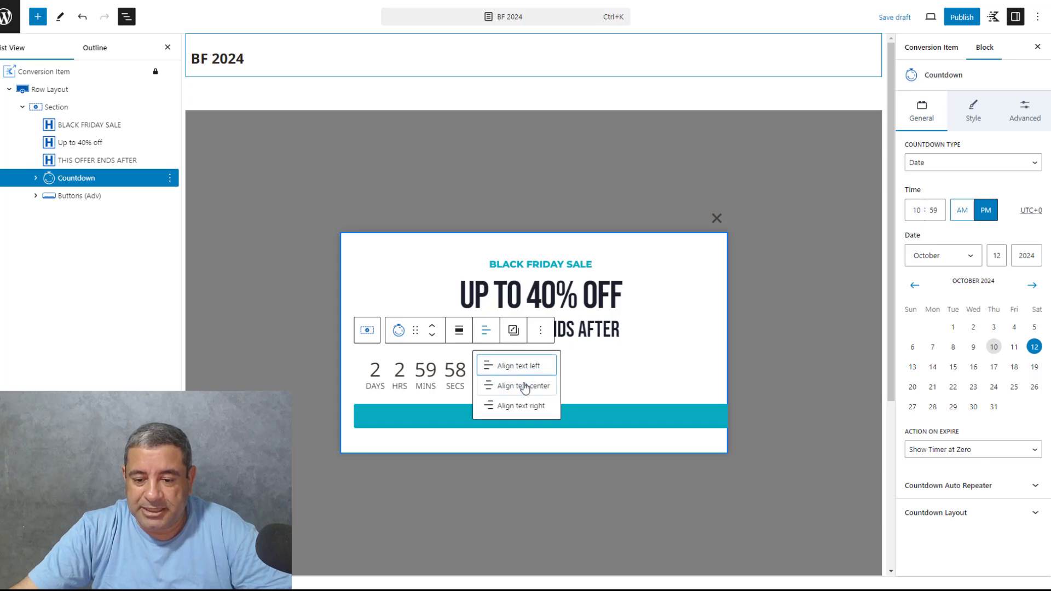
{"action": "left_click", "coordinate": [520, 386]}
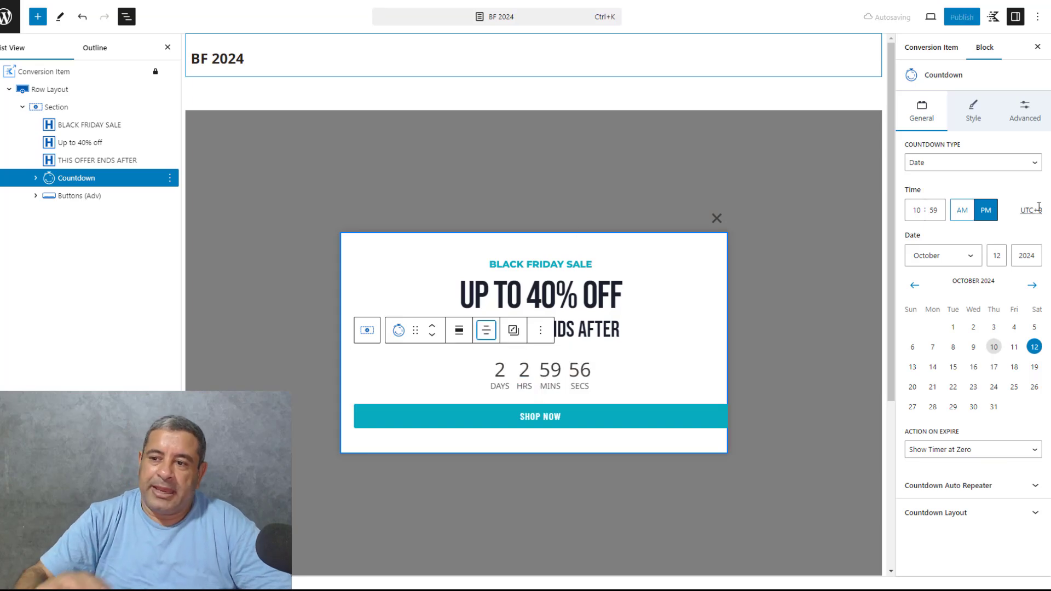
{"action": "left_click", "coordinate": [944, 75]}
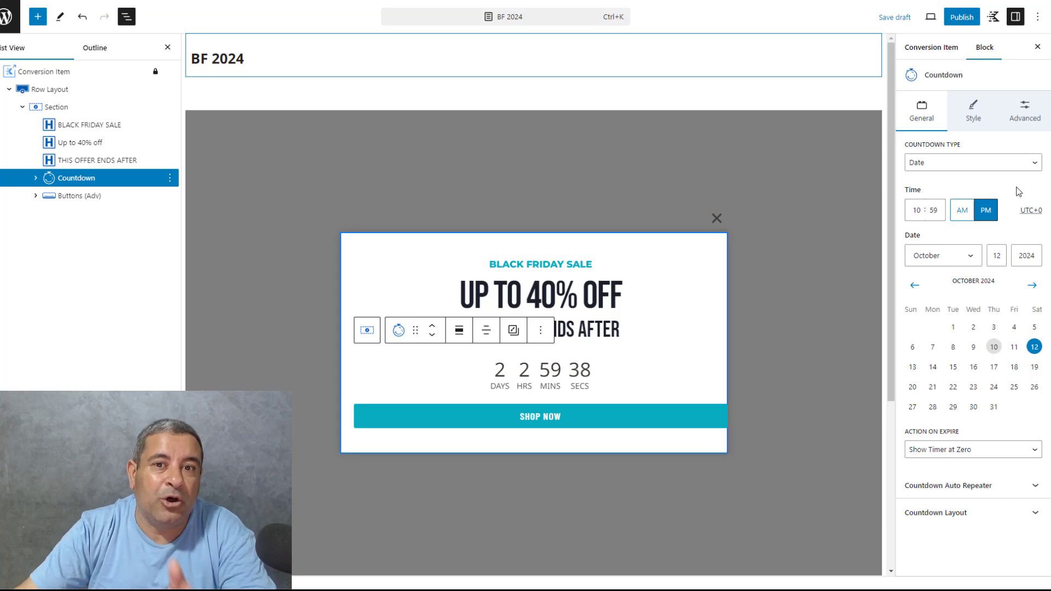
Set the date-type countdown to end on December 1, 2024 at 11:59 PM
{"action": "left_click", "coordinate": [966, 258]}
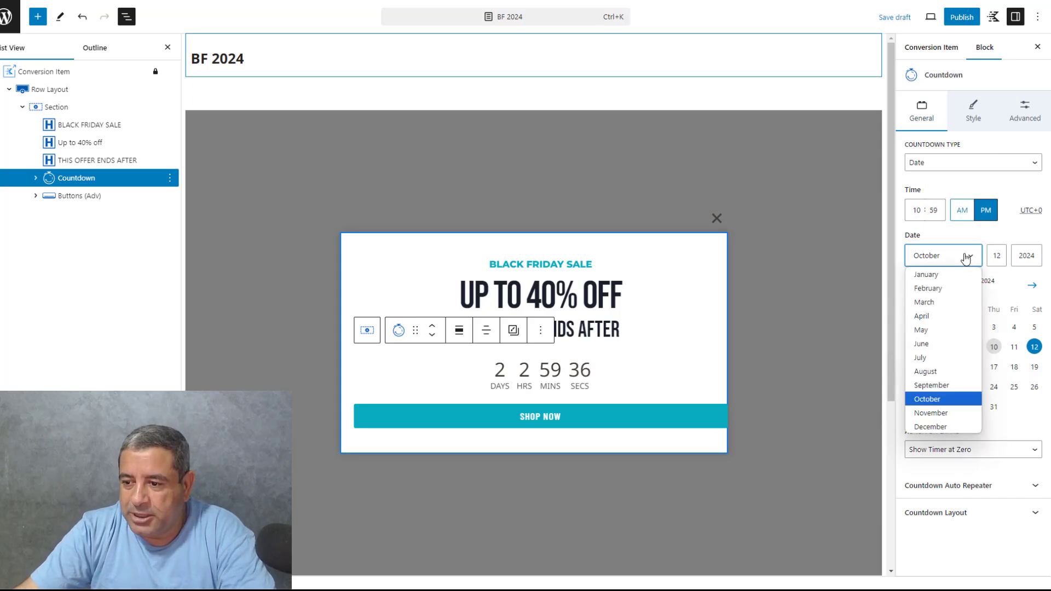
{"action": "left_click", "coordinate": [931, 427]}
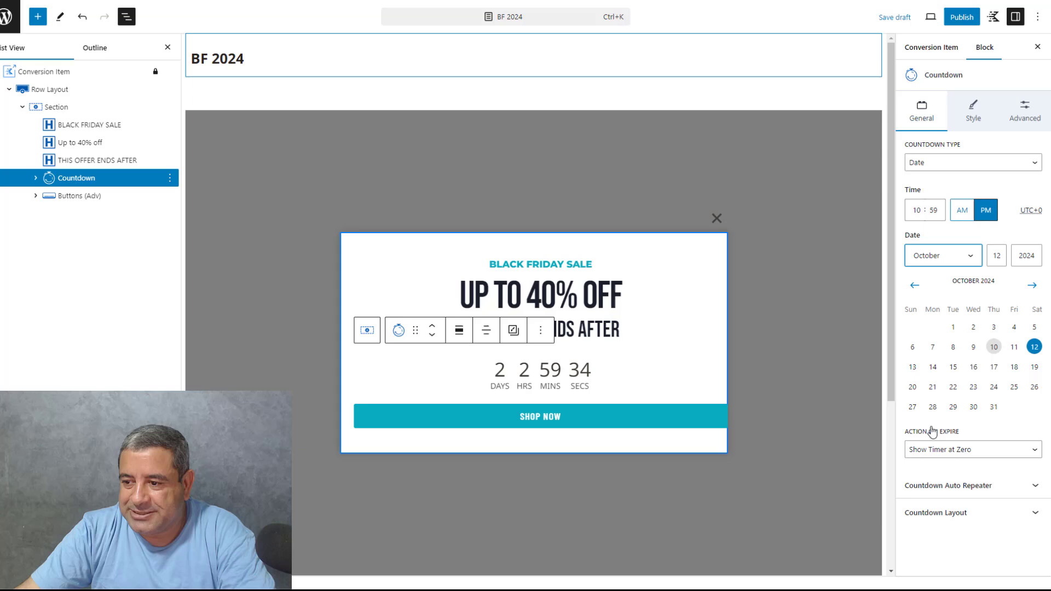
{"action": "double_click", "coordinate": [998, 257]}
{"action": "type", "text": "1"}
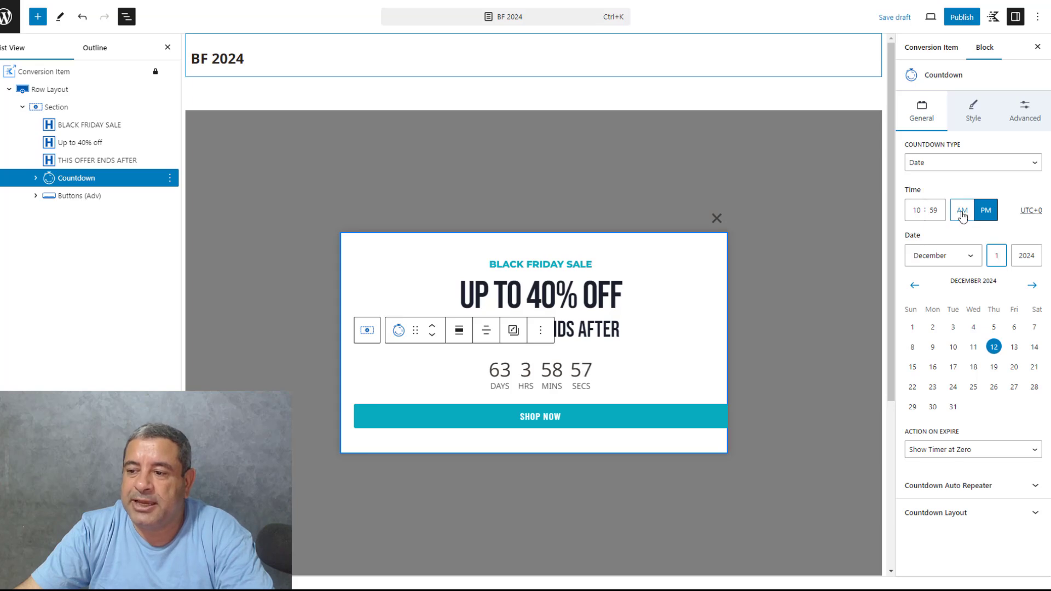
{"action": "left_click", "coordinate": [918, 210]}
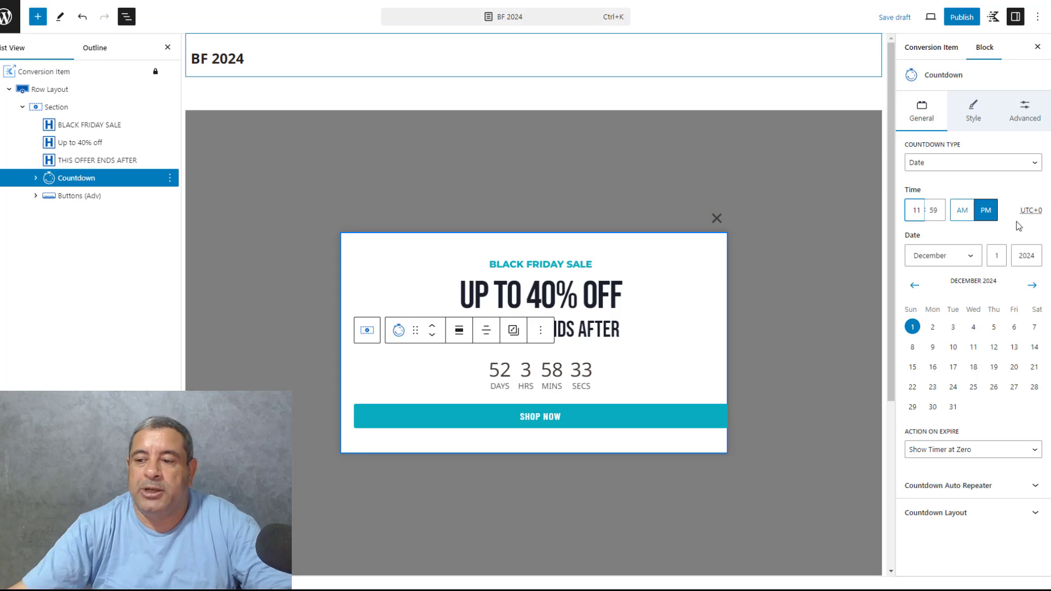
{"action": "left_click", "coordinate": [1016, 169]}
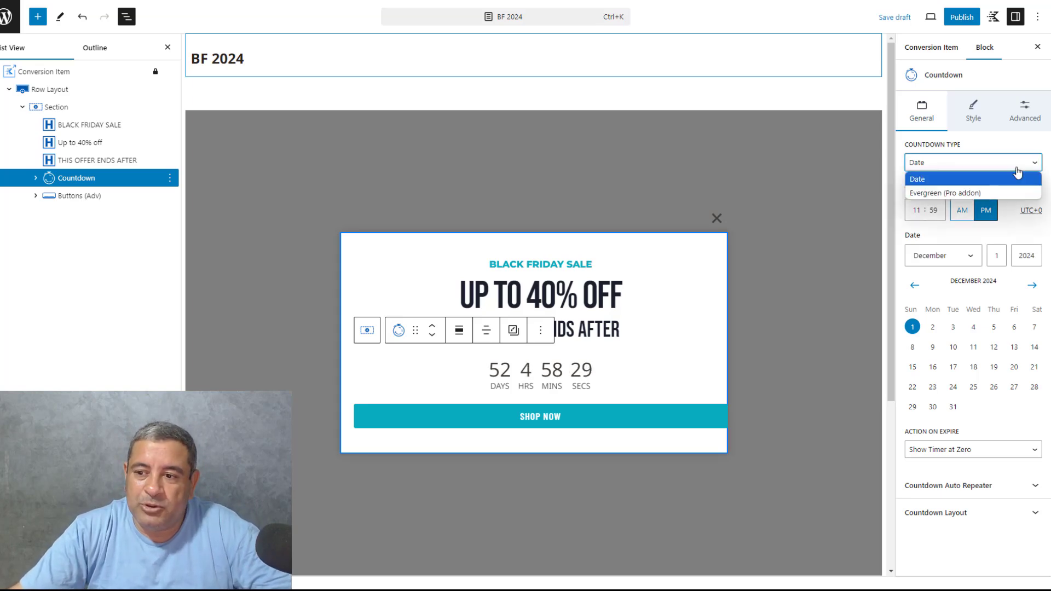
{"action": "left_click", "coordinate": [1017, 170]}
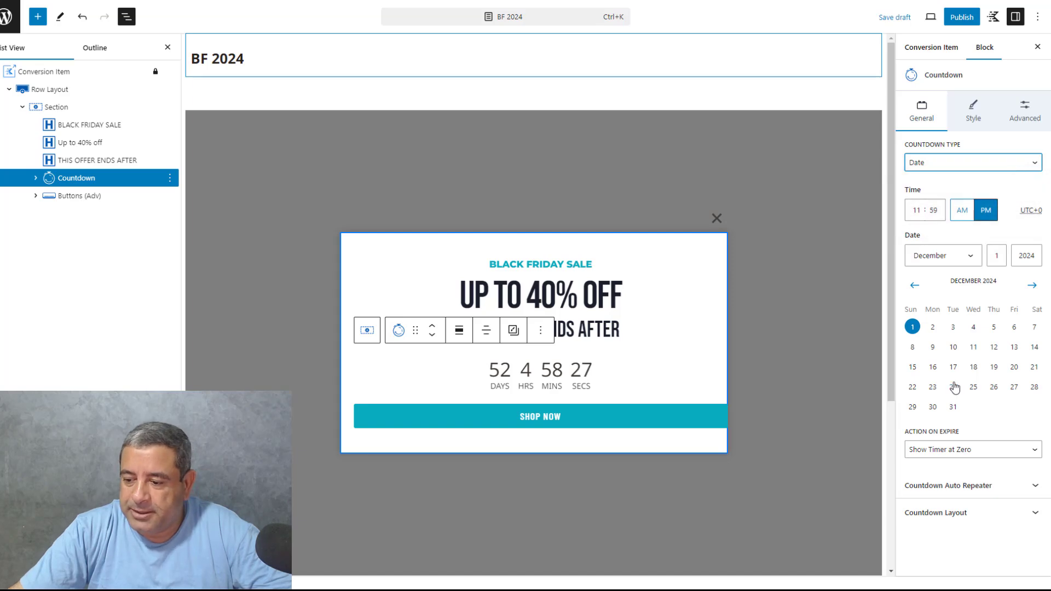
Give the countdown items the red palette background color CF3033
{"action": "left_click", "coordinate": [974, 114]}
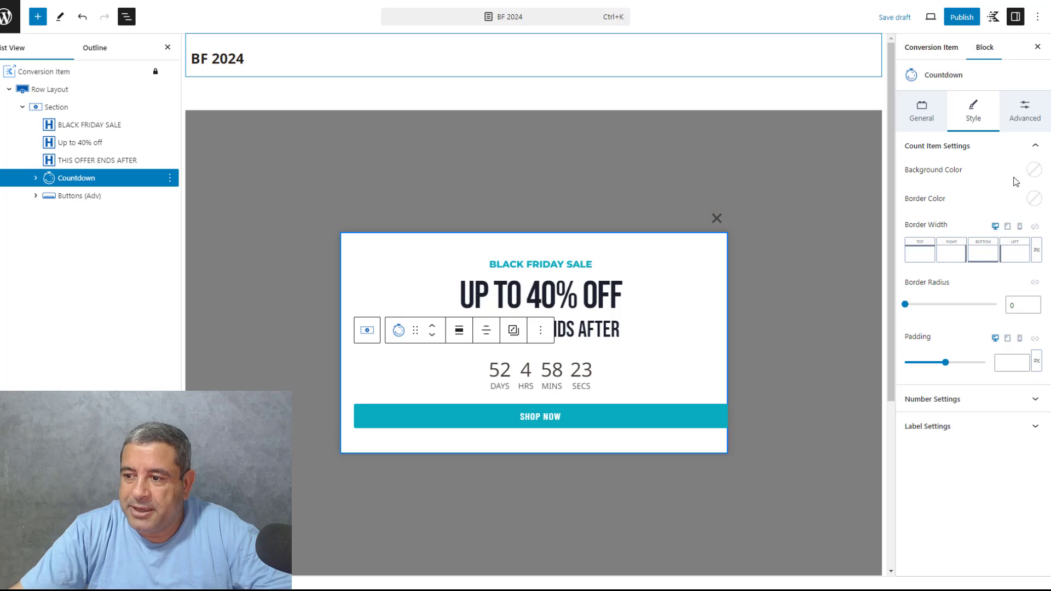
{"action": "left_click", "coordinate": [1035, 170]}
{"action": "left_click", "coordinate": [896, 339]}
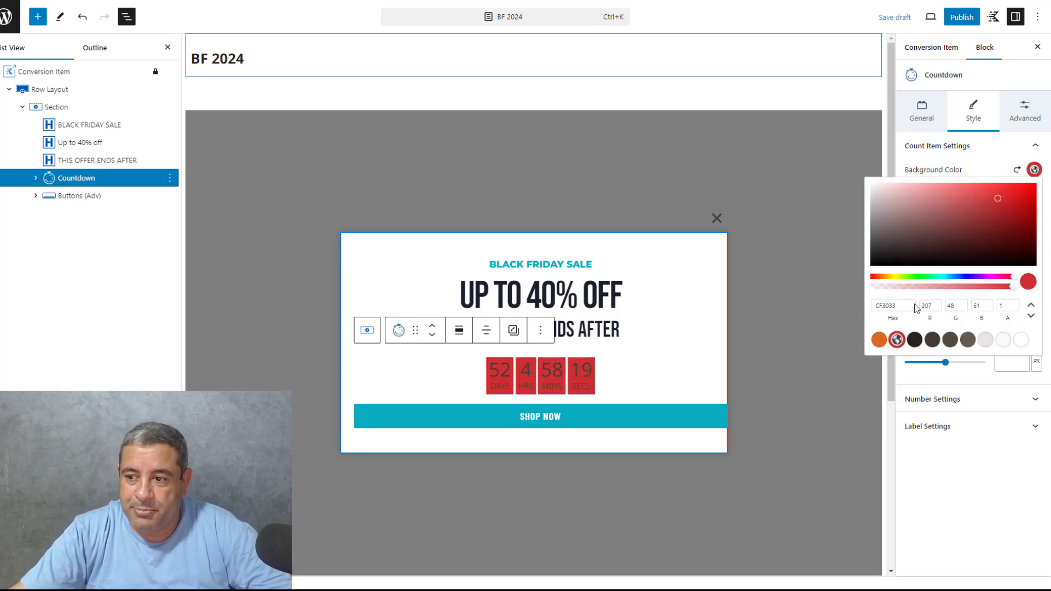
{"action": "left_click", "coordinate": [968, 173]}
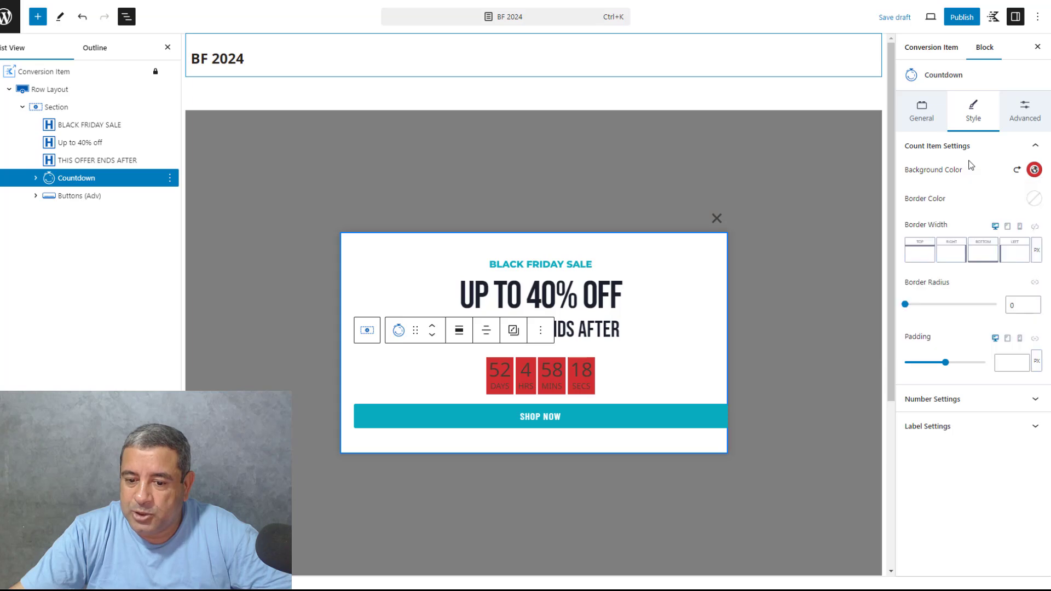
Set the color of the countdown numbers to white (FFFFFF), leaving the item border color unset
{"action": "left_click", "coordinate": [1034, 201]}
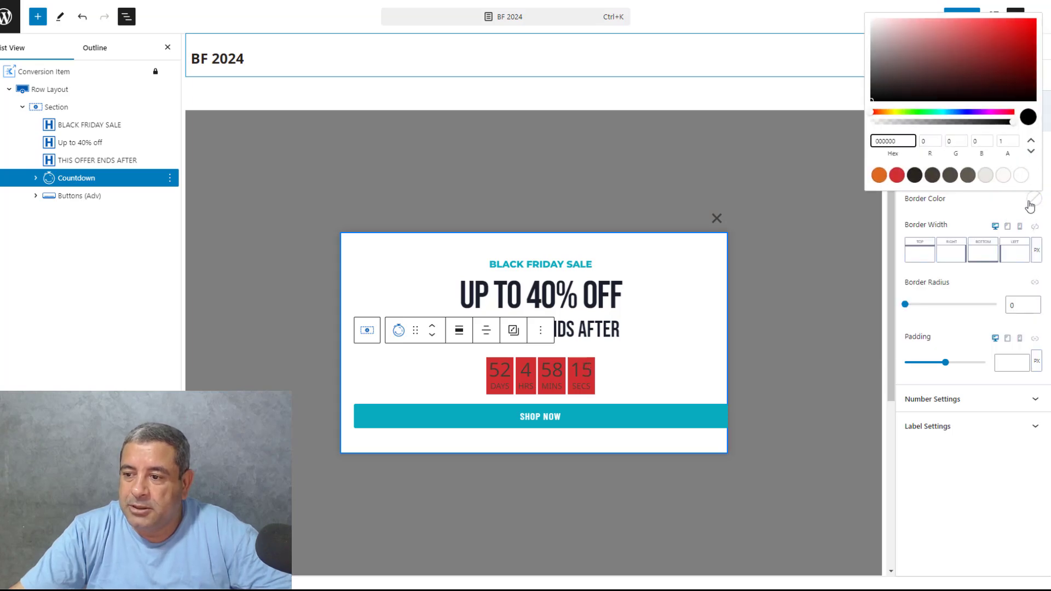
{"action": "left_click", "coordinate": [956, 383]}
{"action": "left_click", "coordinate": [955, 398]}
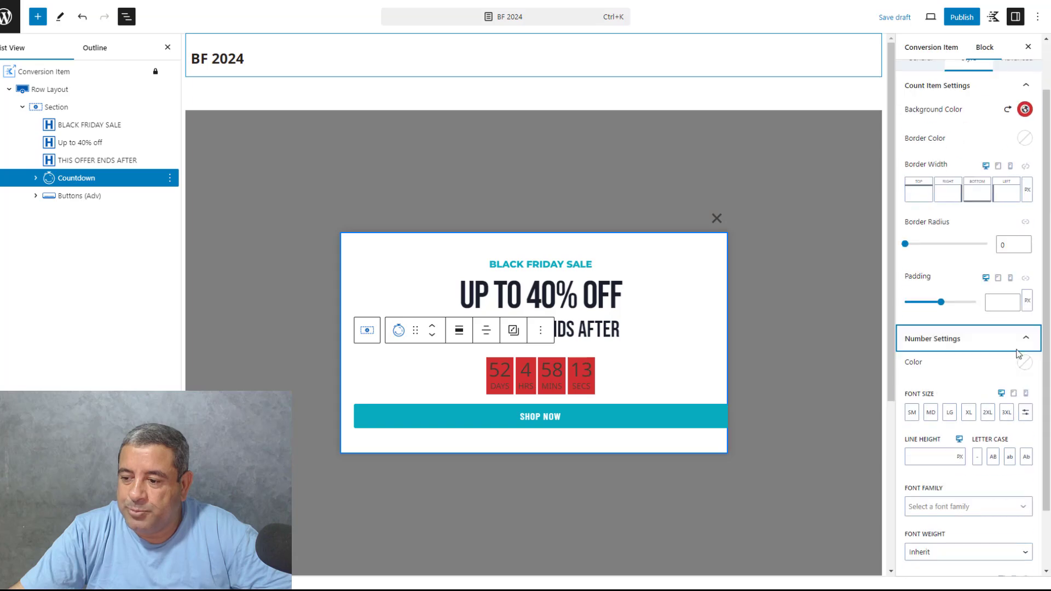
{"action": "left_click", "coordinate": [1025, 364]}
{"action": "left_click", "coordinate": [993, 338]}
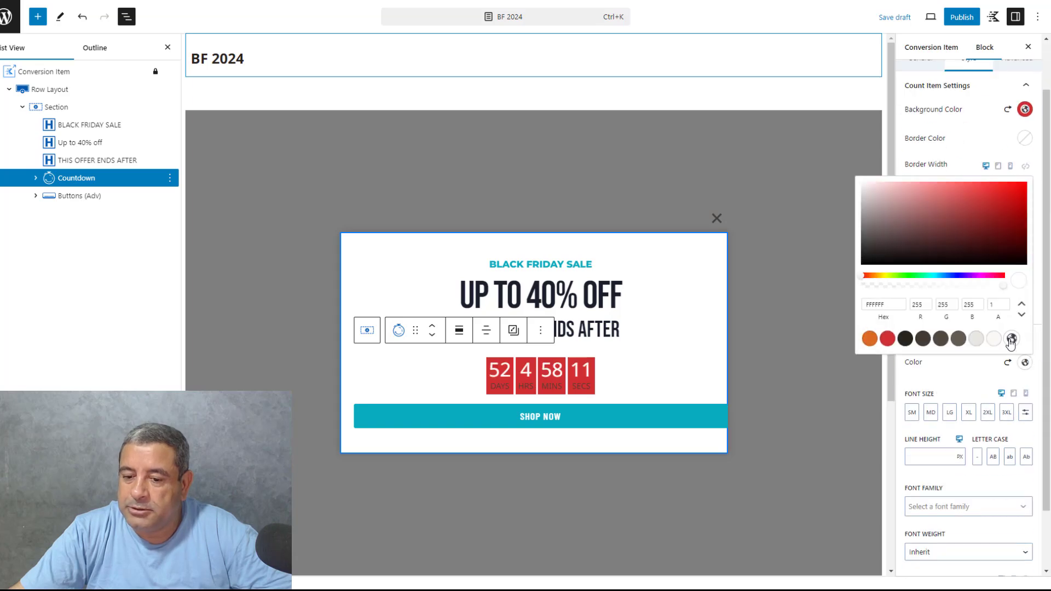
{"action": "left_click", "coordinate": [977, 385]}
{"action": "left_click", "coordinate": [931, 336]}
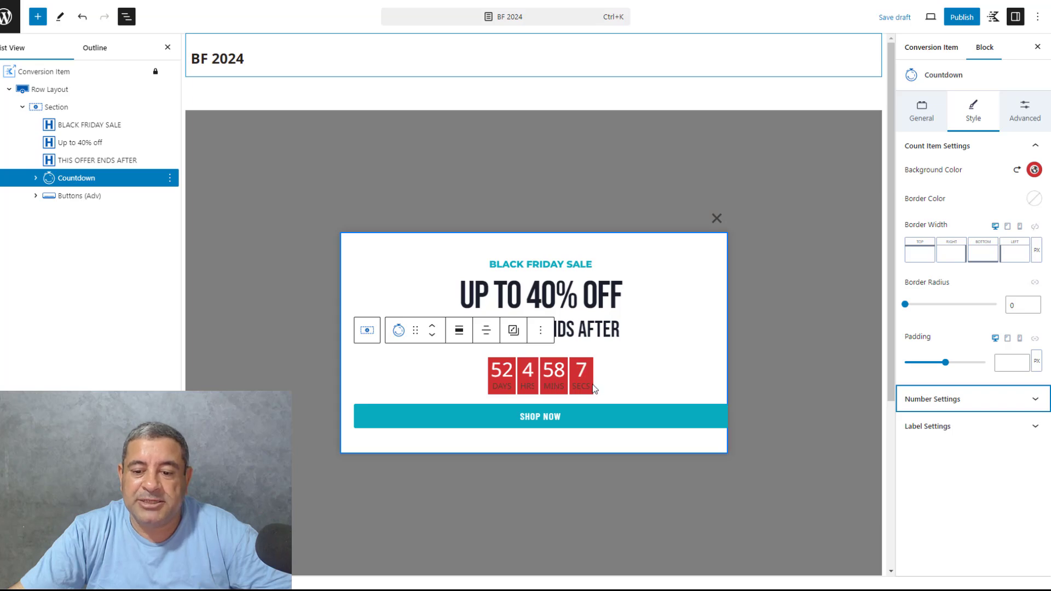
Set the color of the countdown labels to white (FFFFFF)
{"action": "left_click", "coordinate": [959, 430]}
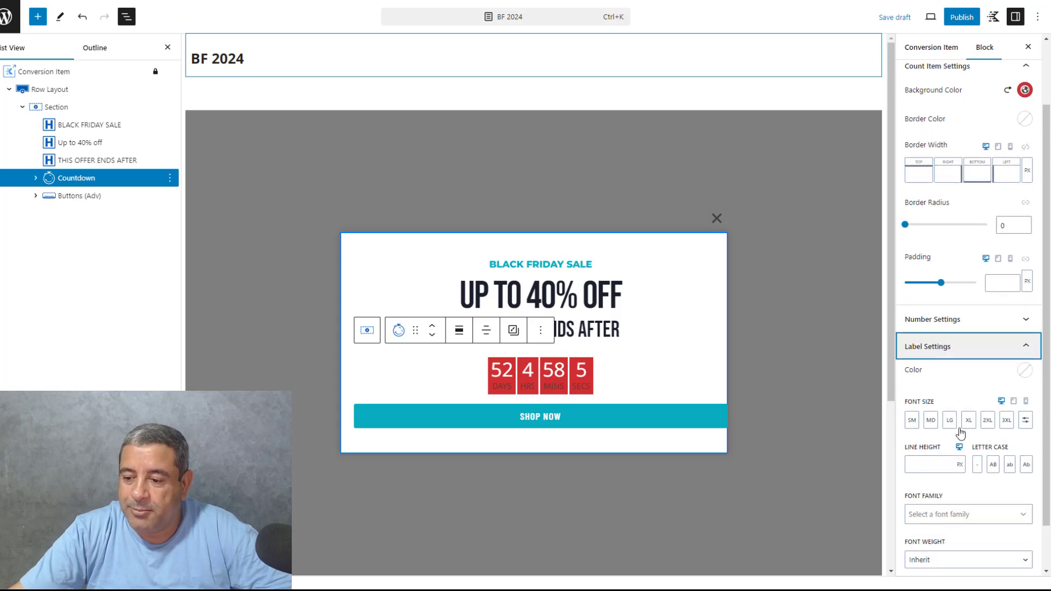
{"action": "left_click", "coordinate": [1025, 363]}
{"action": "left_click", "coordinate": [993, 340]}
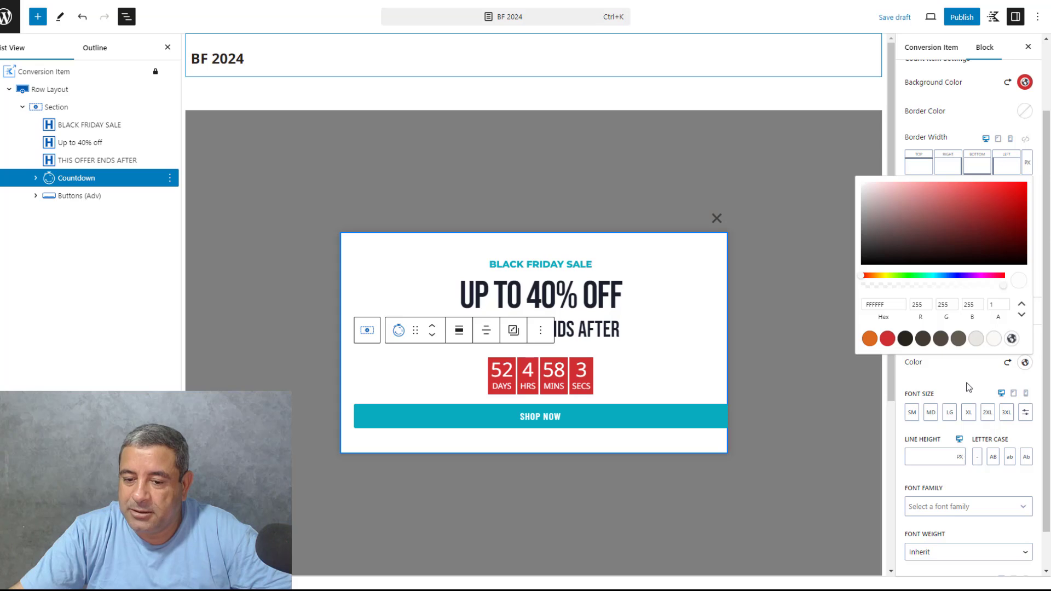
{"action": "left_click", "coordinate": [820, 251]}
{"action": "left_click", "coordinate": [618, 252]}
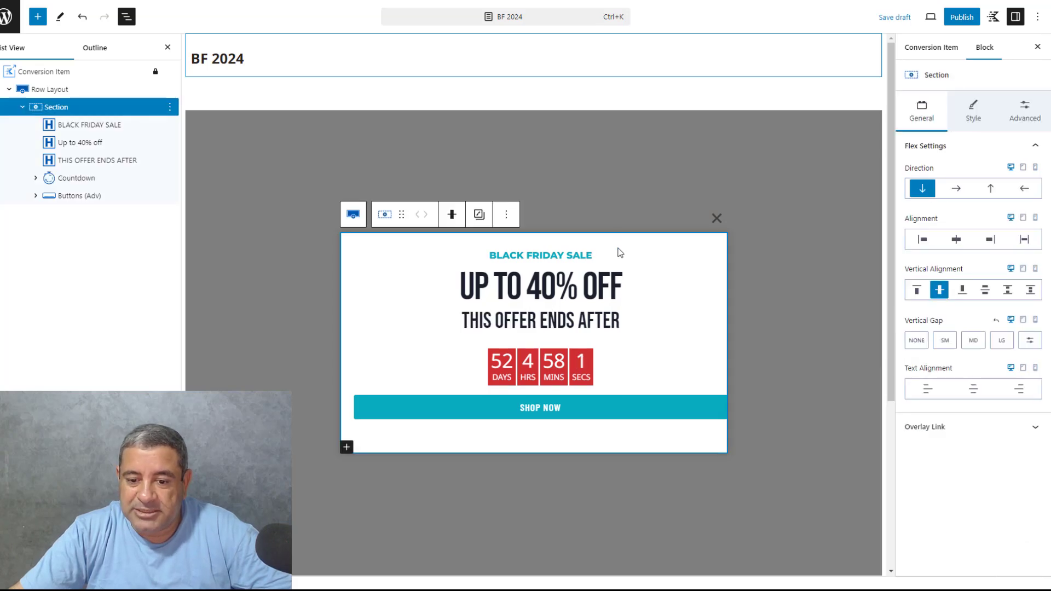
Set the width of the popup's "Shop Now" button to Auto
{"action": "left_click", "coordinate": [533, 414]}
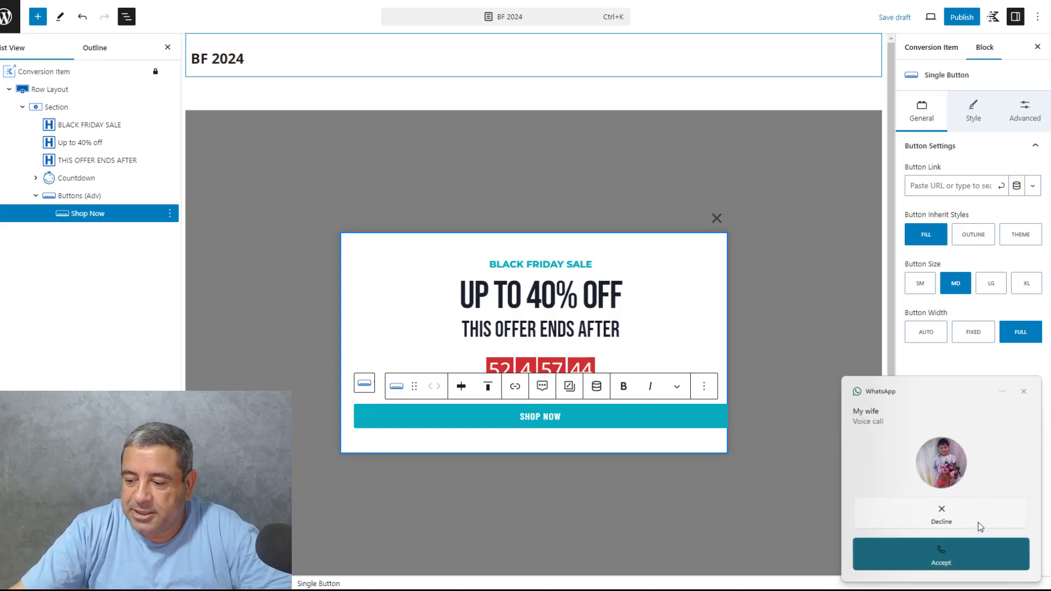
{"action": "left_click", "coordinate": [979, 526]}
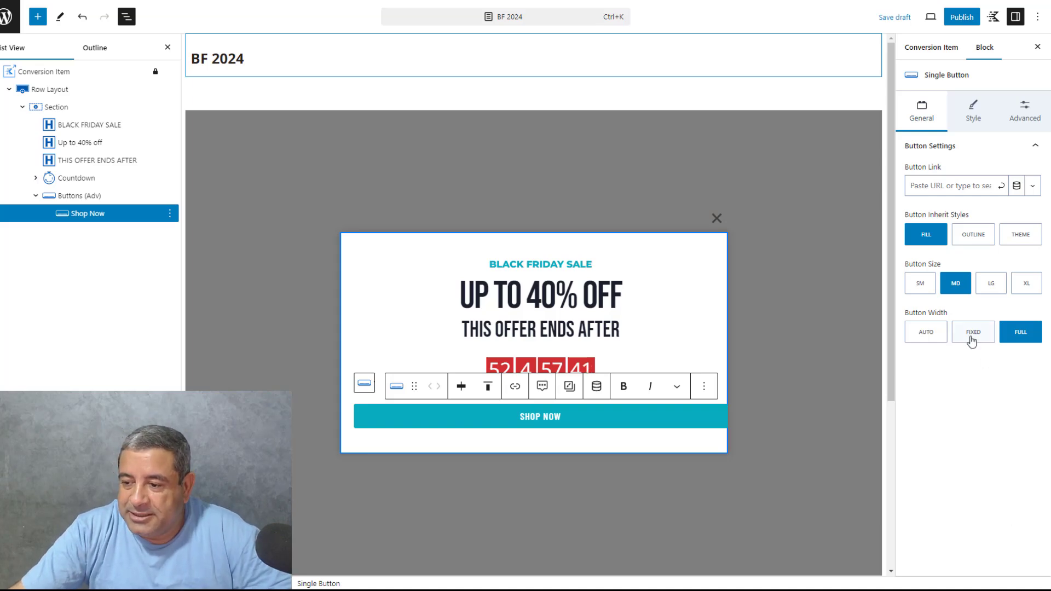
{"action": "left_click", "coordinate": [972, 337]}
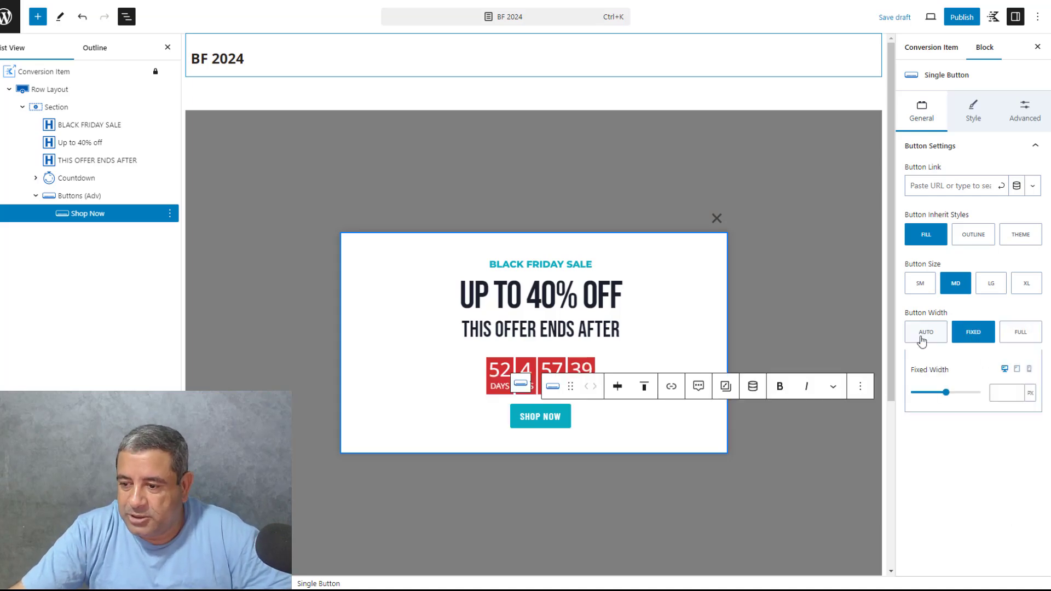
{"action": "left_click", "coordinate": [924, 339]}
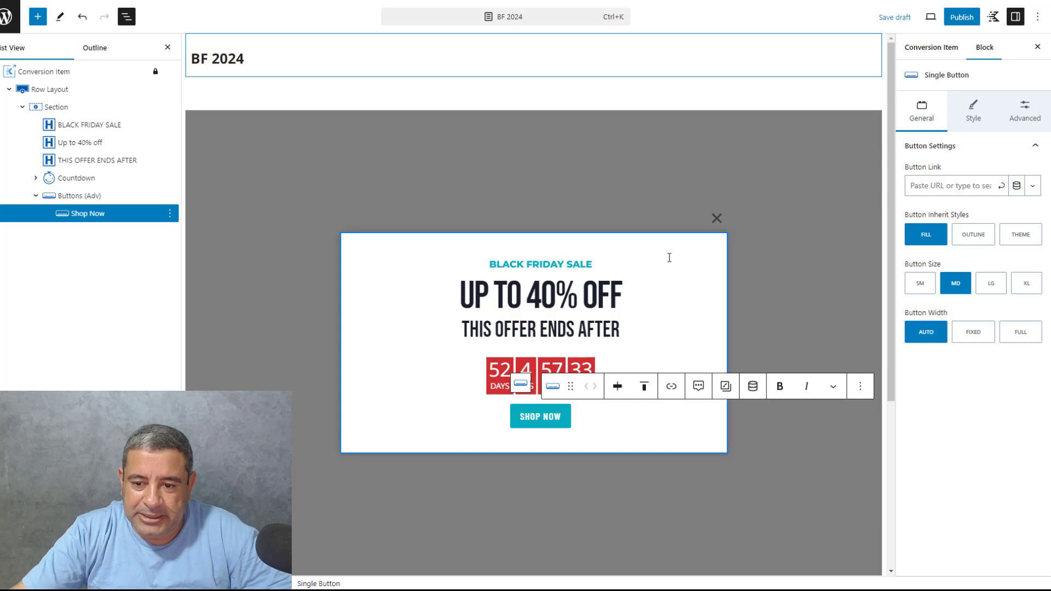
{"action": "left_click", "coordinate": [669, 258]}
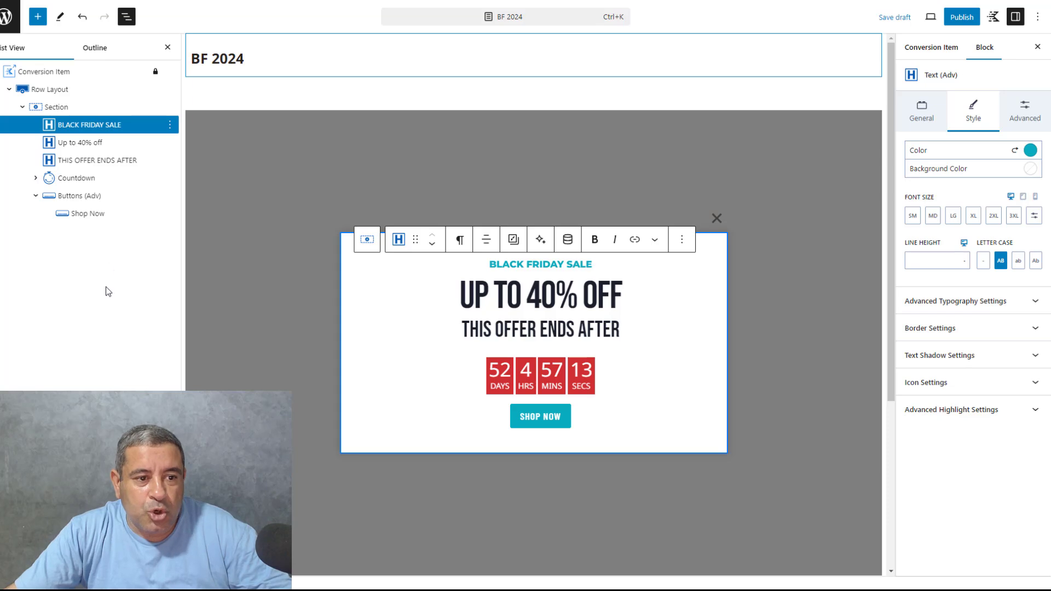
Set the launch trigger of the popup's Conversion Item to Scroll Distance with a scroll down distance of 300
{"action": "left_click", "coordinate": [64, 78]}
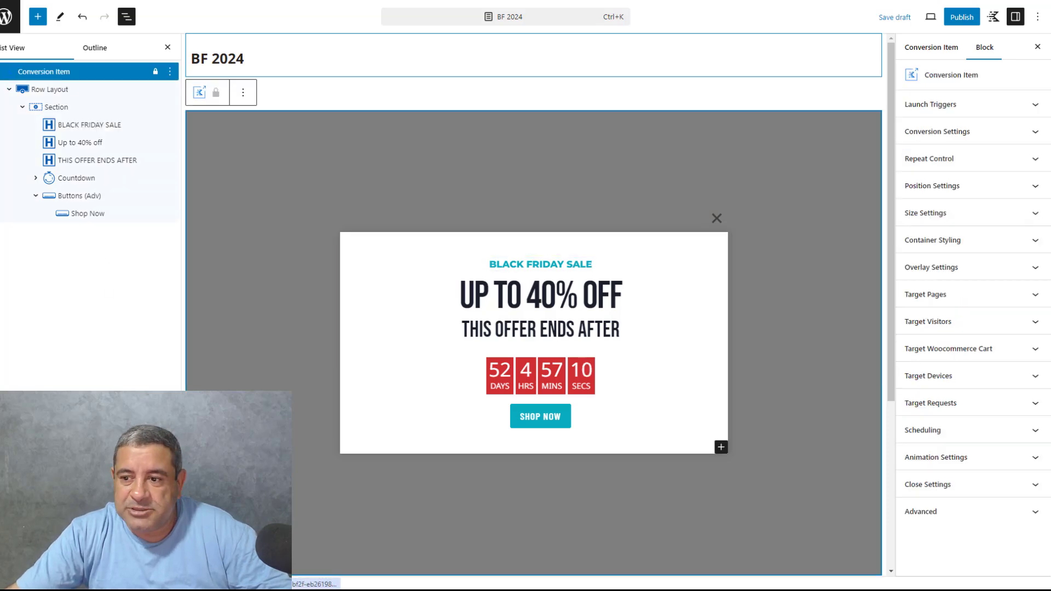
{"action": "left_click", "coordinate": [981, 112]}
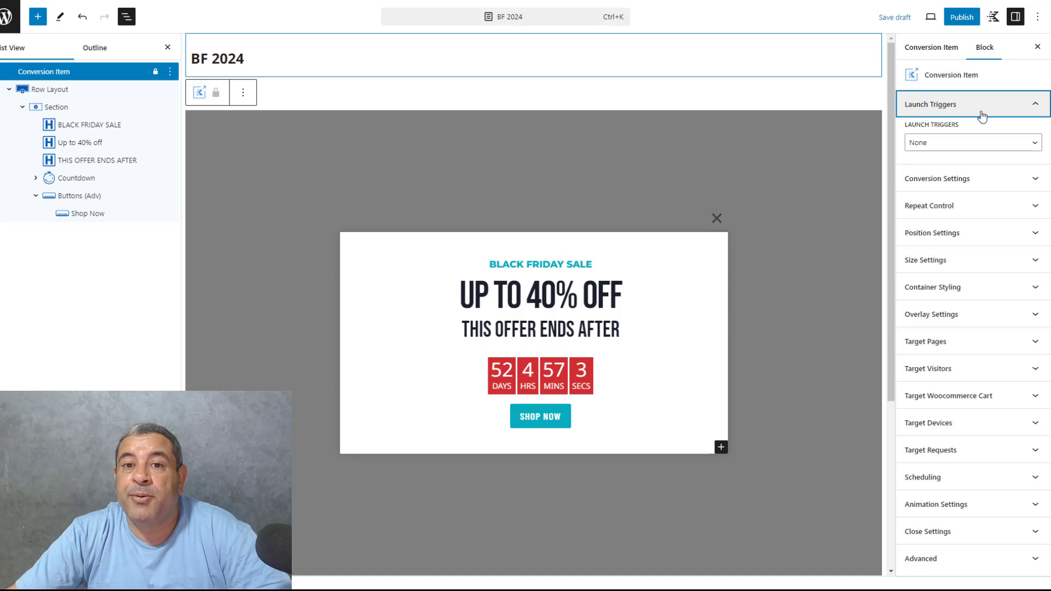
{"action": "left_click", "coordinate": [979, 146]}
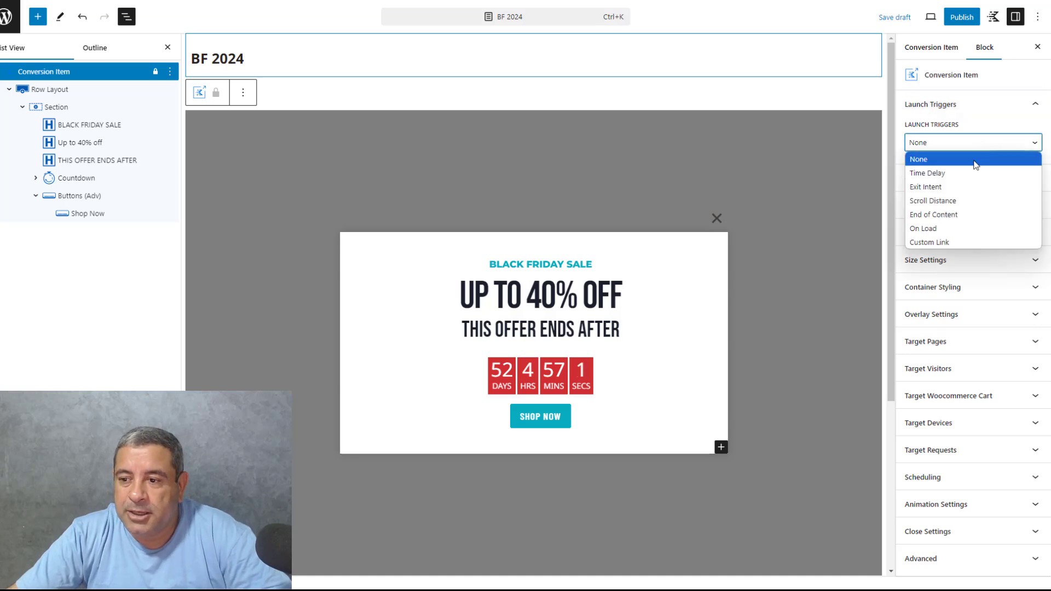
{"action": "left_click", "coordinate": [966, 202]}
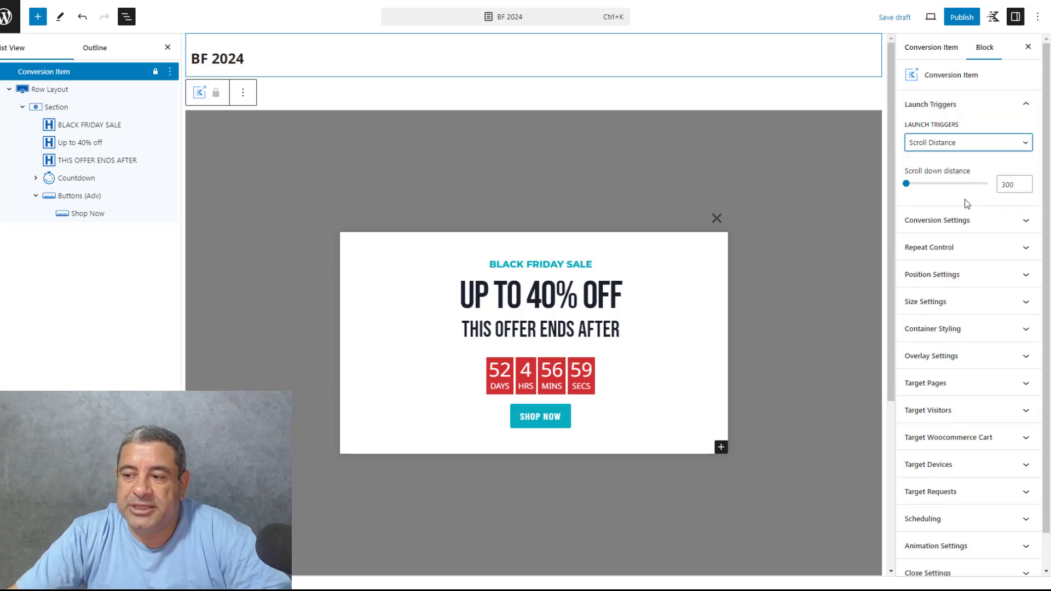
{"action": "left_click", "coordinate": [1005, 185]}
{"action": "left_click_drag", "start_coordinate": [1005, 185], "coordinate": [1006, 186]}
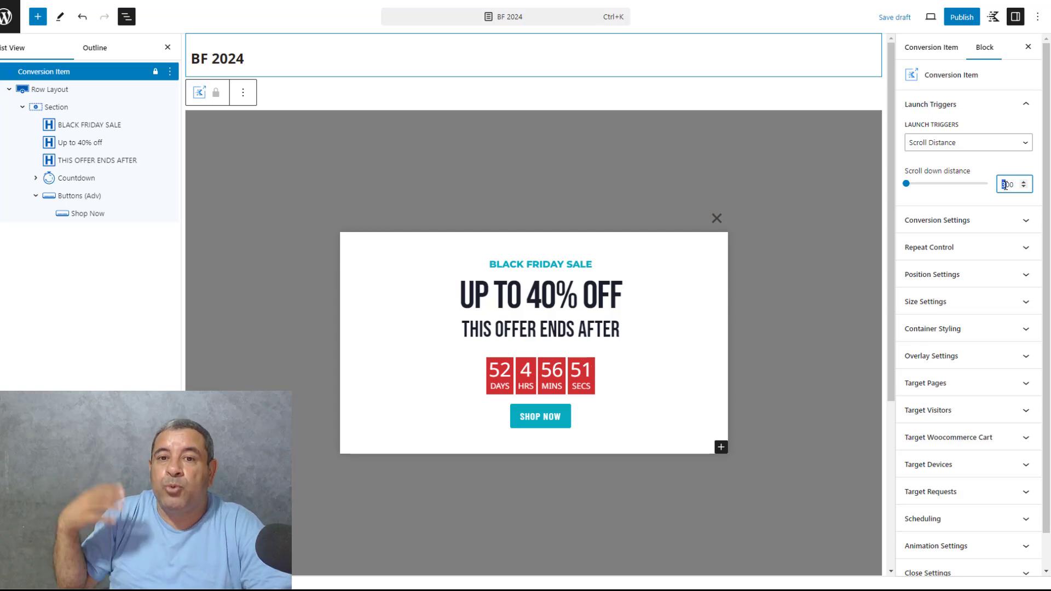
Try the On Load launch trigger for the popup and switch back to Scroll Distance
{"action": "left_click", "coordinate": [982, 147]}
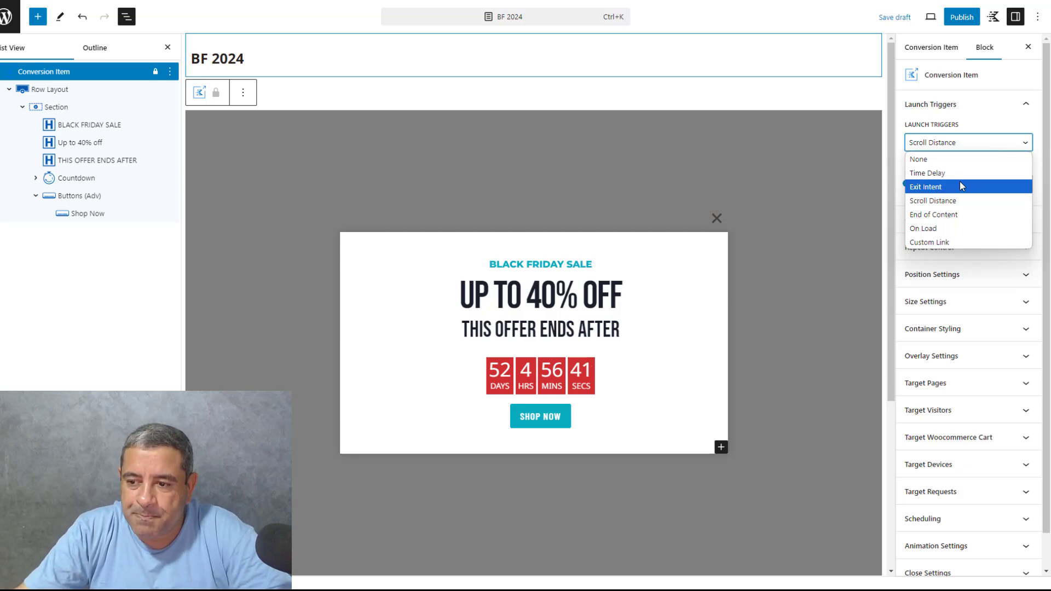
{"action": "left_click", "coordinate": [955, 229]}
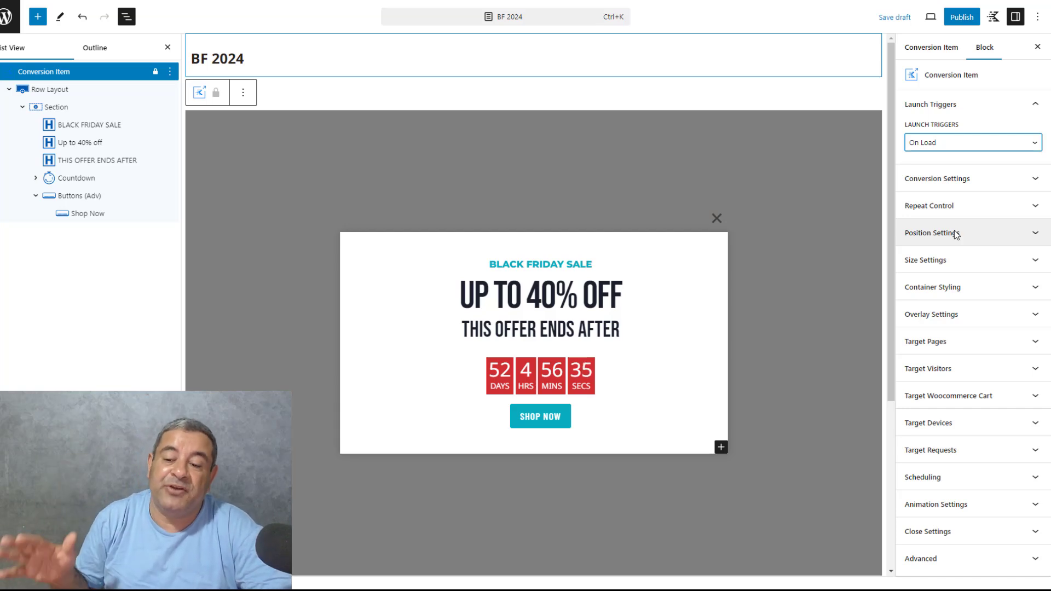
{"action": "left_click", "coordinate": [946, 143]}
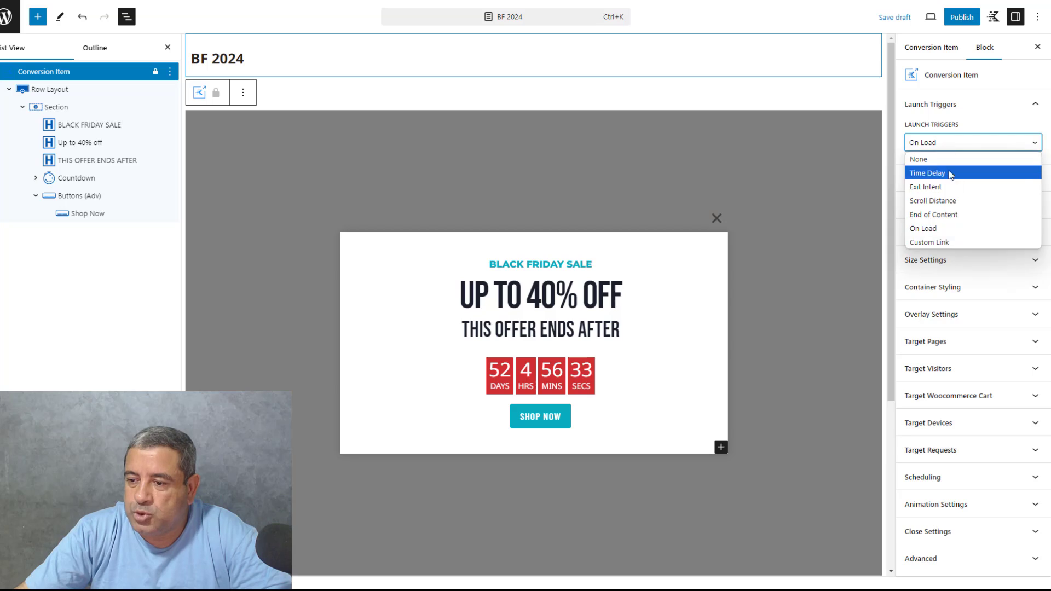
{"action": "left_click", "coordinate": [957, 204]}
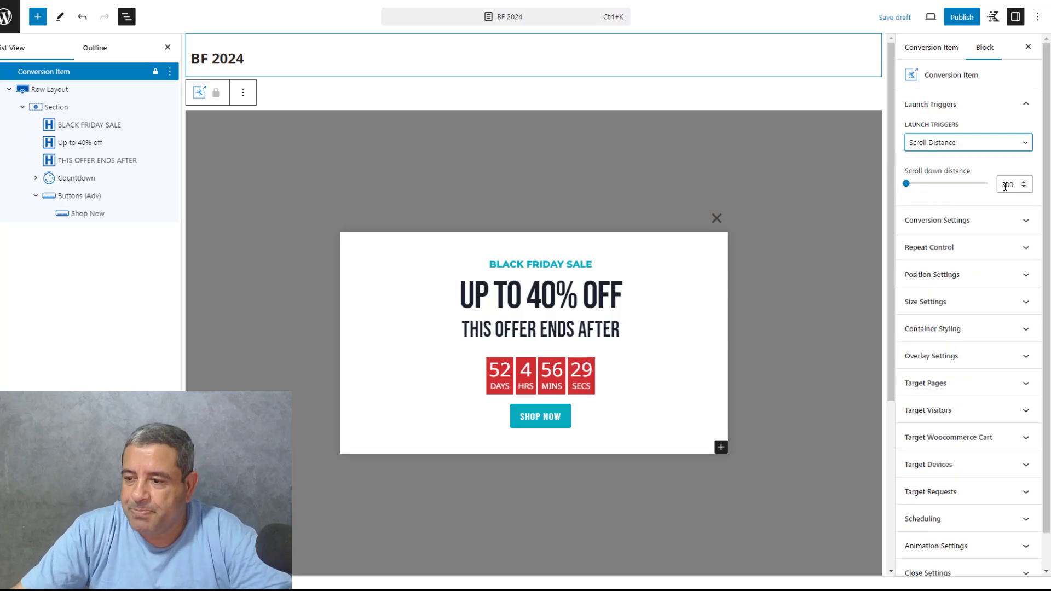
Turn off repeat control for the popup and review its conversion settings
{"action": "left_click", "coordinate": [964, 257]}
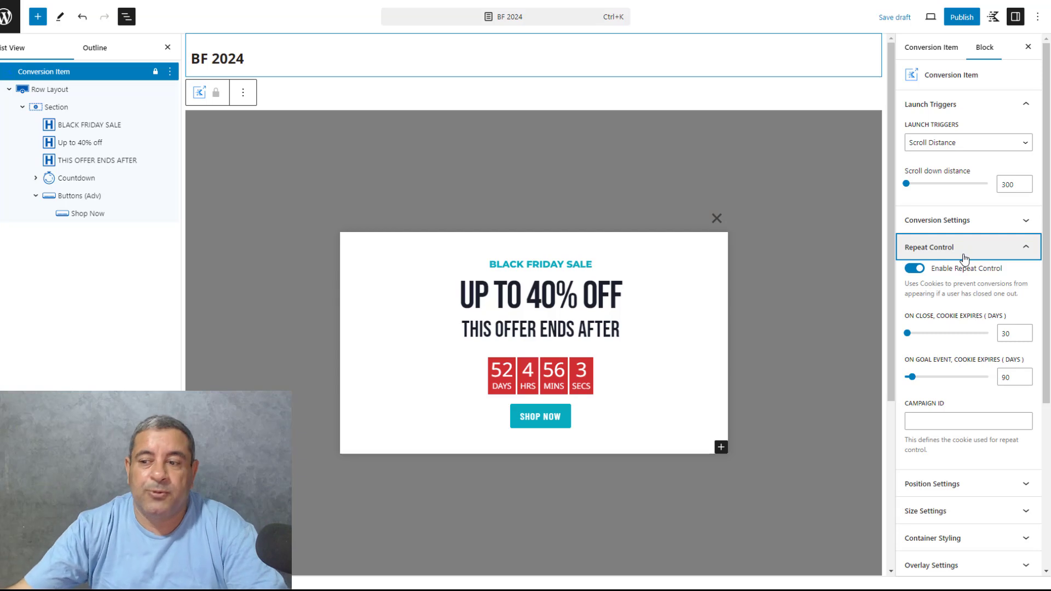
{"action": "left_click", "coordinate": [914, 269]}
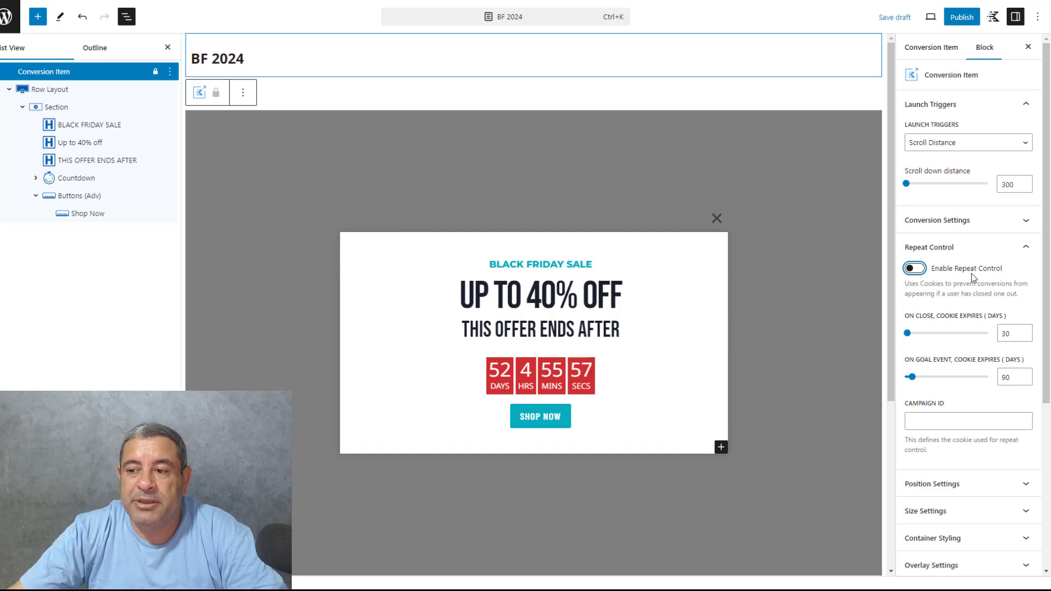
{"action": "left_click", "coordinate": [1017, 104]}
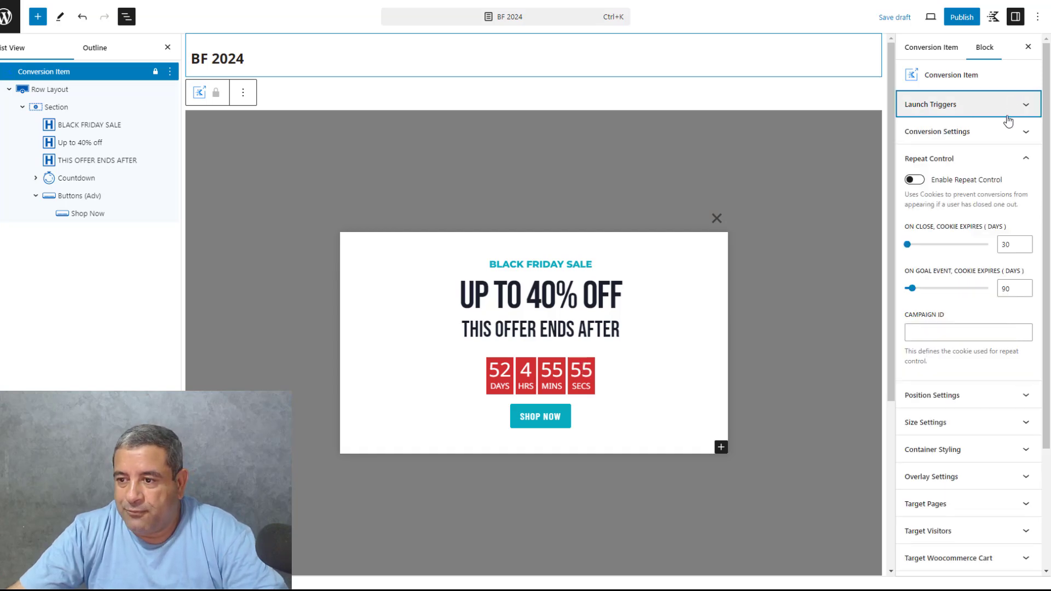
{"action": "left_click", "coordinate": [1005, 130]}
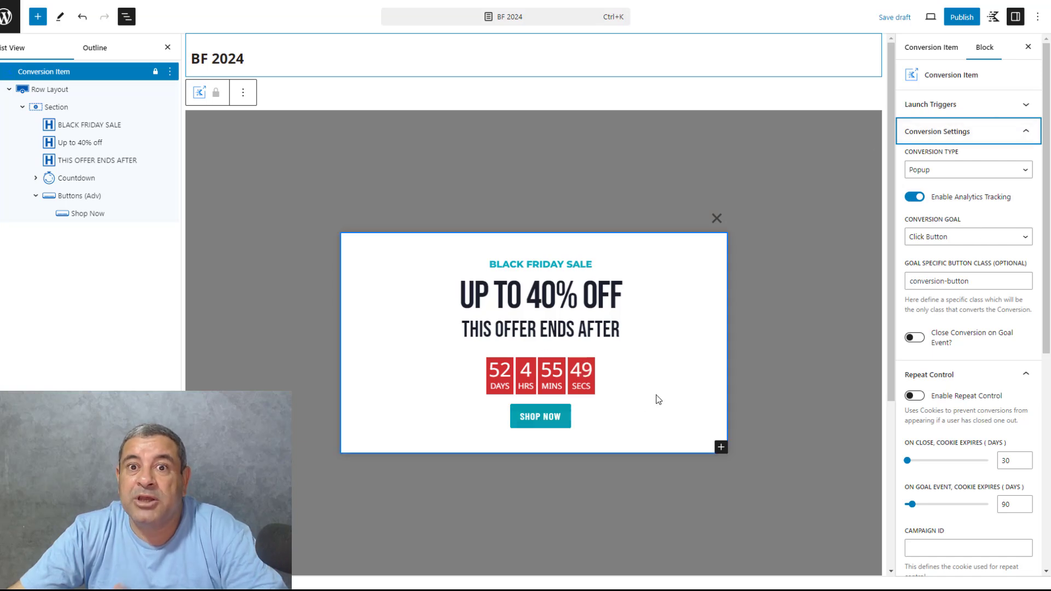
{"action": "left_click", "coordinate": [961, 137]}
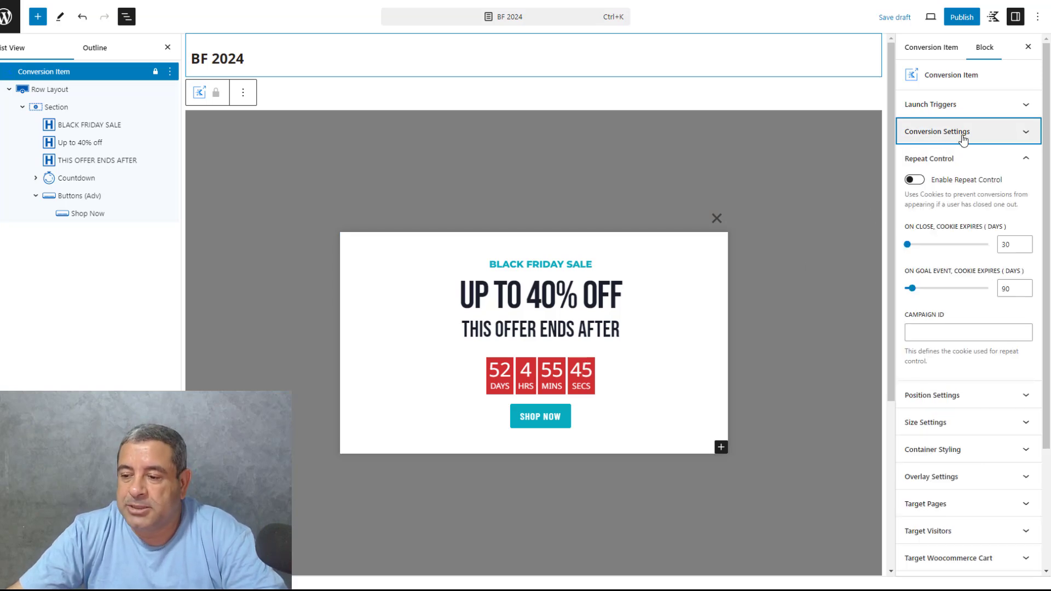
{"action": "left_click", "coordinate": [1023, 162]}
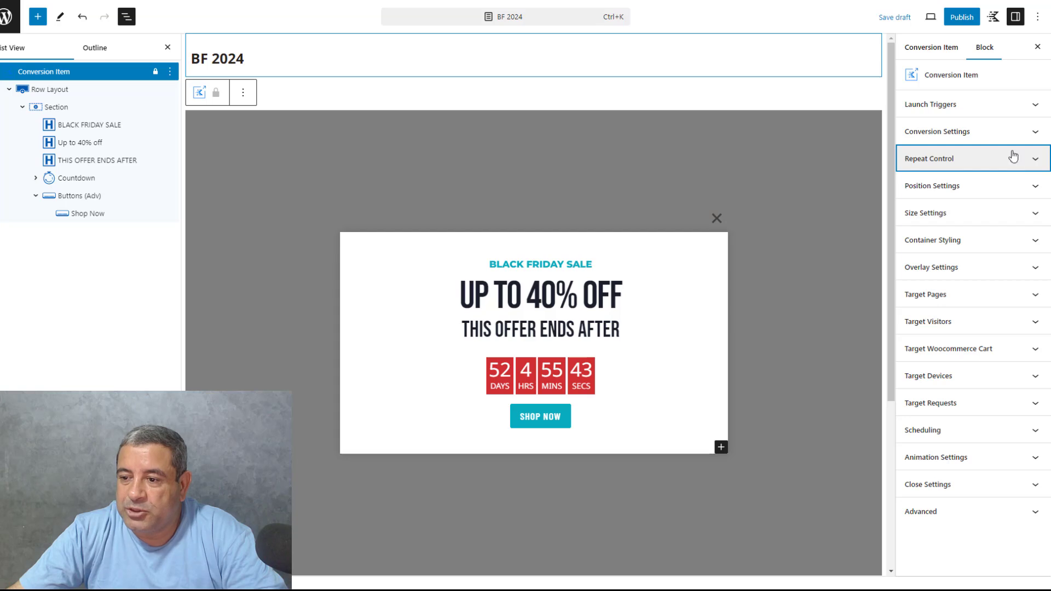
Reduce the popup's maximum width to about 518 px
{"action": "left_click", "coordinate": [947, 218]}
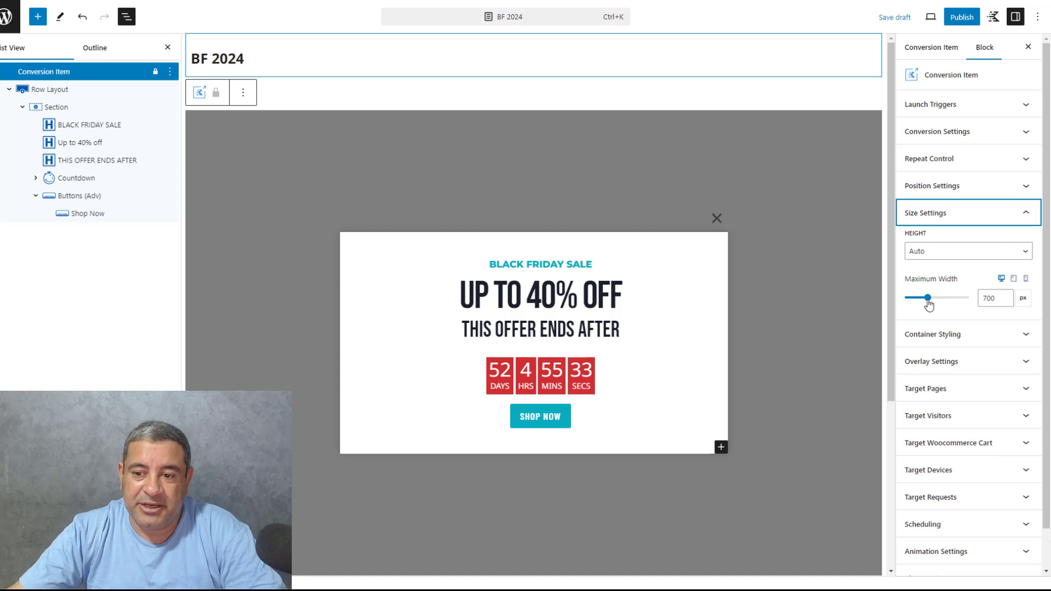
{"action": "left_click_drag", "start_coordinate": [928, 304], "coordinate": [924, 304]}
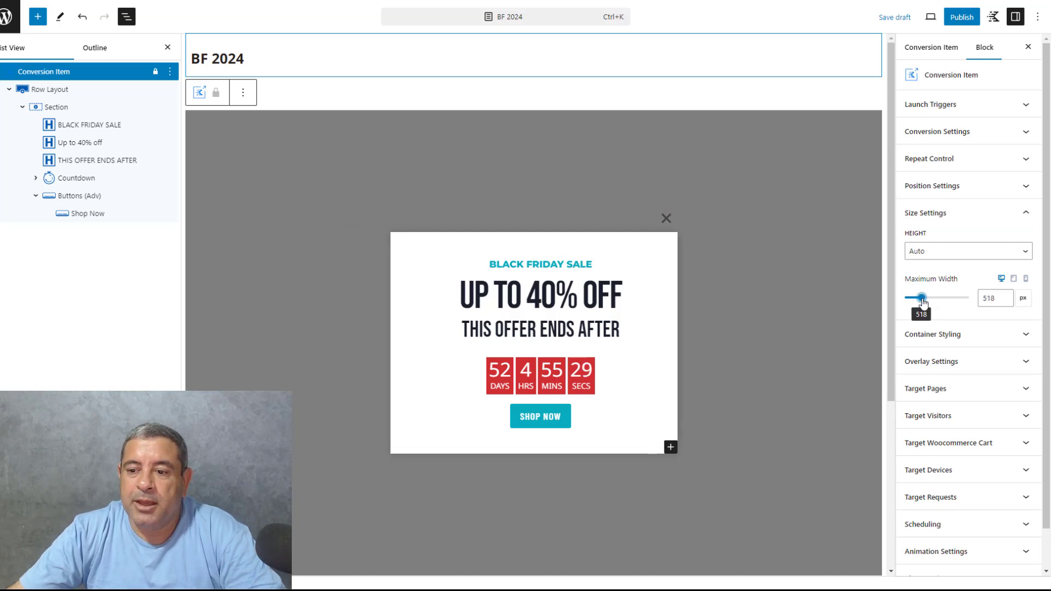
Try larger font sizes on the "BLACK FRIDAY SALE" text and set it to LG
{"action": "left_click", "coordinate": [566, 266]}
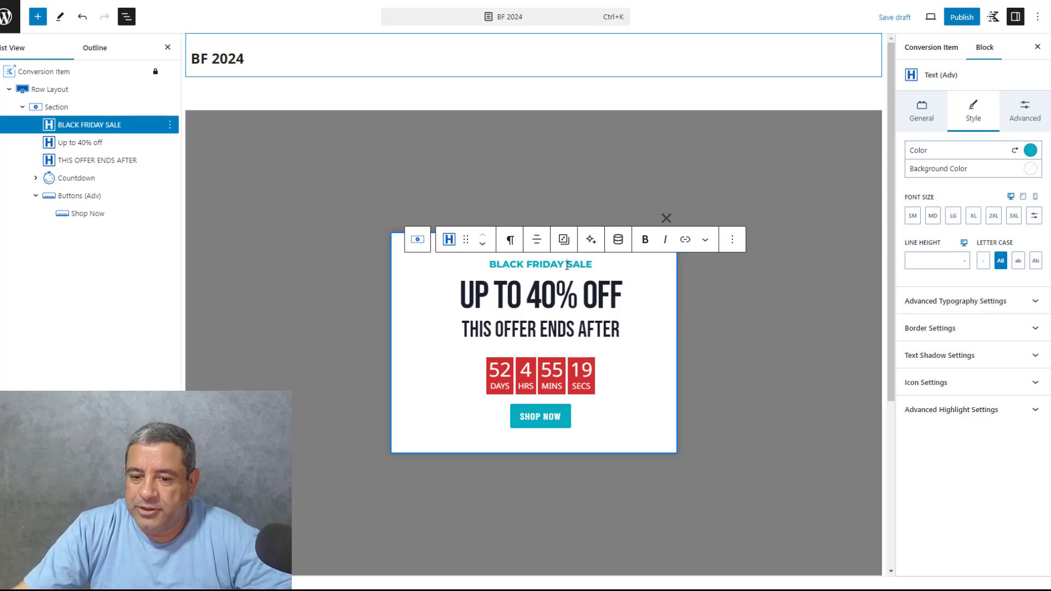
{"action": "left_click", "coordinate": [994, 217]}
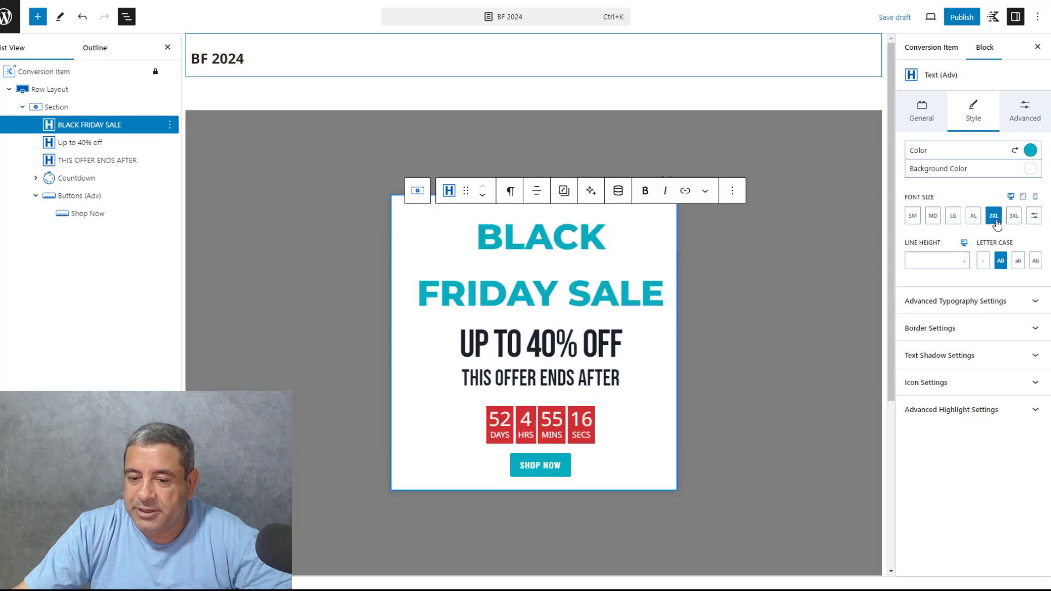
{"action": "left_click", "coordinate": [974, 216]}
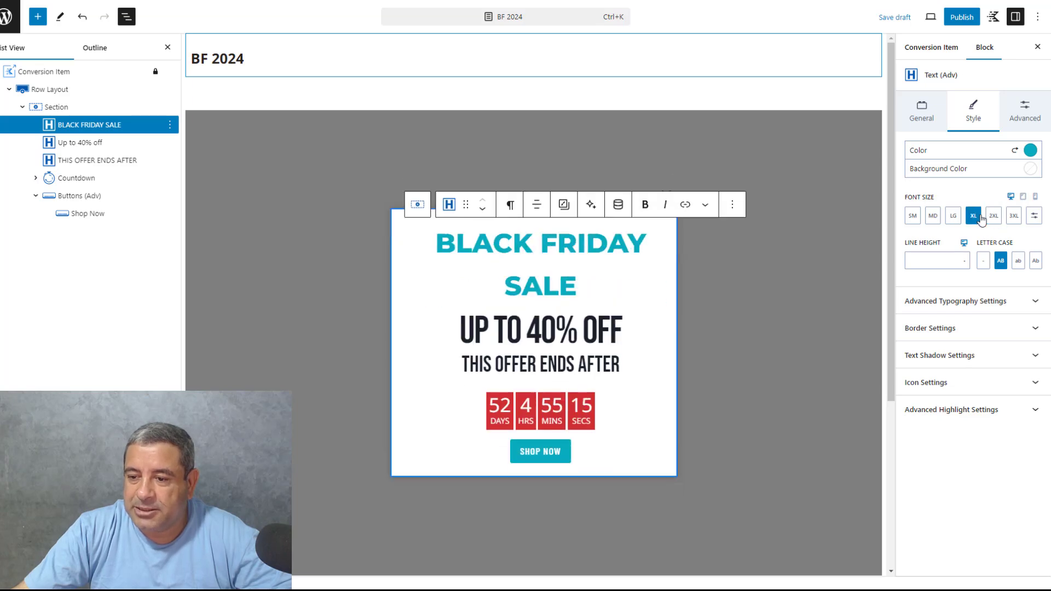
{"action": "left_click", "coordinate": [953, 217]}
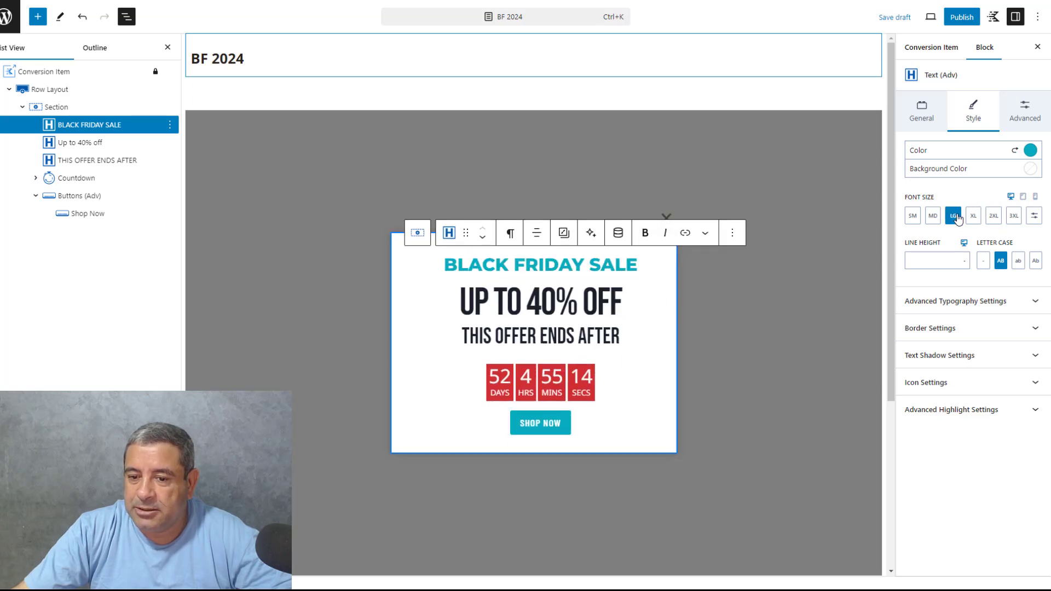
Replace the custom font size of the "Up to 40% off" heading with the 2XL preset
{"action": "left_click", "coordinate": [578, 298]}
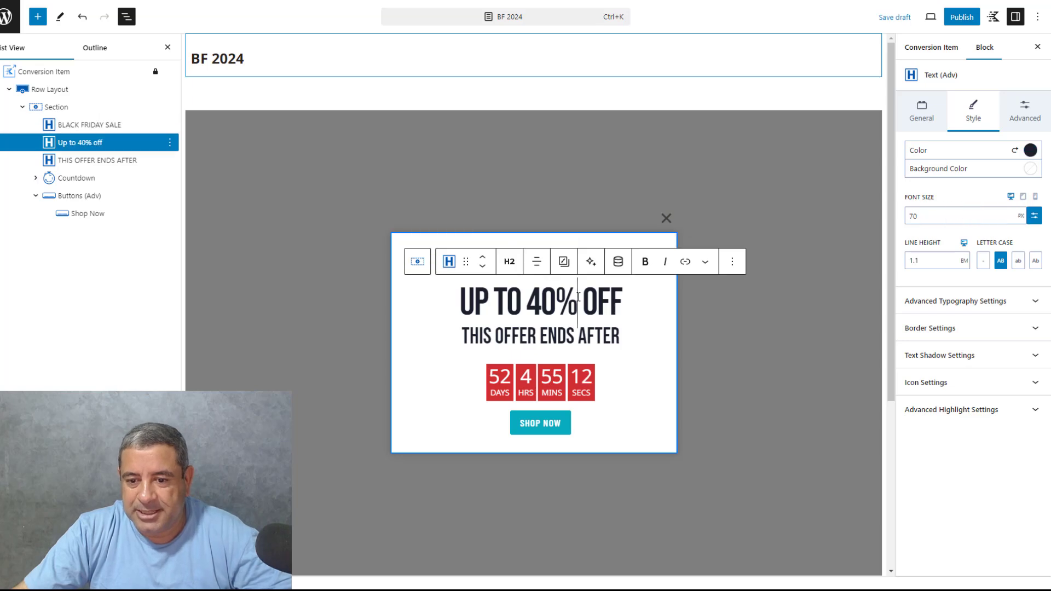
{"action": "left_click", "coordinate": [1034, 216]}
{"action": "left_click", "coordinate": [993, 217]}
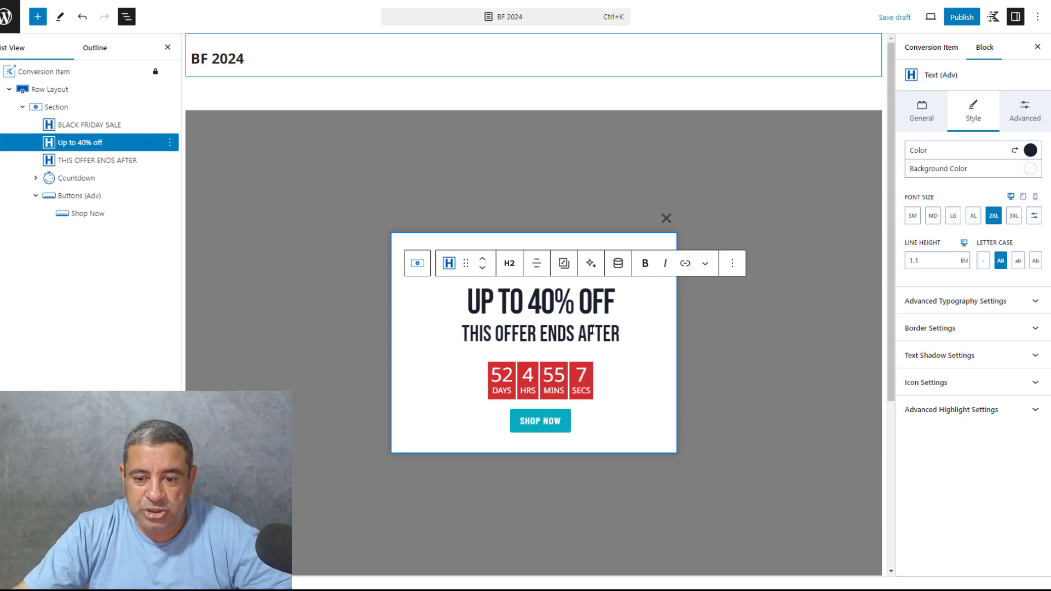
Replace the custom font size of the "THIS OFFER ENDS AFTER" heading with the XL preset
{"action": "left_click", "coordinate": [577, 331]}
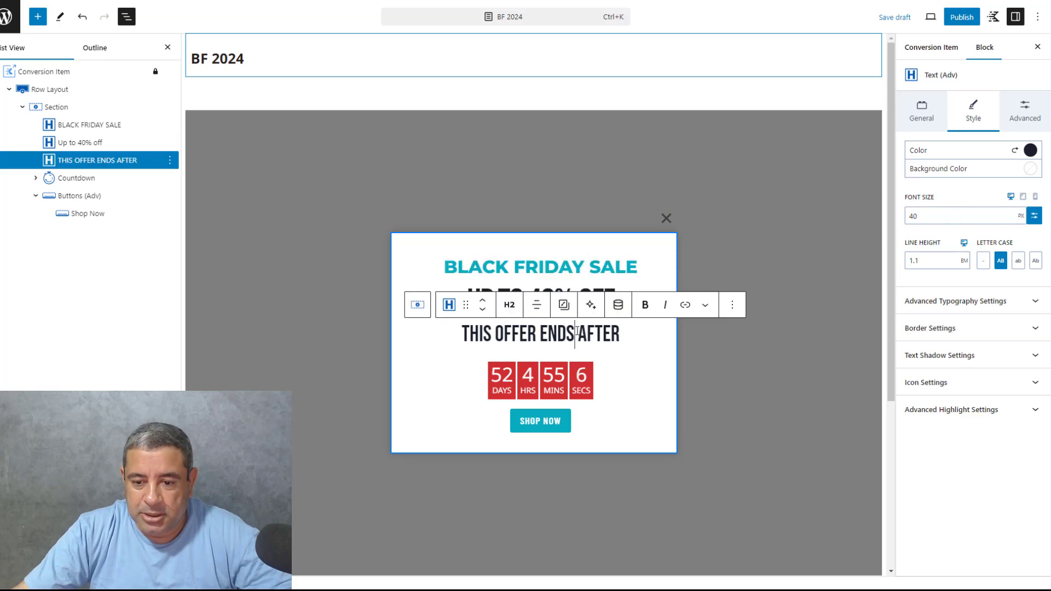
{"action": "left_click", "coordinate": [1034, 215]}
{"action": "left_click", "coordinate": [972, 218]}
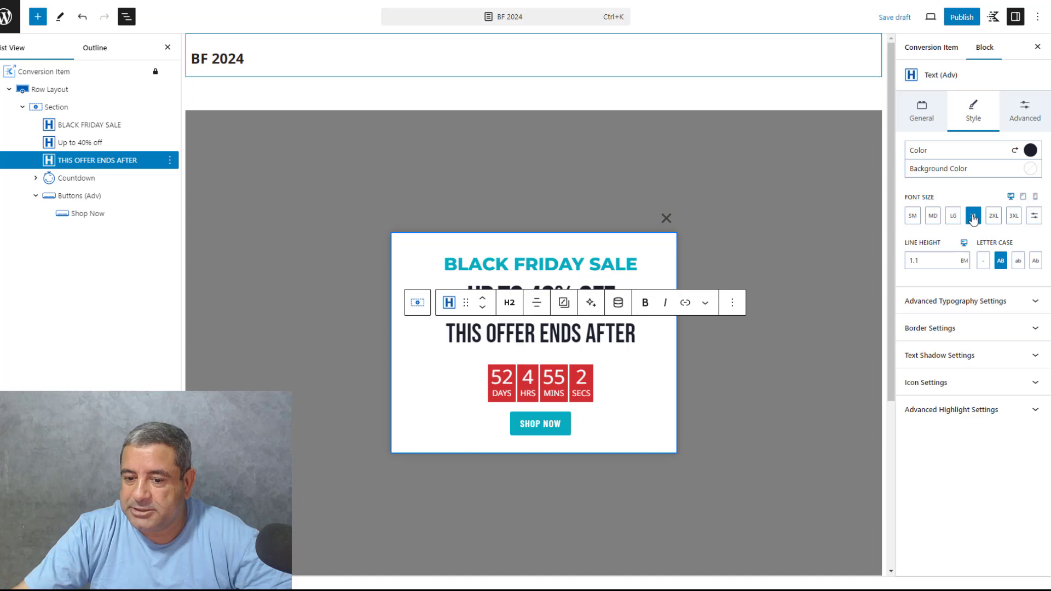
Set the font size of the "BLACK FRIDAY SALE" text to 2XL and of the "Up to 40% off" heading to 3XL
{"action": "left_click", "coordinate": [571, 265]}
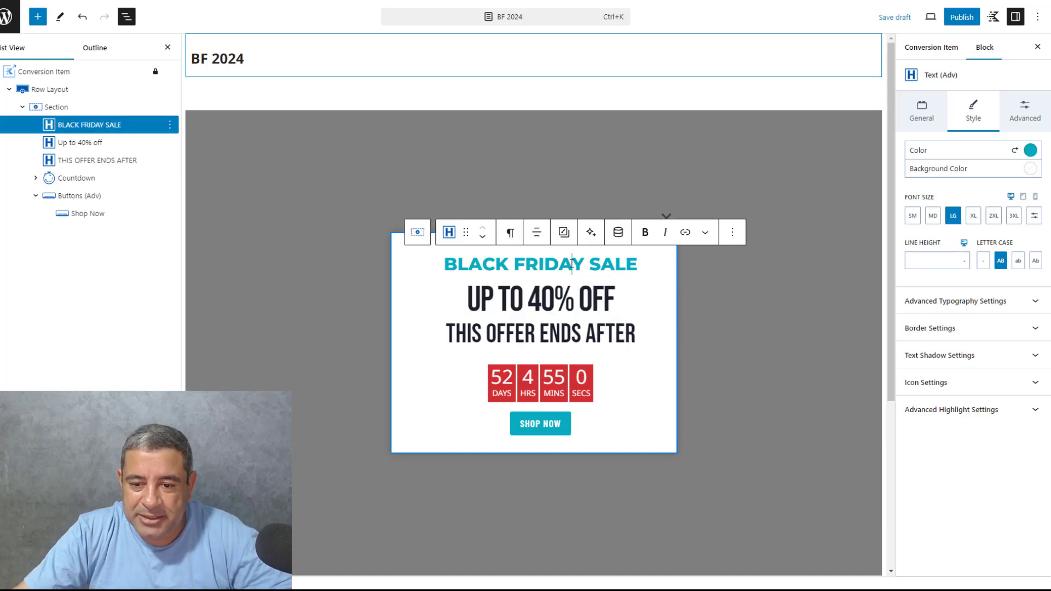
{"action": "left_click", "coordinate": [994, 219]}
{"action": "left_click", "coordinate": [593, 342]}
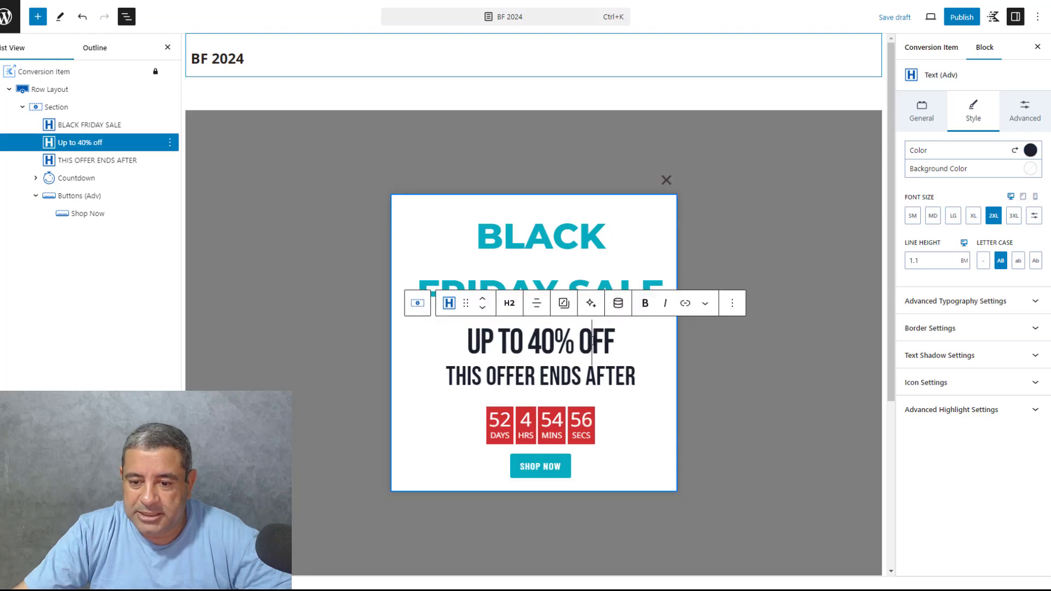
{"action": "left_click", "coordinate": [1014, 217]}
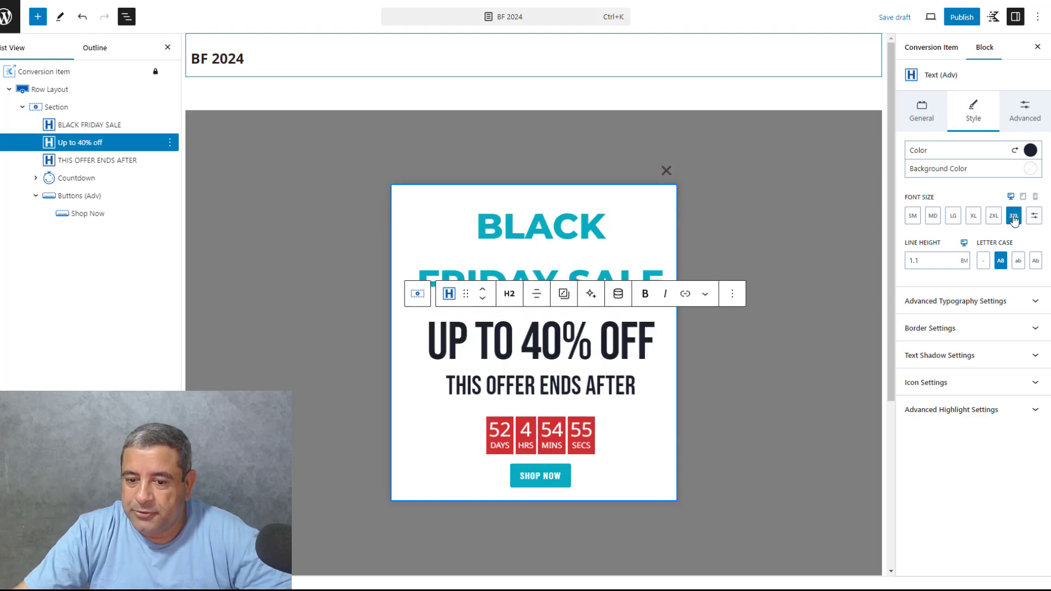
Widen the popup to a maximum width of about 786 px in the Conversion Item's size settings
{"action": "left_click", "coordinate": [448, 197]}
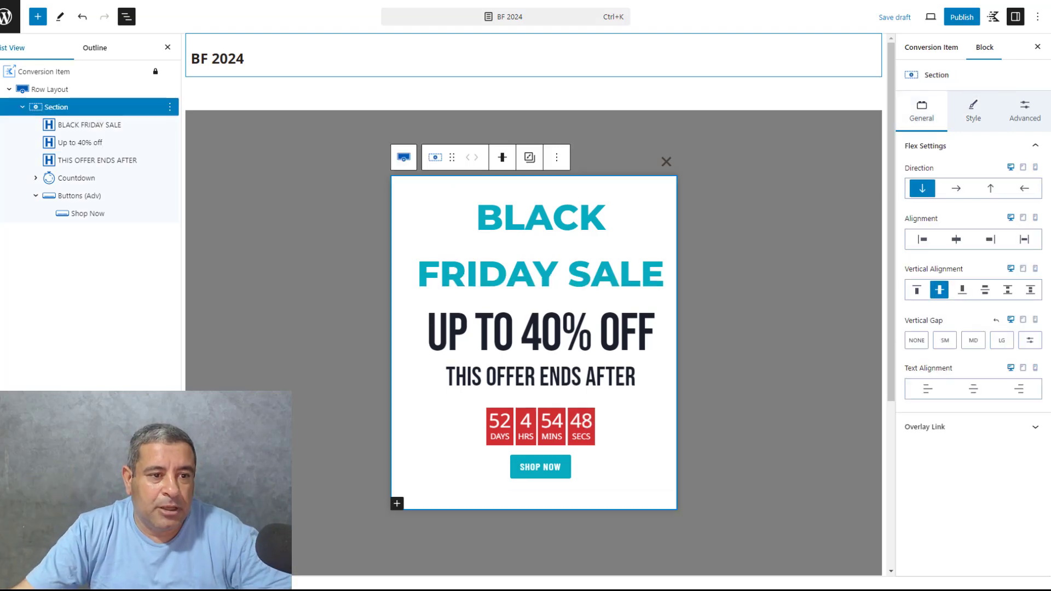
{"action": "left_click", "coordinate": [52, 74]}
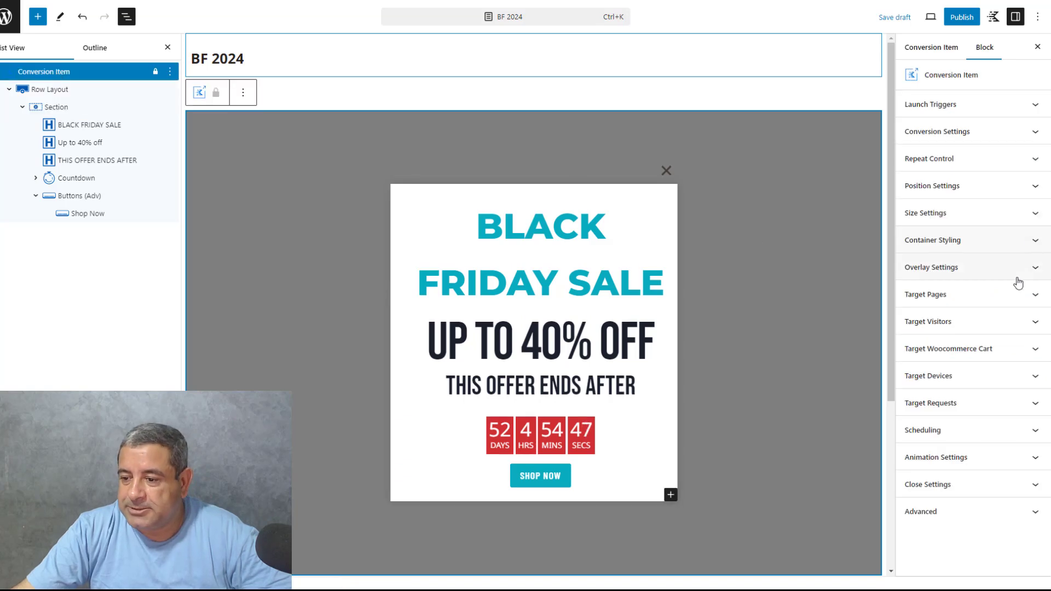
{"action": "left_click", "coordinate": [969, 217]}
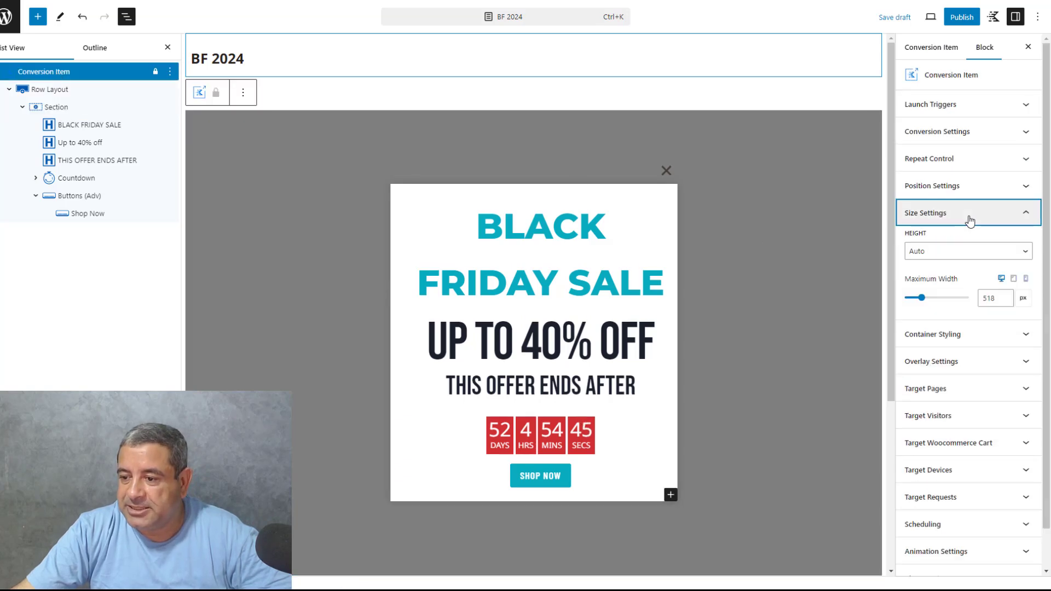
{"action": "left_click_drag", "start_coordinate": [926, 300], "coordinate": [931, 302]}
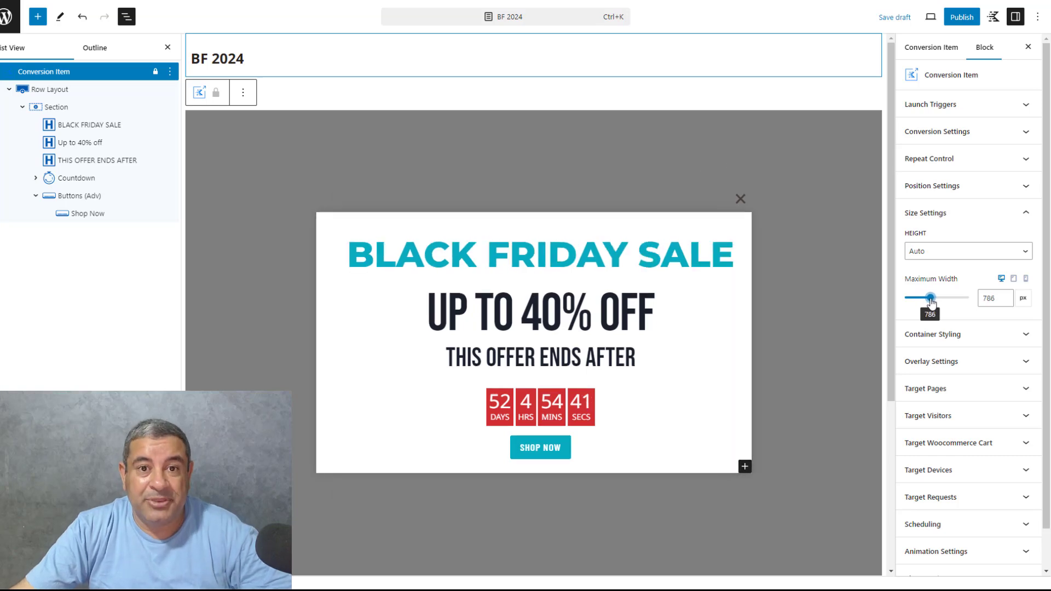
Set the font size of the countdown numbers to XL
{"action": "left_click", "coordinate": [495, 408]}
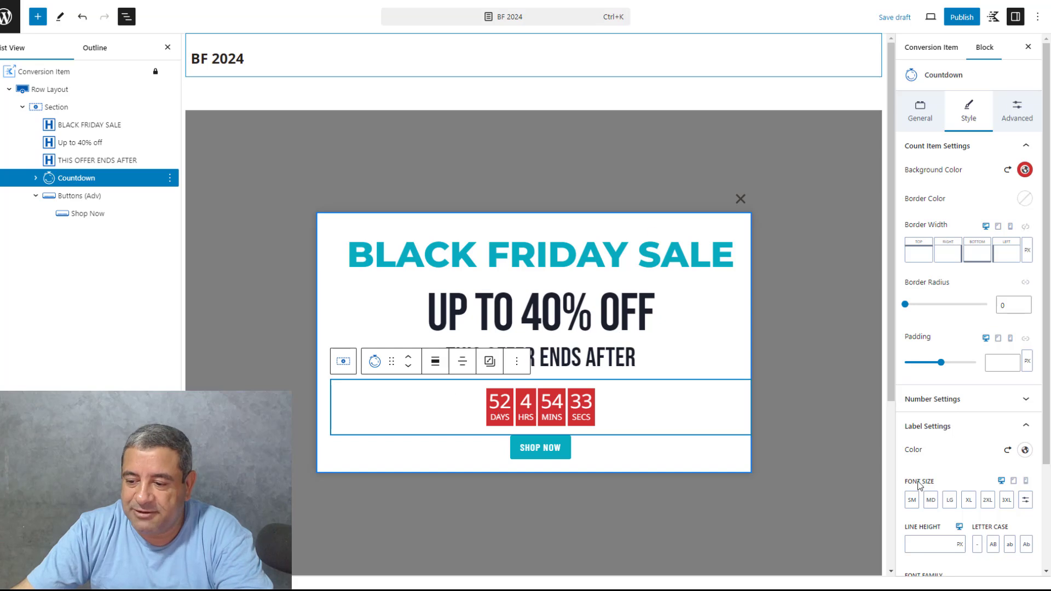
{"action": "left_click", "coordinate": [999, 431]}
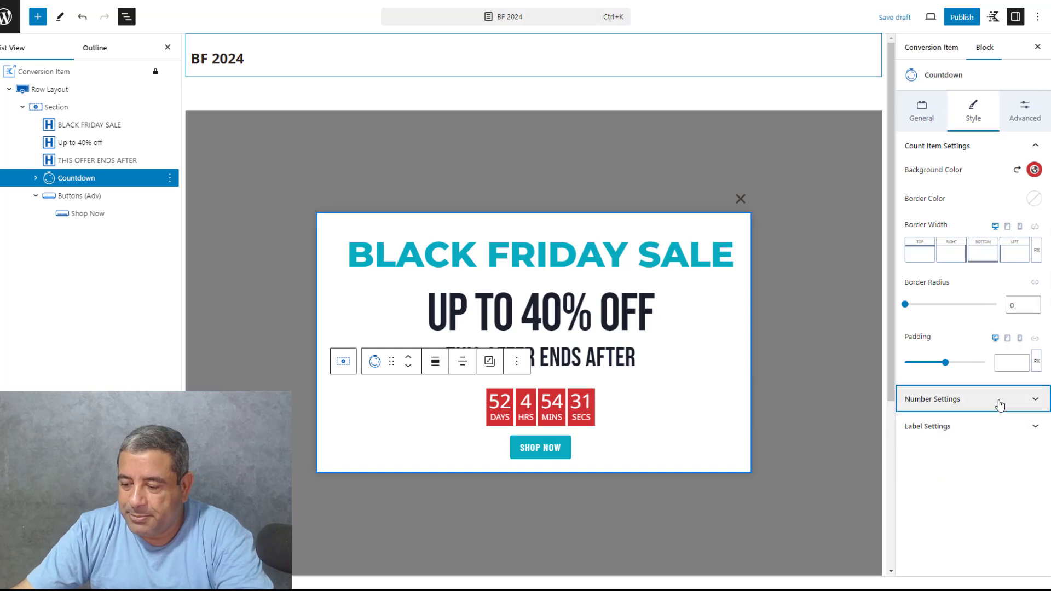
{"action": "left_click", "coordinate": [1002, 400]}
{"action": "left_click", "coordinate": [969, 414]}
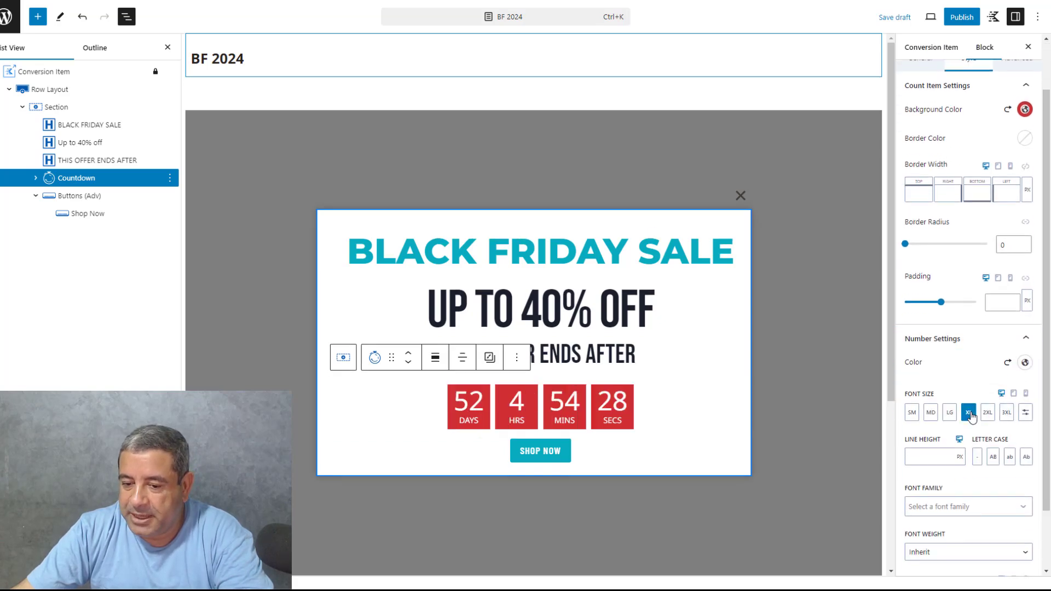
Set the font size of the countdown labels to LG and the size of the Shop Now button to XL
{"action": "left_click", "coordinate": [971, 345]}
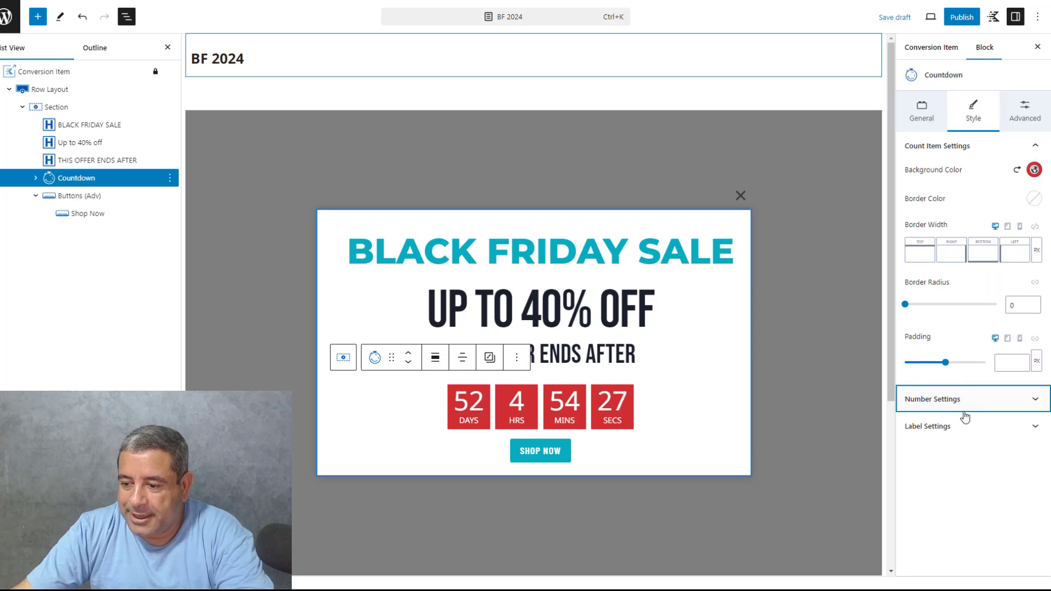
{"action": "left_click", "coordinate": [964, 427]}
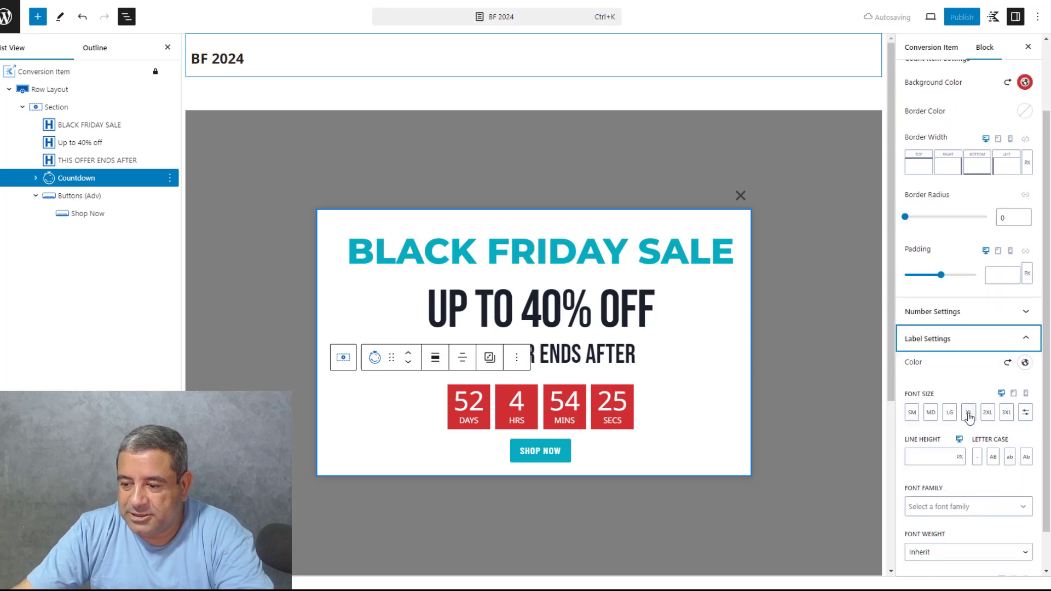
{"action": "left_click", "coordinate": [969, 415]}
{"action": "left_click", "coordinate": [950, 414]}
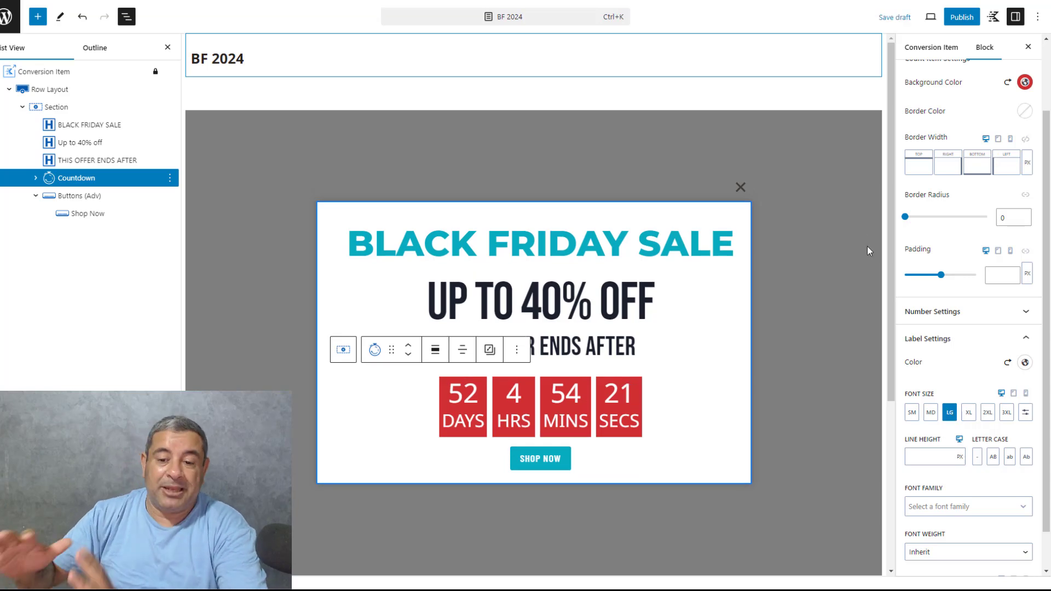
{"action": "left_click", "coordinate": [539, 464]}
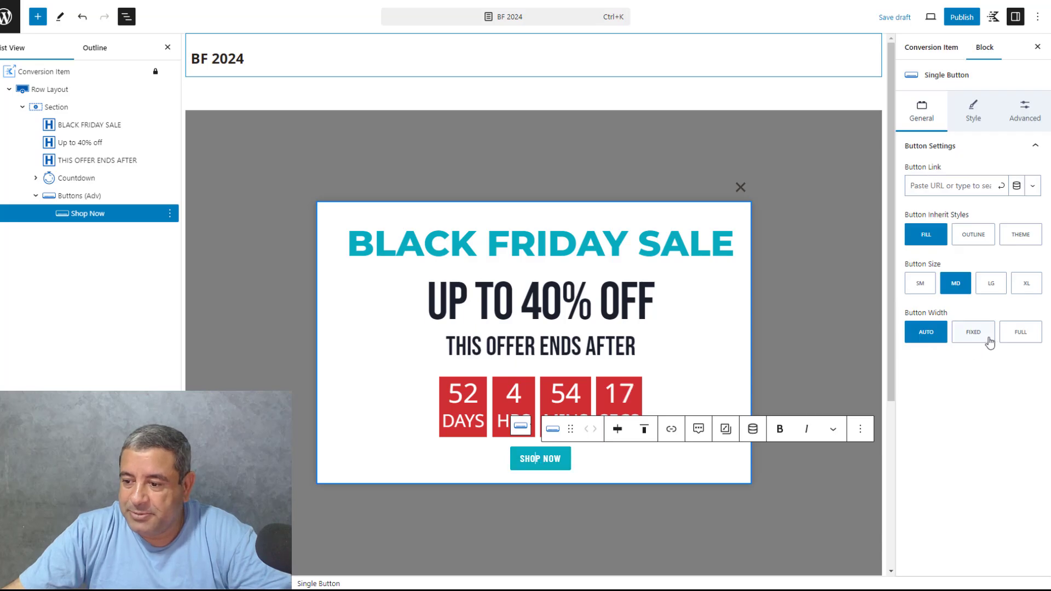
{"action": "left_click", "coordinate": [1023, 284]}
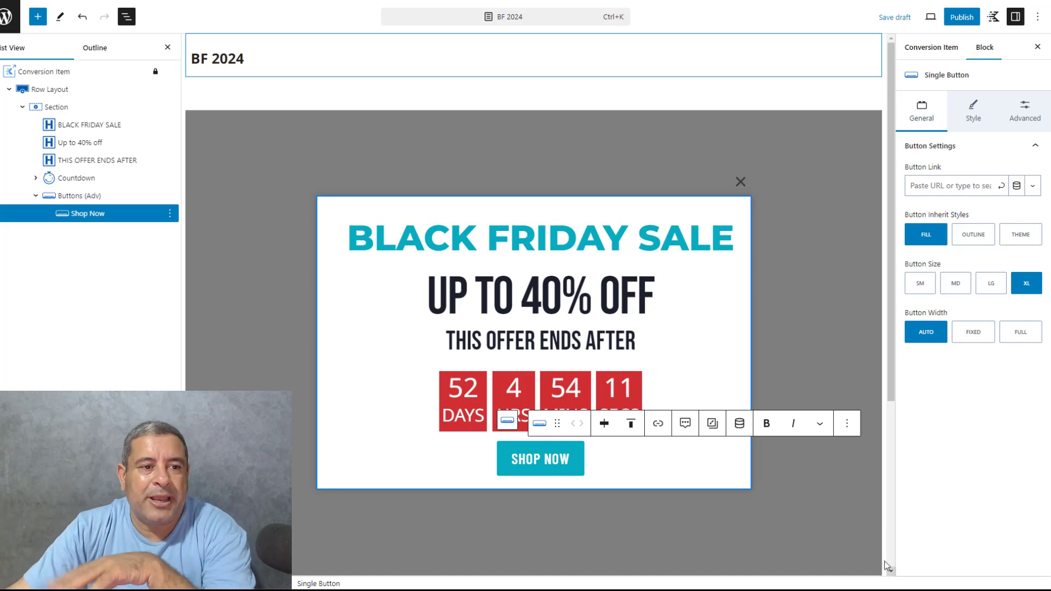
Lower the overlay opacity of the Conversion Item to 0.36
{"action": "left_click", "coordinate": [57, 72]}
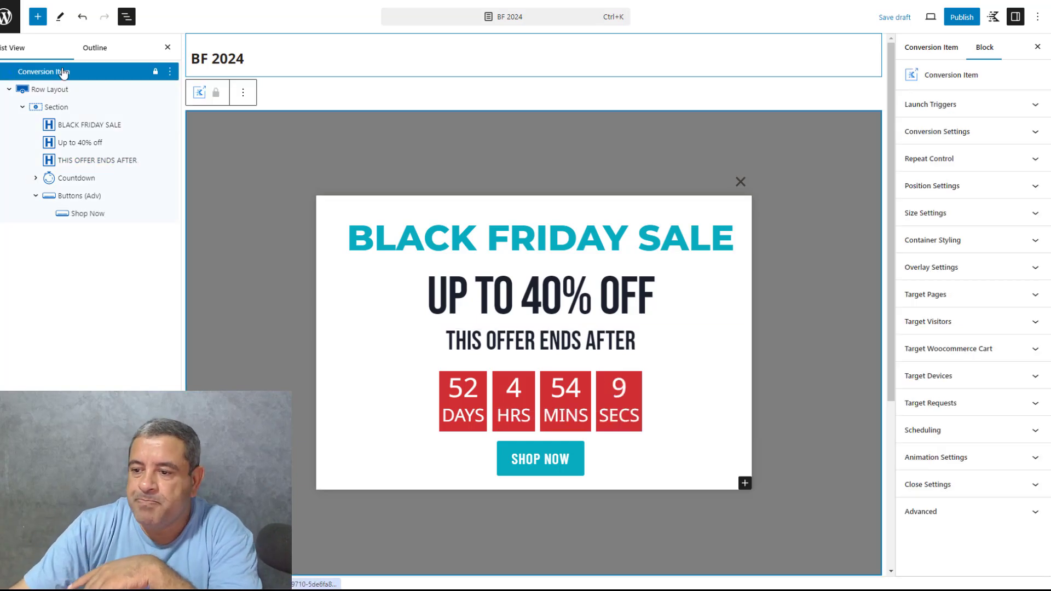
{"action": "left_click", "coordinate": [964, 220]}
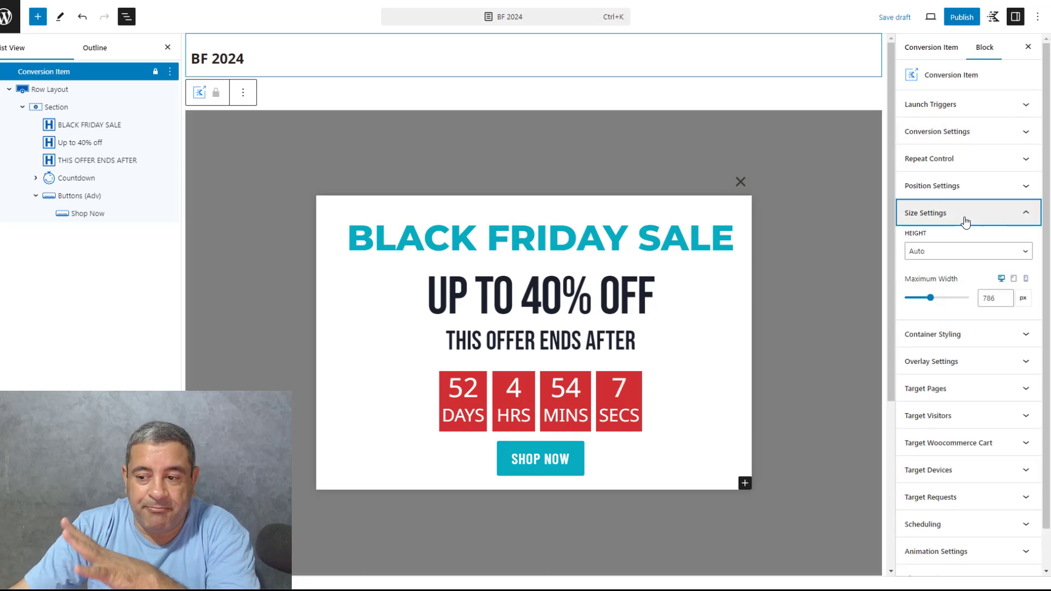
{"action": "left_click", "coordinate": [965, 221]}
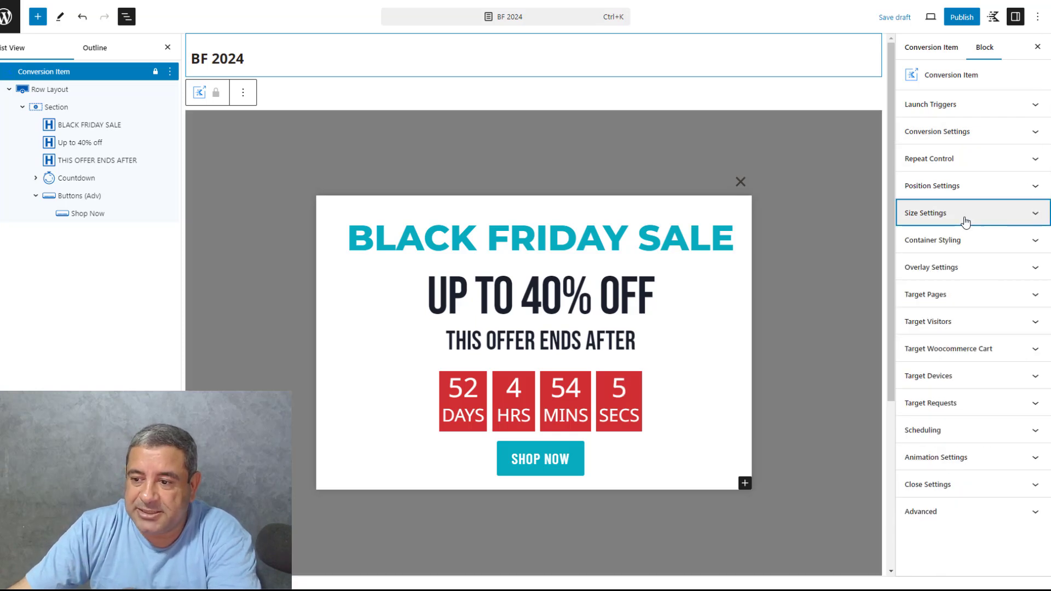
{"action": "left_click", "coordinate": [972, 267]}
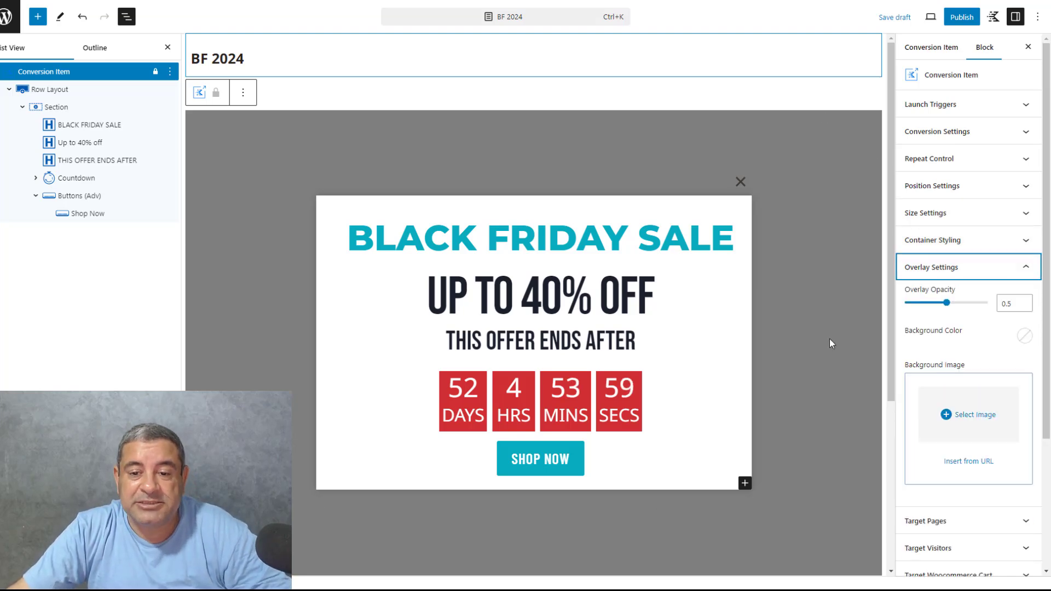
{"action": "left_click", "coordinate": [946, 305]}
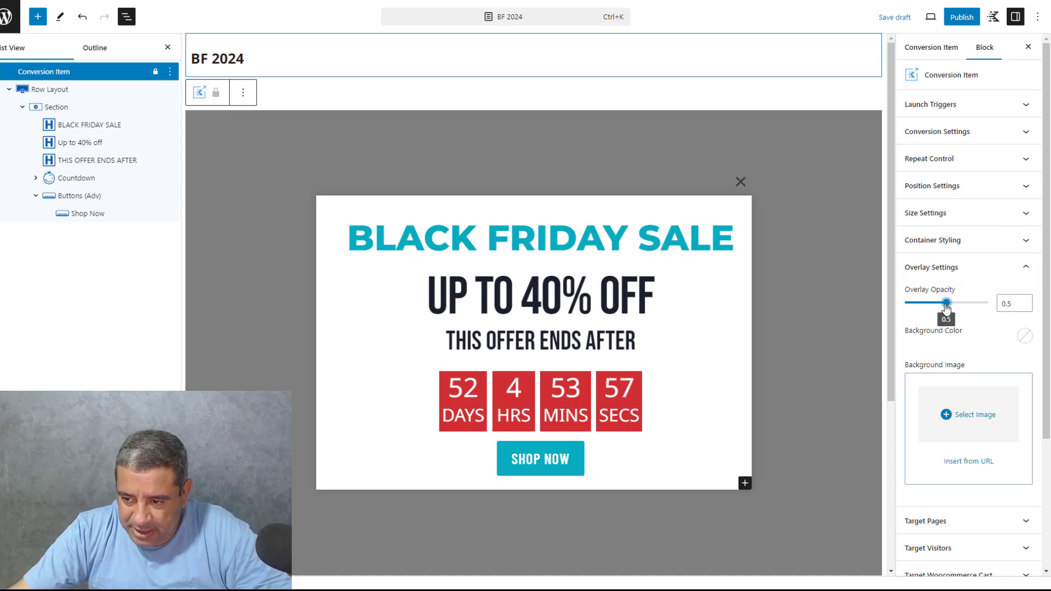
{"action": "left_click_drag", "start_coordinate": [946, 308], "coordinate": [936, 307]}
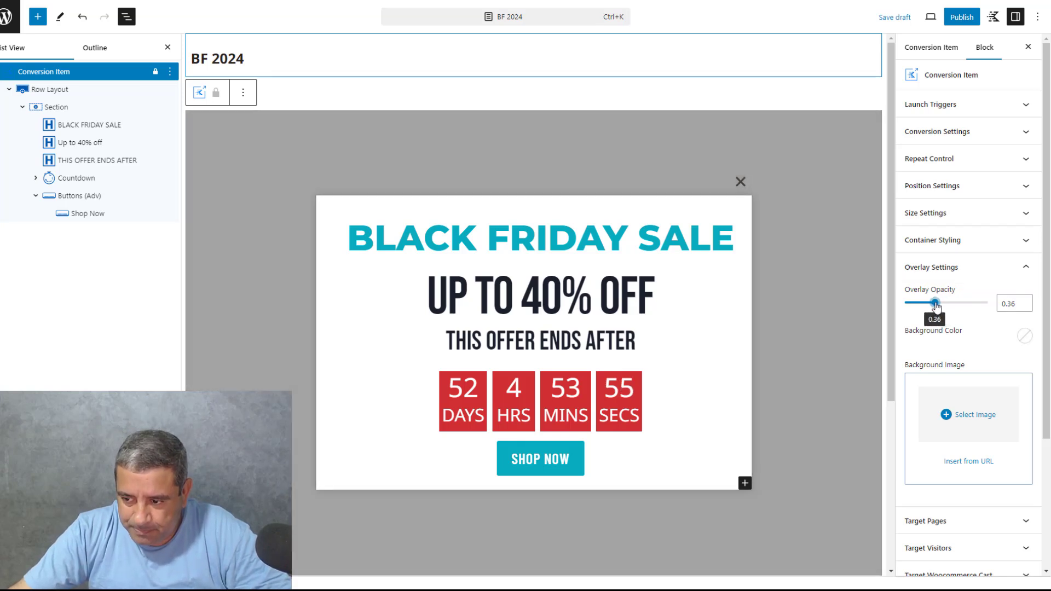
Set the overlay's background color to the light grey palette swatch
{"action": "left_click", "coordinate": [1024, 336]}
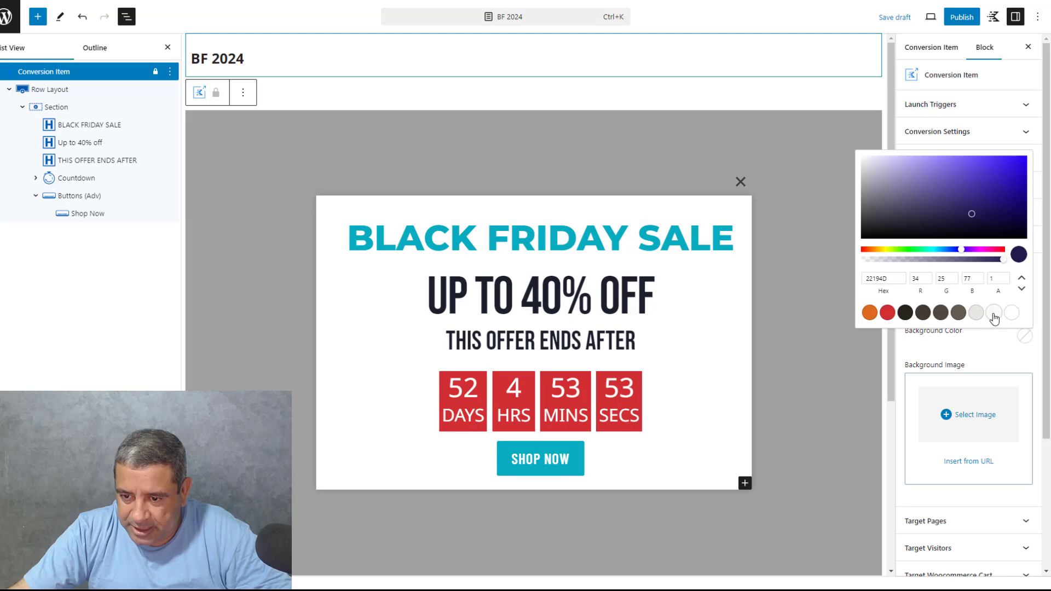
{"action": "left_click", "coordinate": [977, 313]}
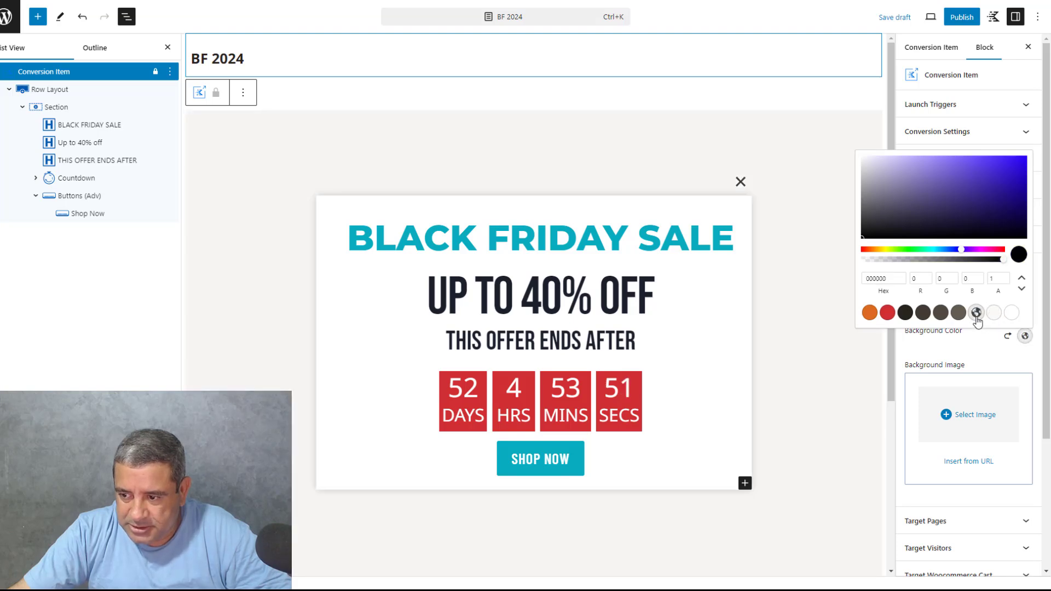
{"action": "left_click", "coordinate": [980, 351]}
{"action": "left_click", "coordinate": [976, 273]}
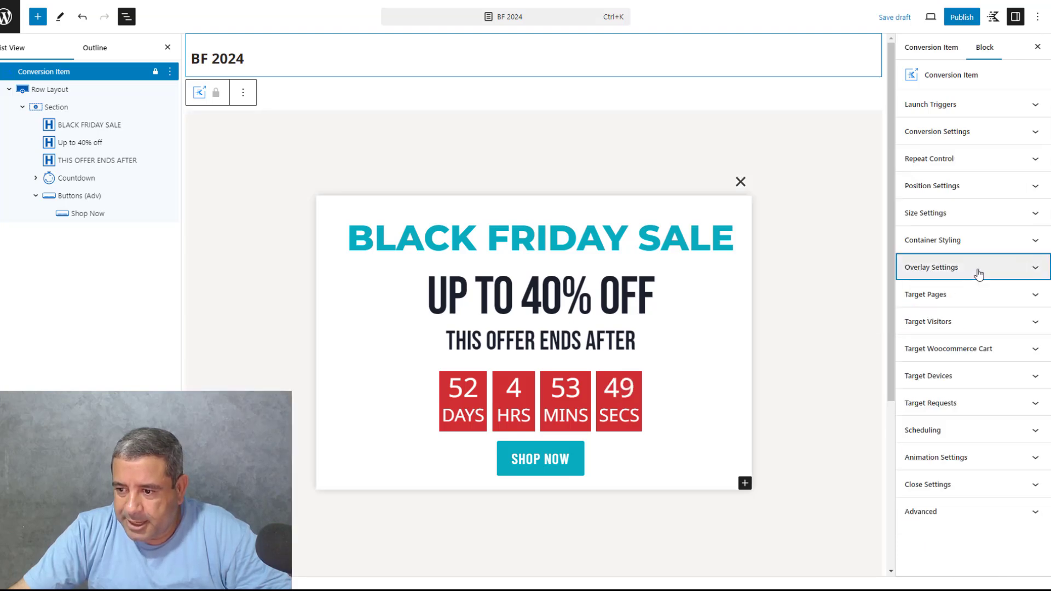
Set the popup's target pages to show on the Entire Site
{"action": "left_click", "coordinate": [973, 303]}
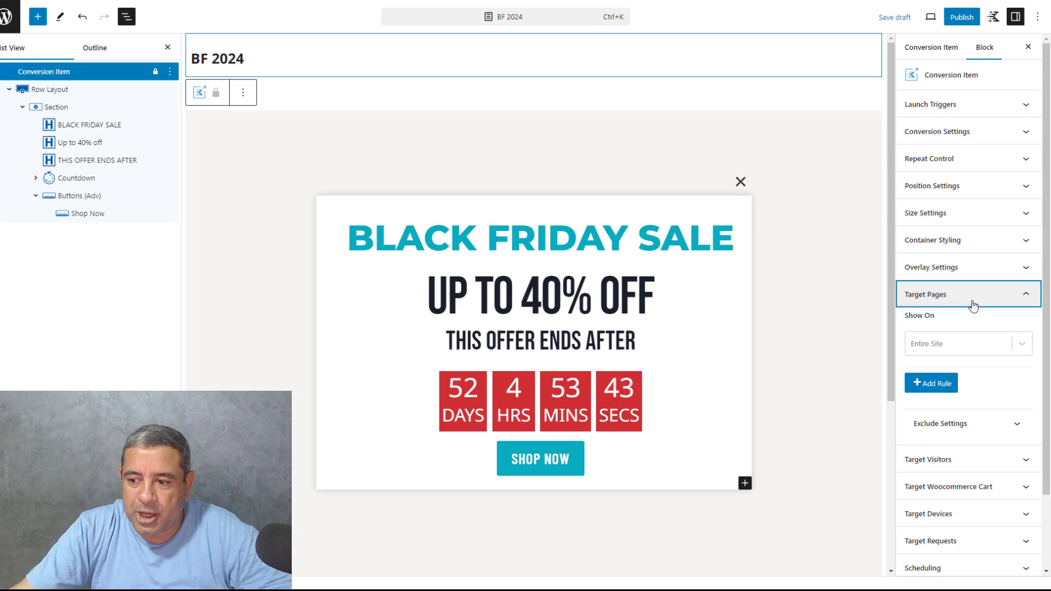
{"action": "left_click", "coordinate": [1021, 346]}
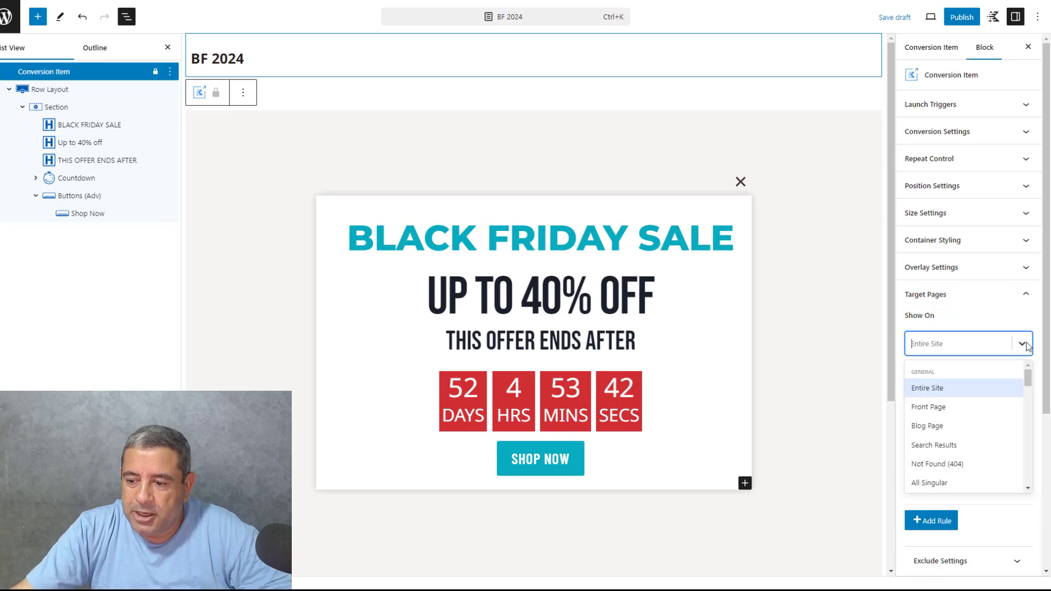
{"action": "left_click", "coordinate": [963, 388]}
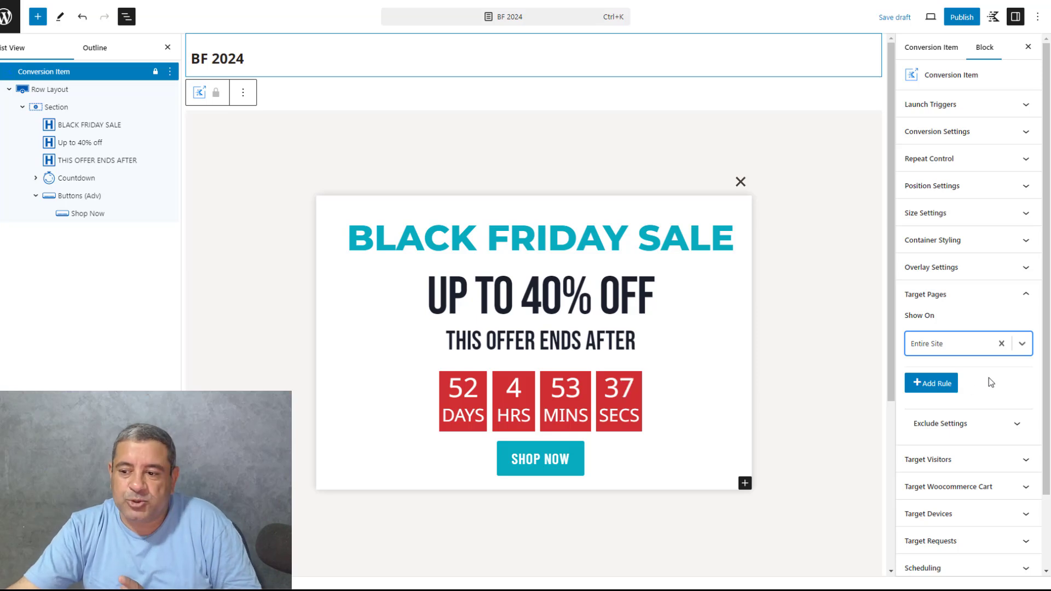
{"action": "left_click", "coordinate": [1022, 344]}
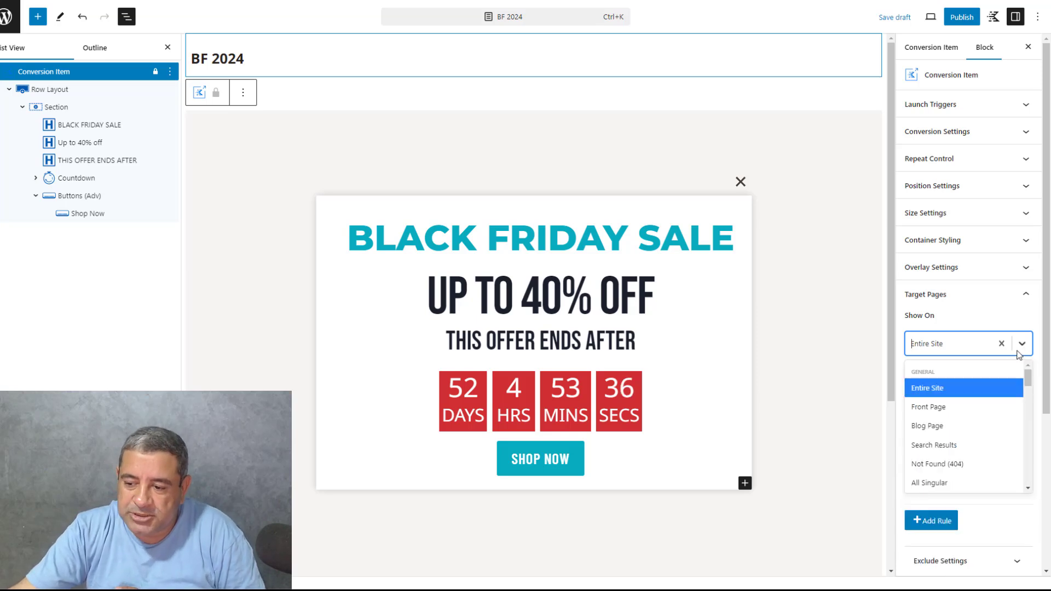
{"action": "left_click", "coordinate": [983, 394]}
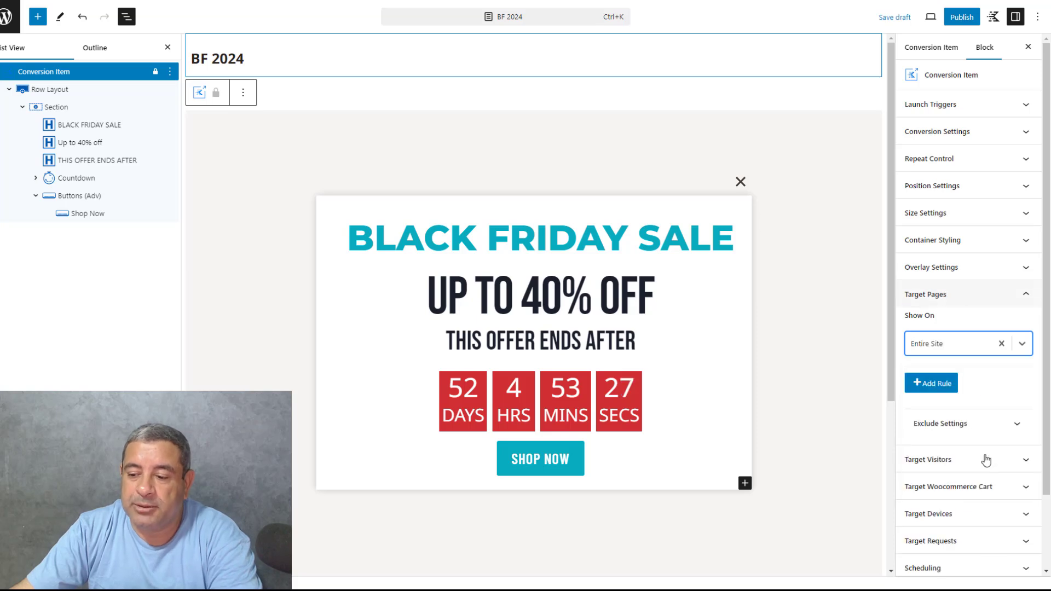
Enable range scheduling for the popup in the Conversion Item's scheduling settings
{"action": "scroll", "coordinate": [995, 467], "scroll_direction": "down", "scroll_amount": 3}
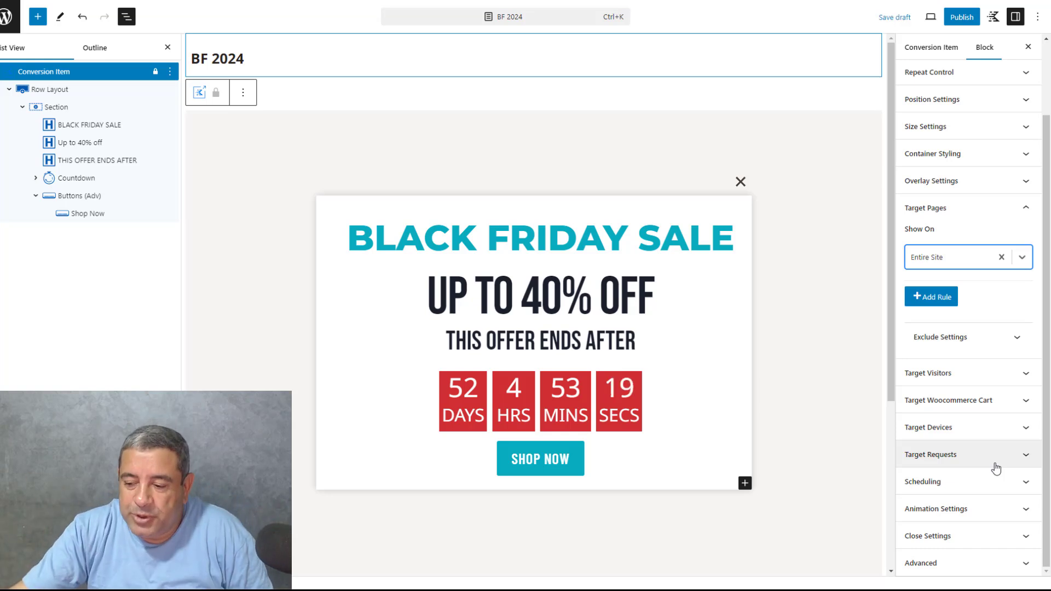
{"action": "left_click", "coordinate": [989, 484]}
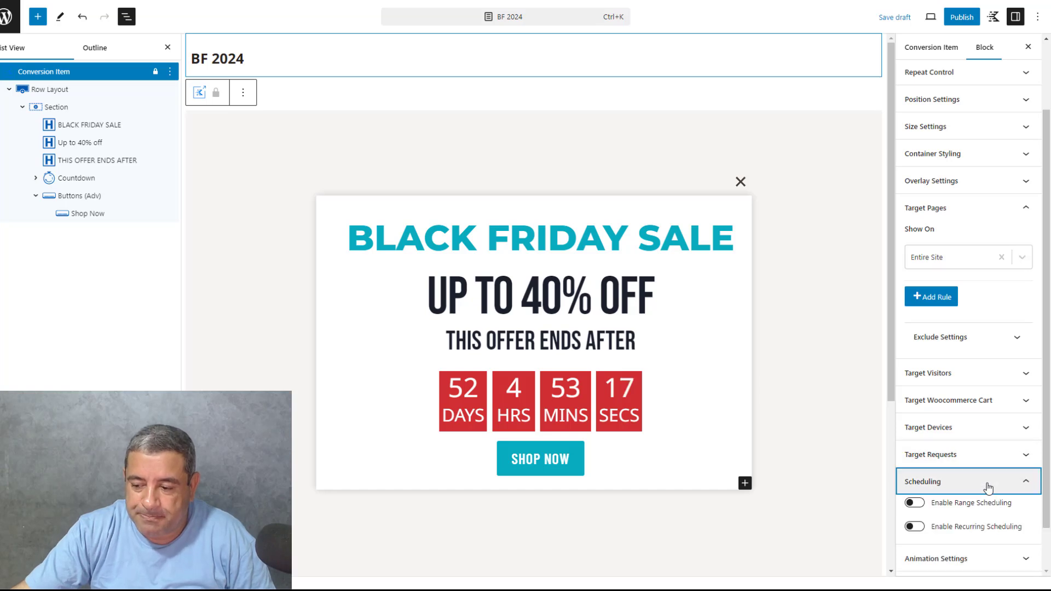
{"action": "scroll", "coordinate": [989, 487], "scroll_direction": "down", "scroll_amount": 1}
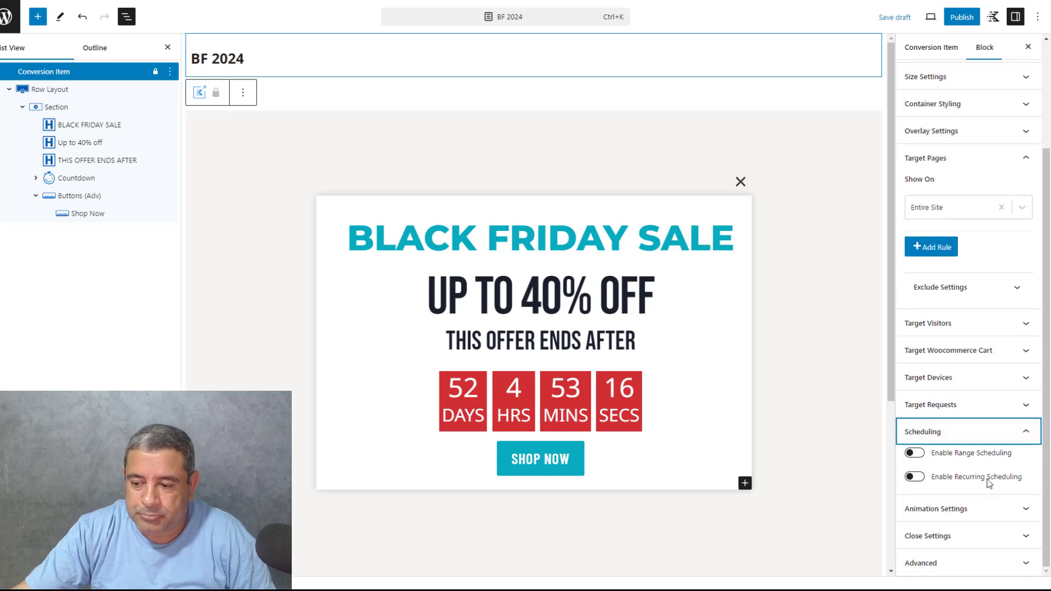
{"action": "left_click", "coordinate": [917, 454]}
{"action": "scroll", "coordinate": [988, 454], "scroll_direction": "down", "scroll_amount": 1}
{"action": "scroll", "coordinate": [988, 455], "scroll_direction": "down", "scroll_amount": 4}
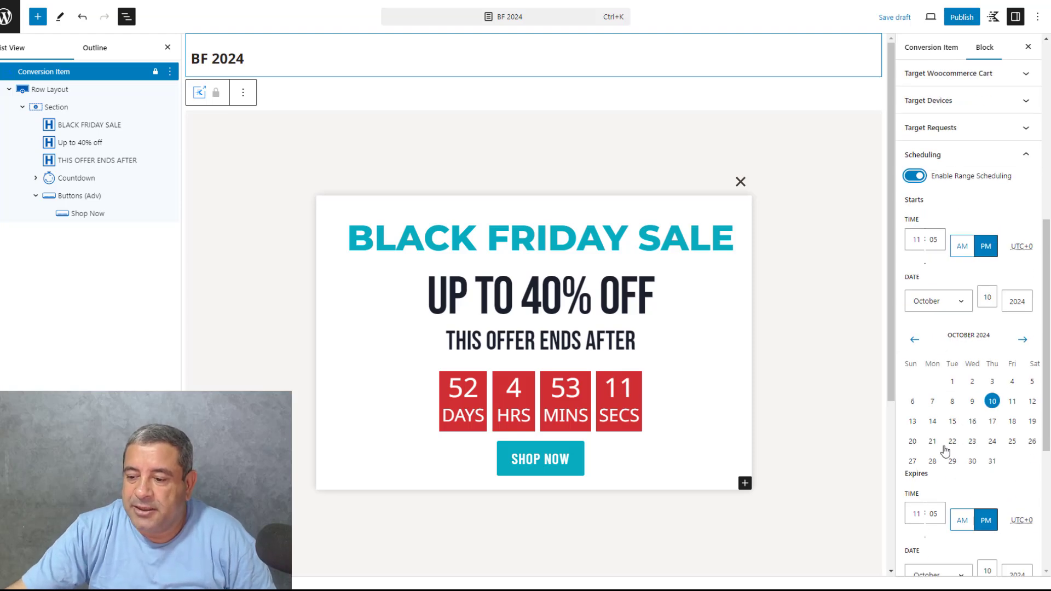
Set the schedule's expiry to December 1, 2024 at 11:59 PM
{"action": "scroll", "coordinate": [947, 449], "scroll_direction": "down", "scroll_amount": 4}
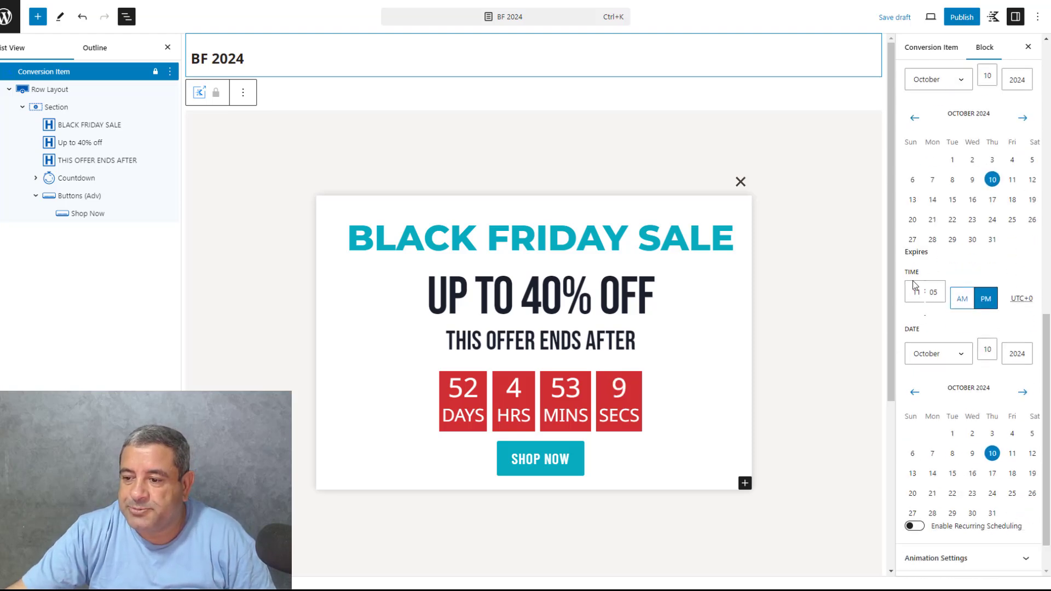
{"action": "left_click", "coordinate": [951, 359]}
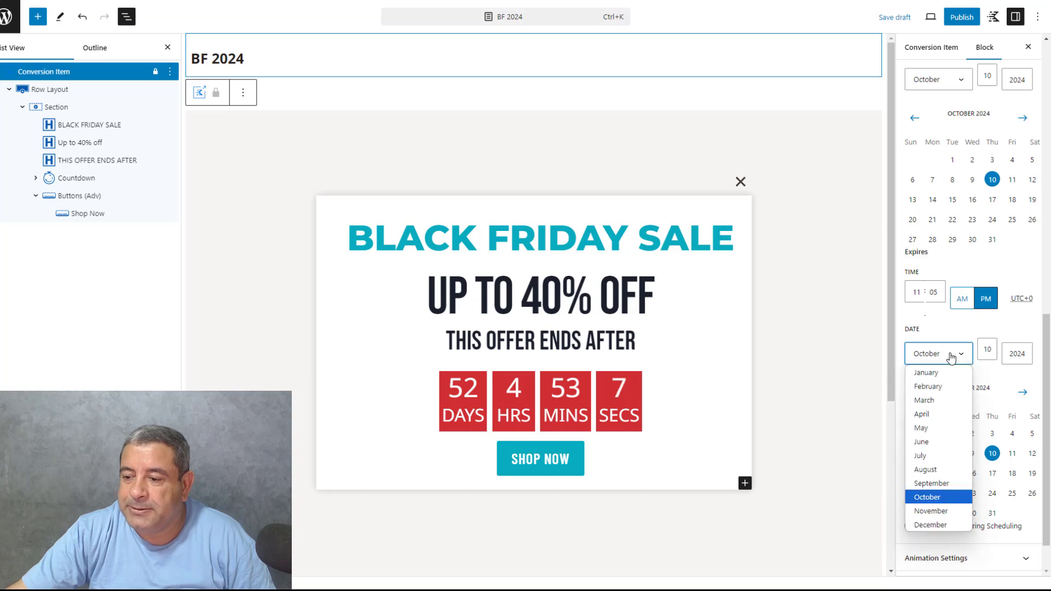
{"action": "left_click", "coordinate": [942, 524]}
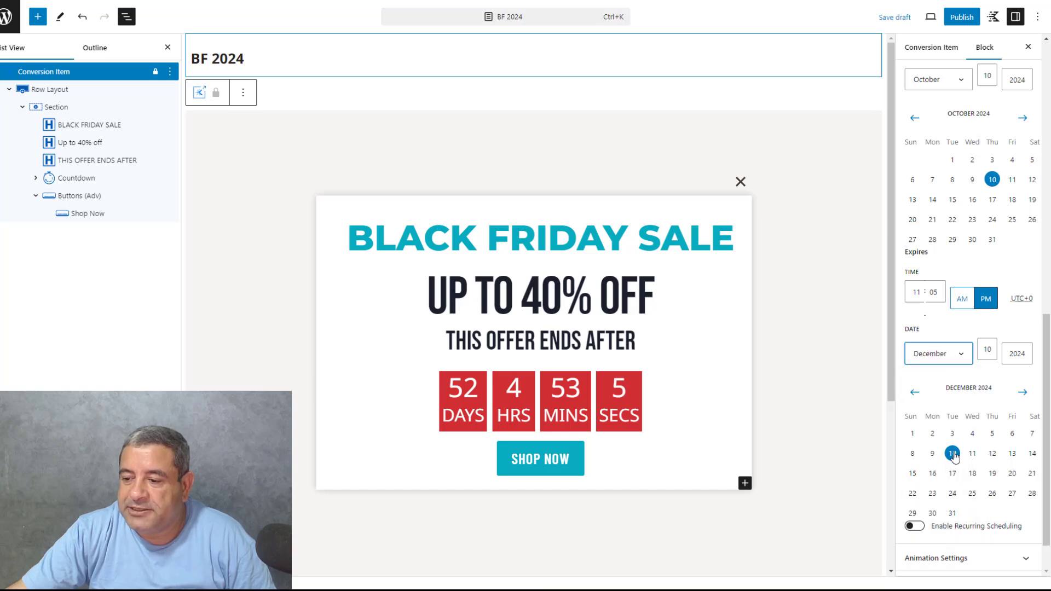
{"action": "left_click", "coordinate": [983, 352]}
{"action": "key", "text": "BackSpace"}
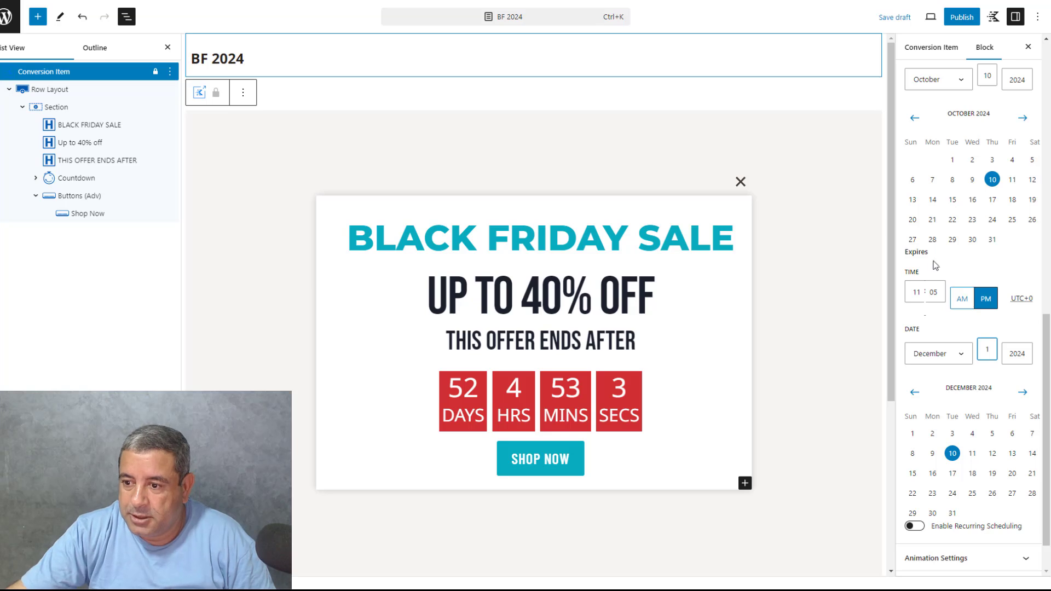
{"action": "double_click", "coordinate": [932, 292]}
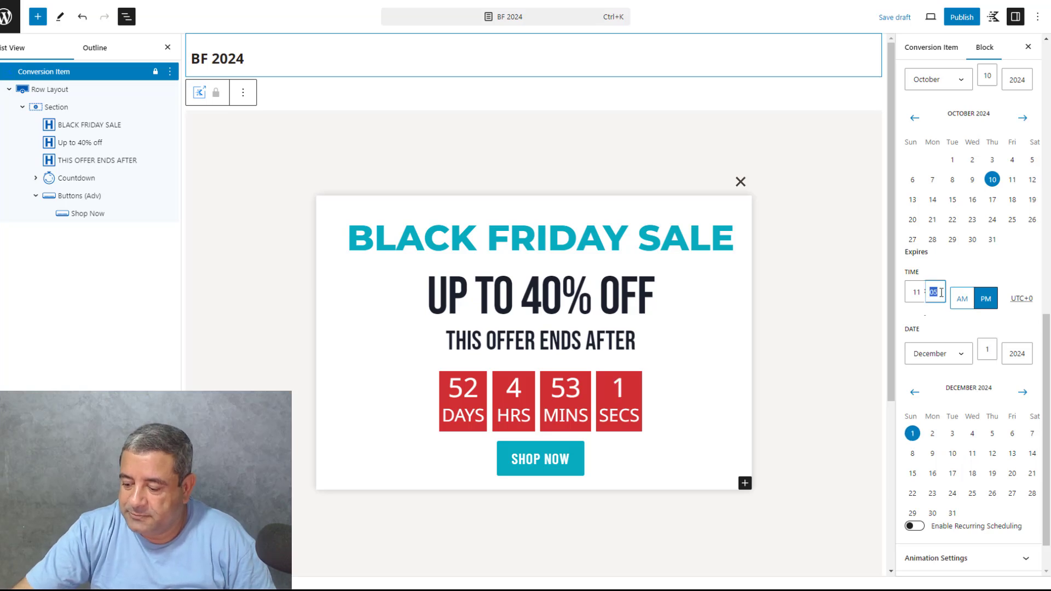
{"action": "type", "text": "59"}
Publish the BF 2024 conversion item
{"action": "scroll", "coordinate": [980, 180], "scroll_direction": "up", "scroll_amount": 4}
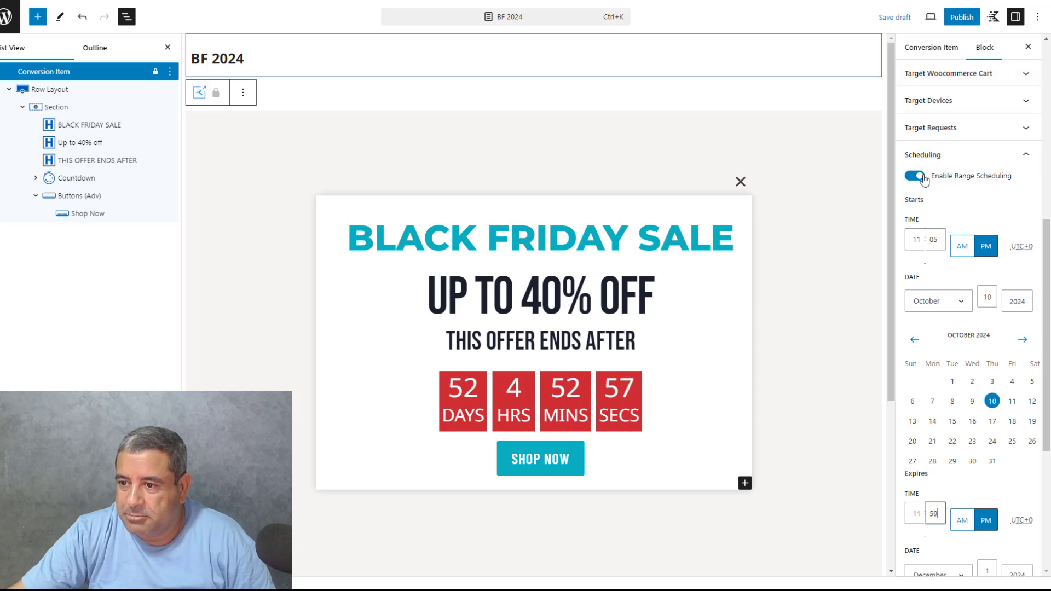
{"action": "left_click", "coordinate": [955, 17]}
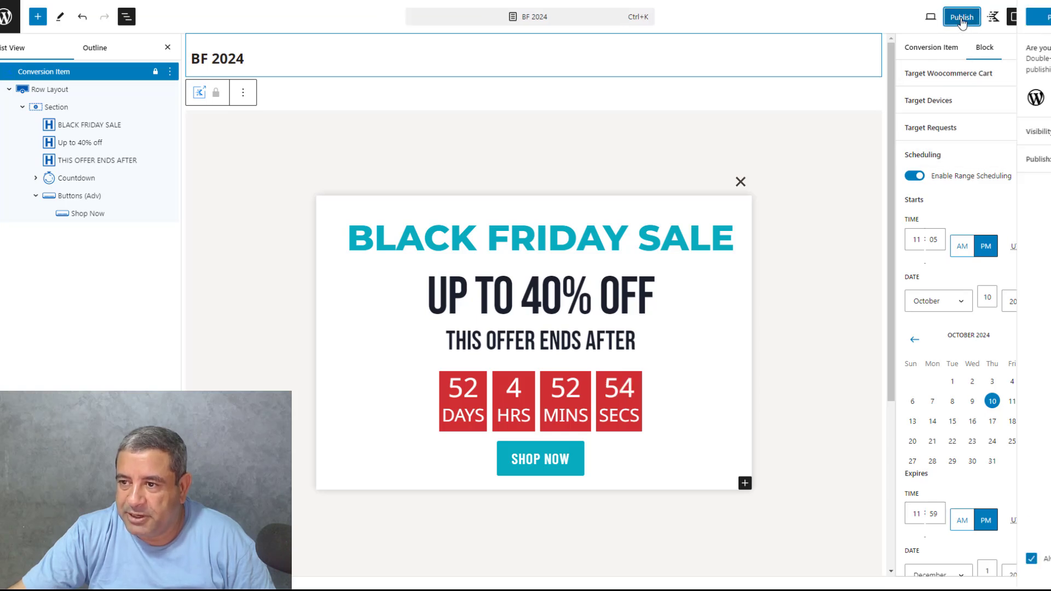
{"action": "left_click", "coordinate": [954, 17]}
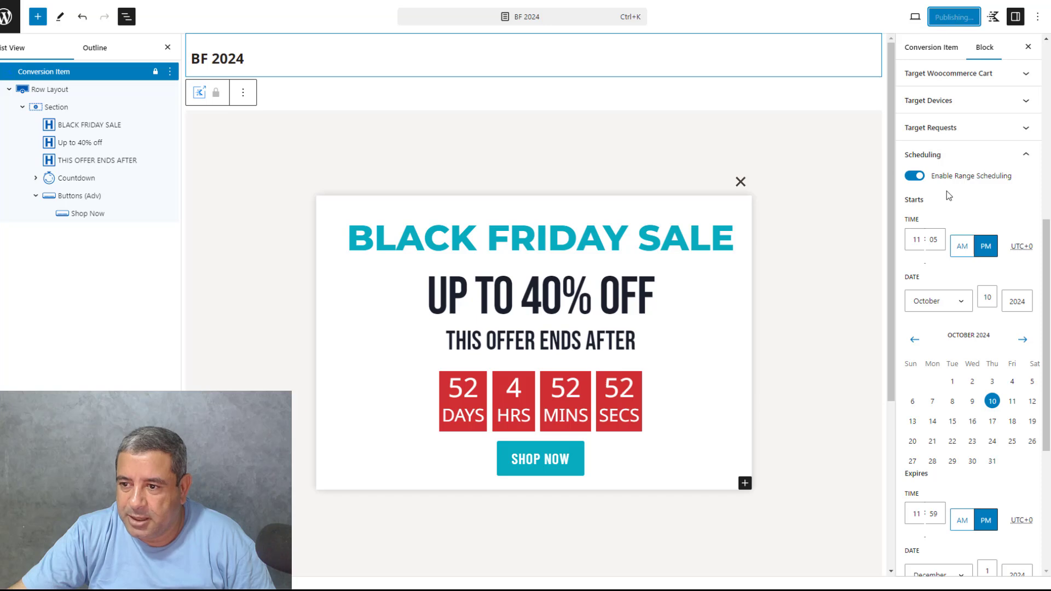
Examine the popup's animation settings and close settings
{"action": "left_click", "coordinate": [962, 159]}
{"action": "left_click", "coordinate": [967, 209]}
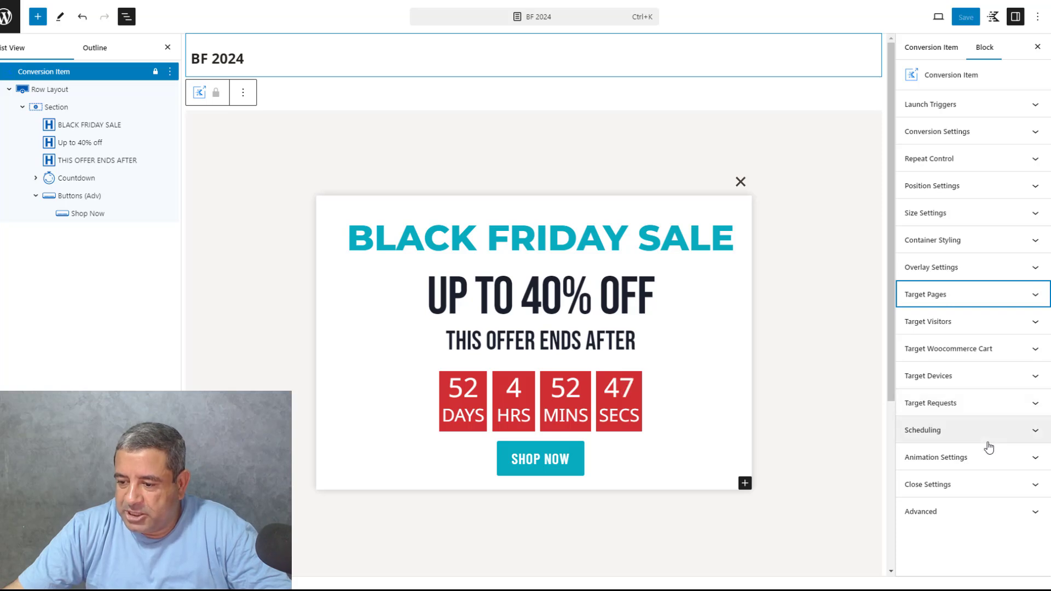
{"action": "left_click", "coordinate": [984, 464]}
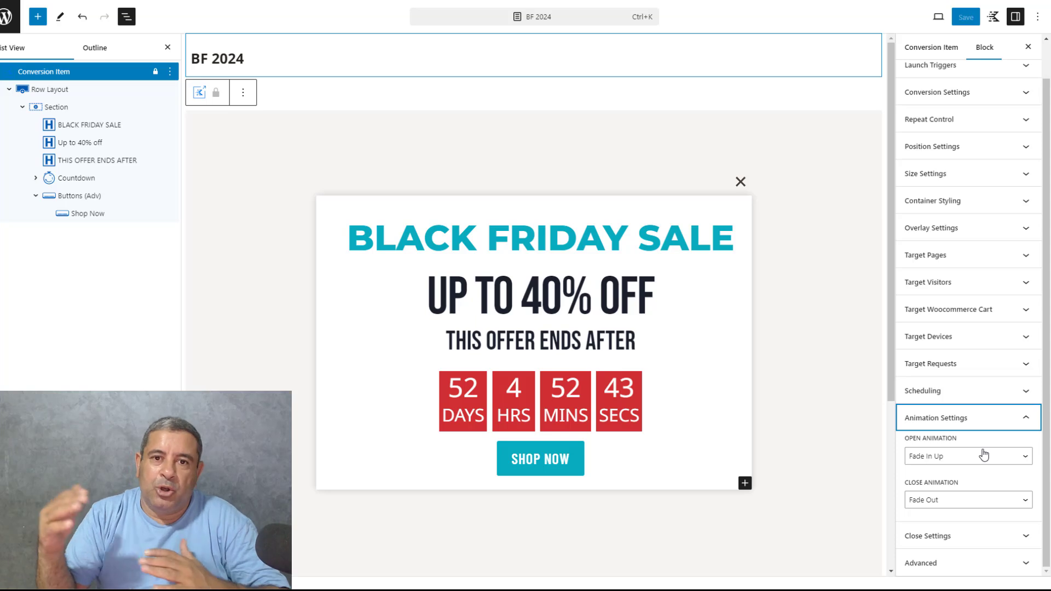
{"action": "left_click", "coordinate": [985, 427]}
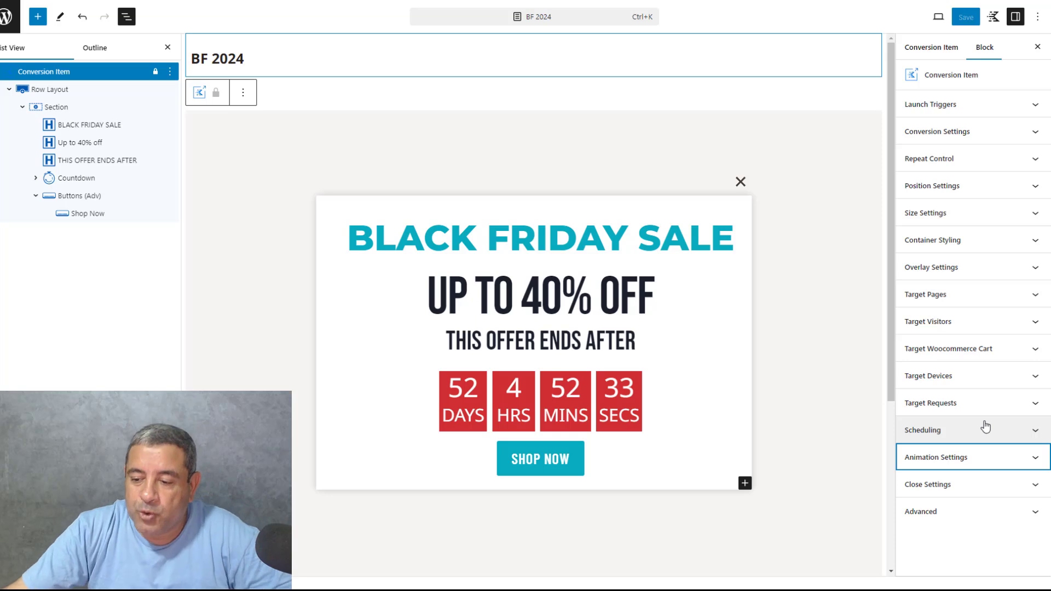
{"action": "left_click", "coordinate": [977, 484]}
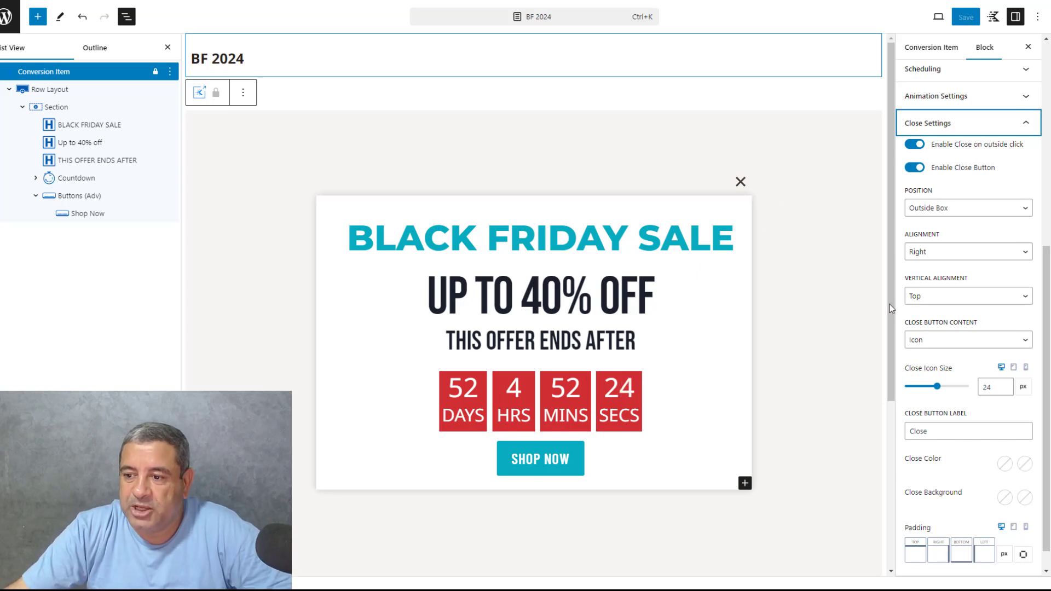
Try the Inside Box position for the popup's close button
{"action": "left_click", "coordinate": [944, 211]}
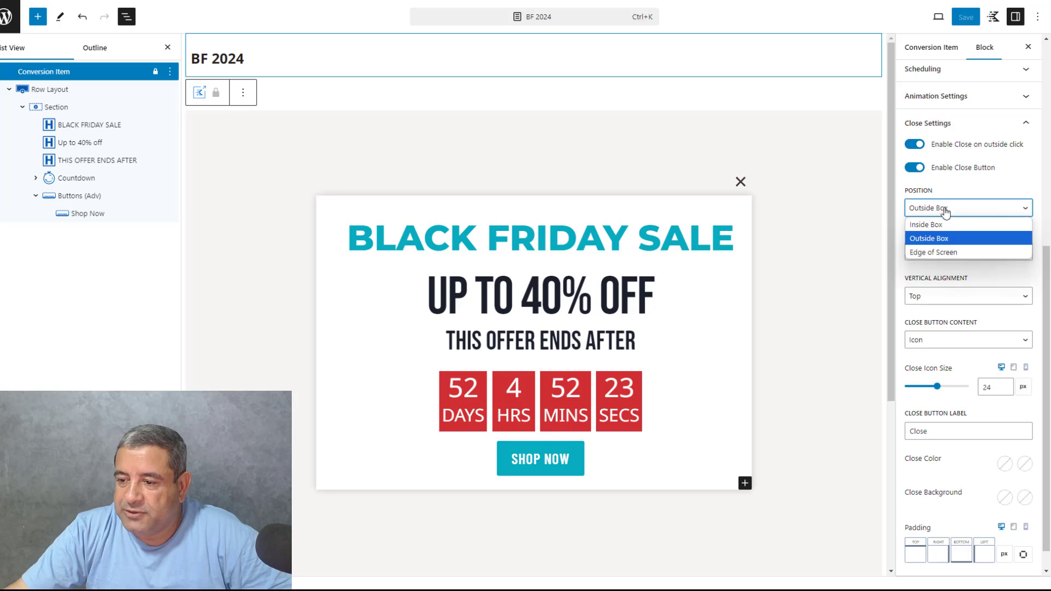
{"action": "left_click", "coordinate": [939, 224]}
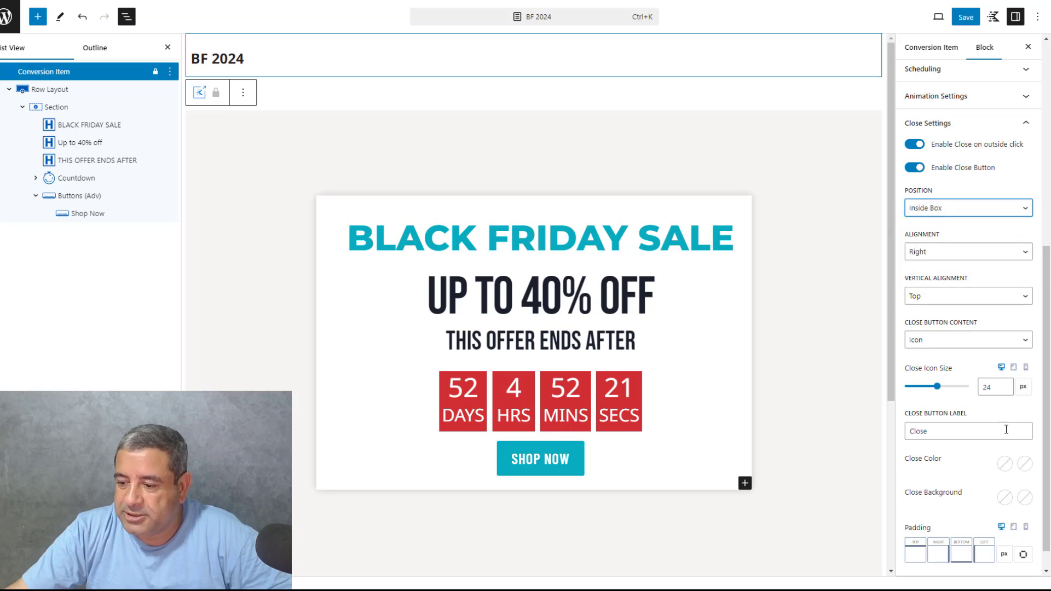
Set both the normal and hover close colors to the black palette color
{"action": "left_click", "coordinate": [1004, 464]}
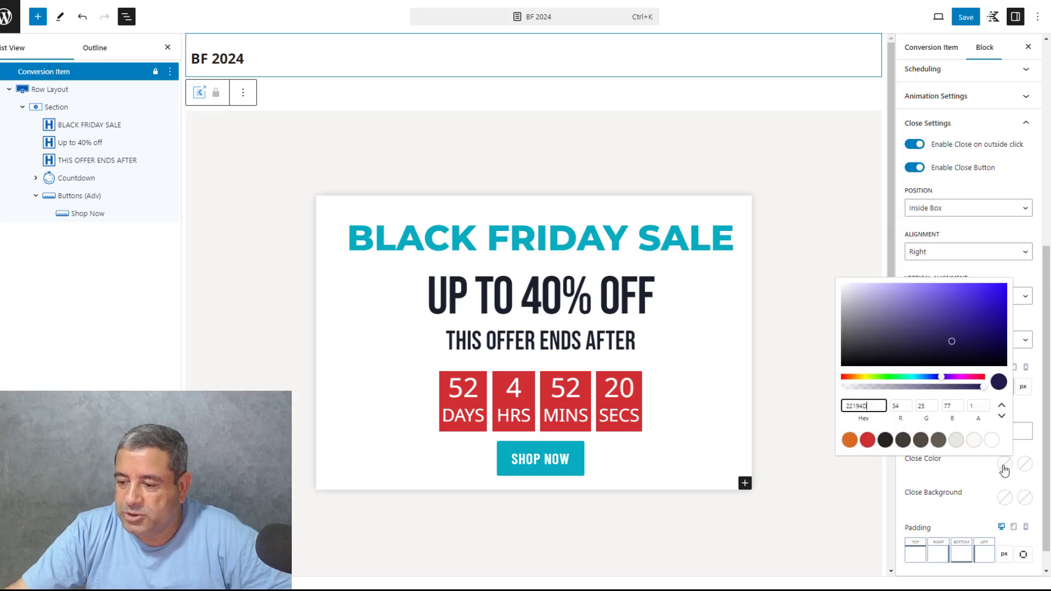
{"action": "left_click", "coordinate": [885, 440]}
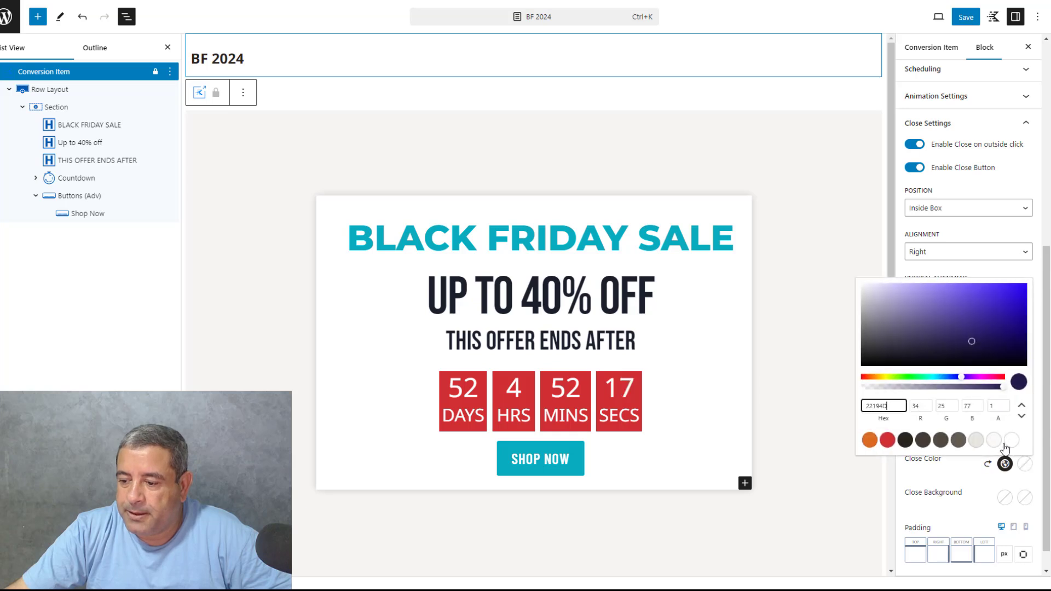
{"action": "left_click", "coordinate": [905, 440]}
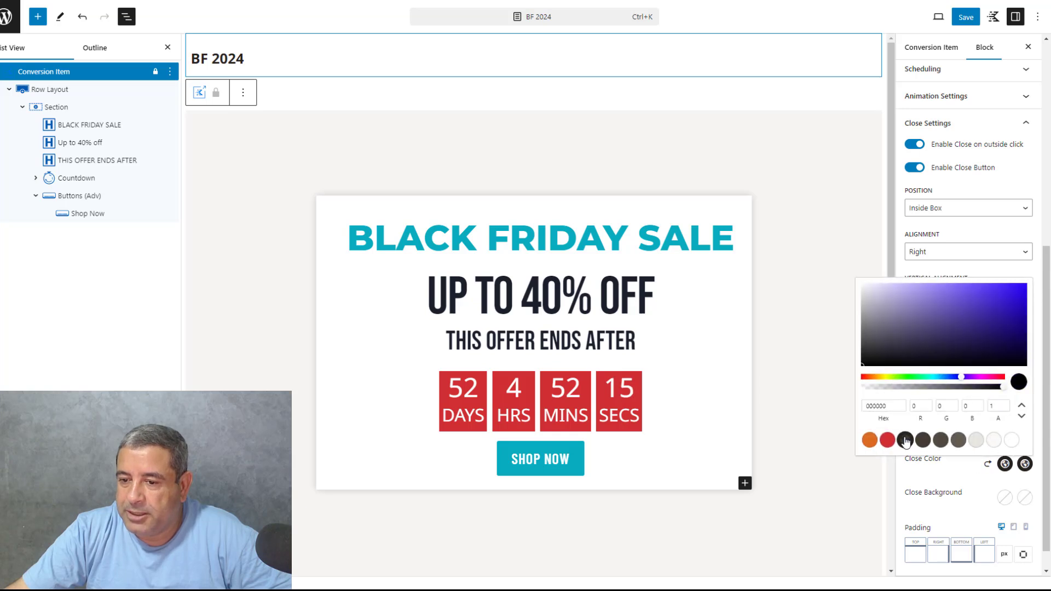
{"action": "left_click", "coordinate": [974, 477]}
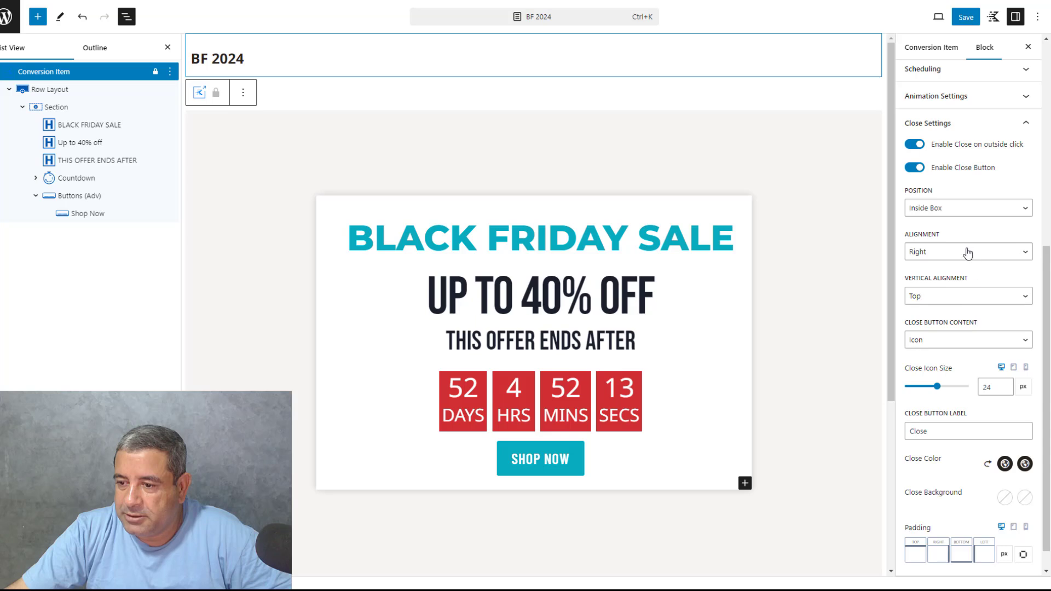
Preview the close button at Edge of Screen and set its position to Outside Box
{"action": "left_click", "coordinate": [962, 211]}
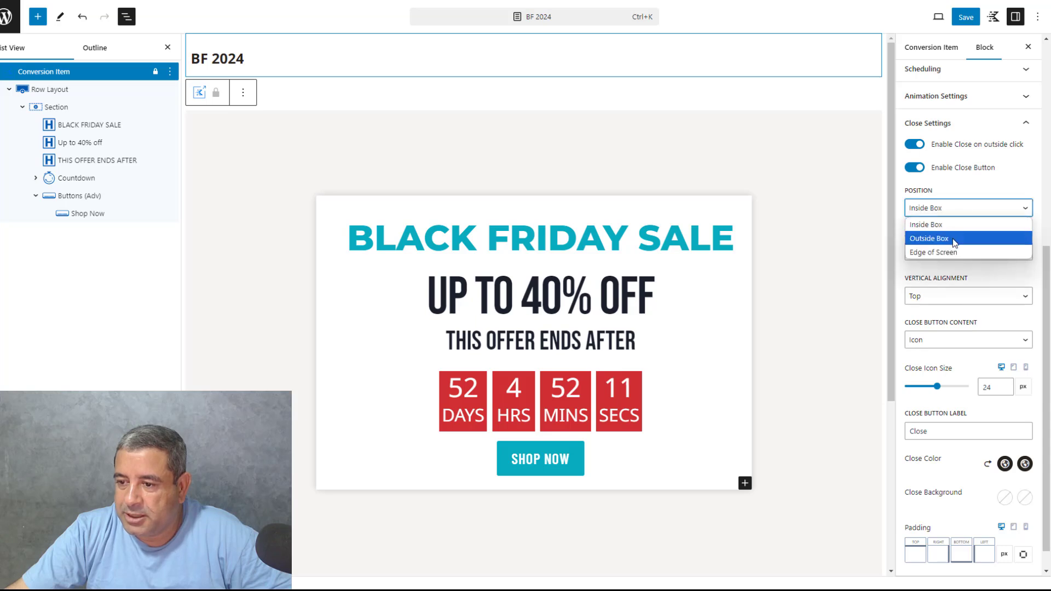
{"action": "left_click", "coordinate": [949, 252]}
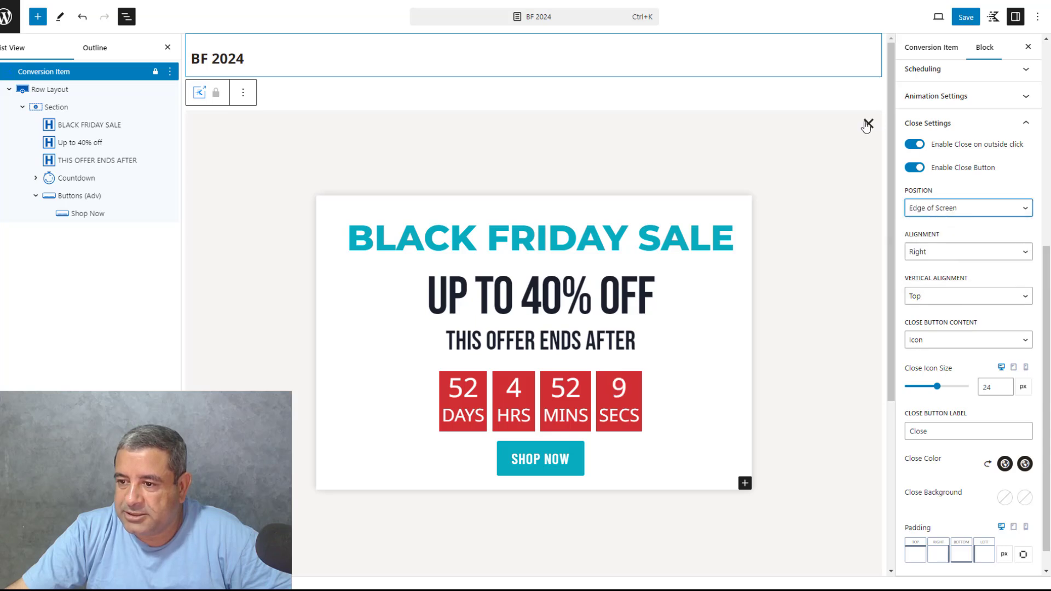
{"action": "left_click", "coordinate": [947, 209]}
{"action": "left_click", "coordinate": [945, 238]}
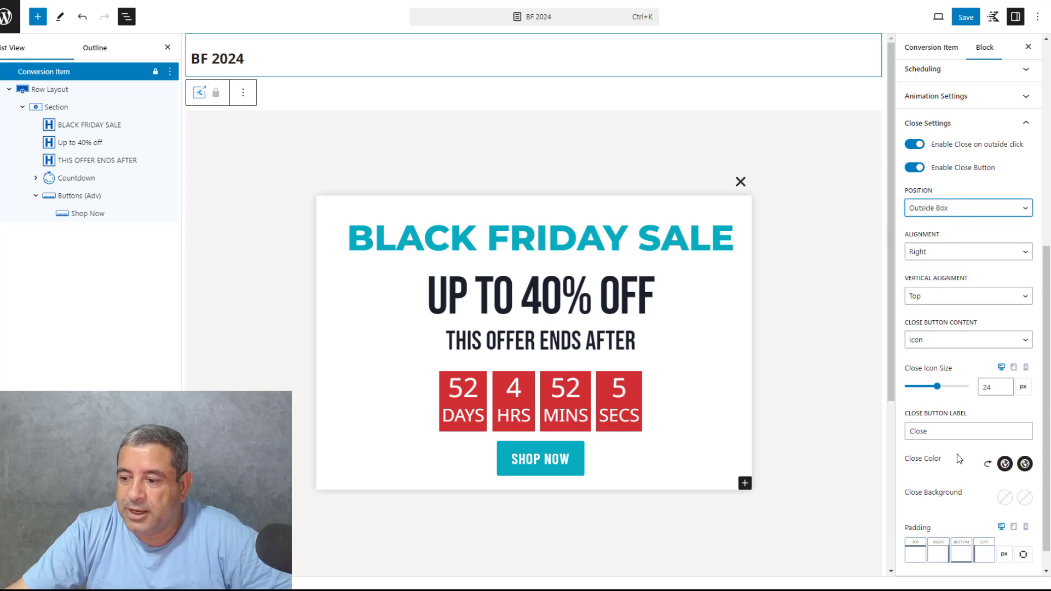
Set the close icon size to 27 px and save the popup
{"action": "left_click_drag", "start_coordinate": [937, 387], "coordinate": [924, 387]}
{"action": "left_click", "coordinate": [965, 17]}
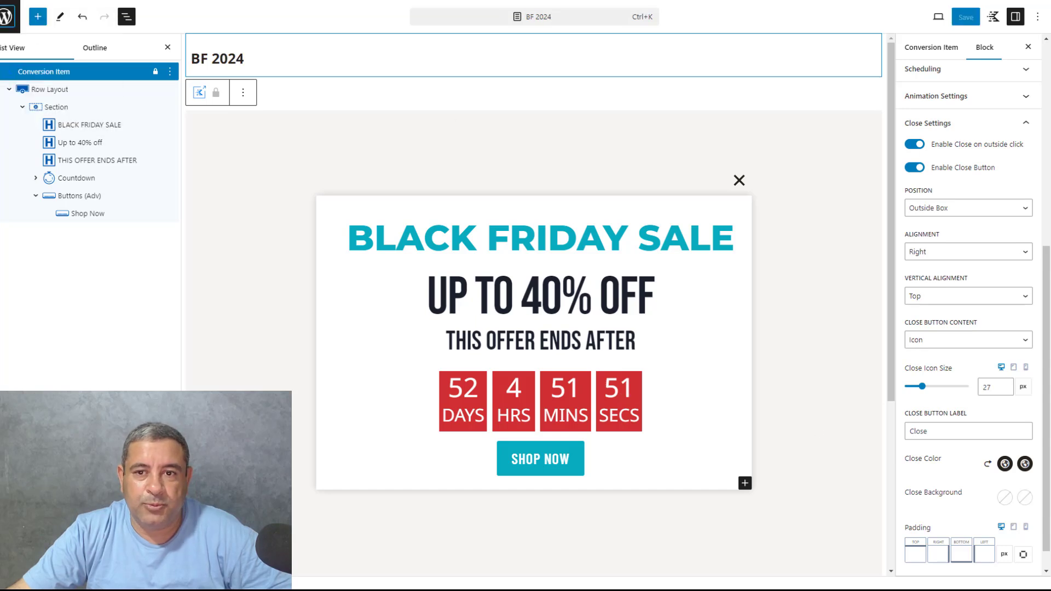
Return to the Conversion Items list and close the earlier site preview window
{"action": "left_click", "coordinate": [11, 16]}
{"action": "mouse_move", "coordinate": [283, 589]}
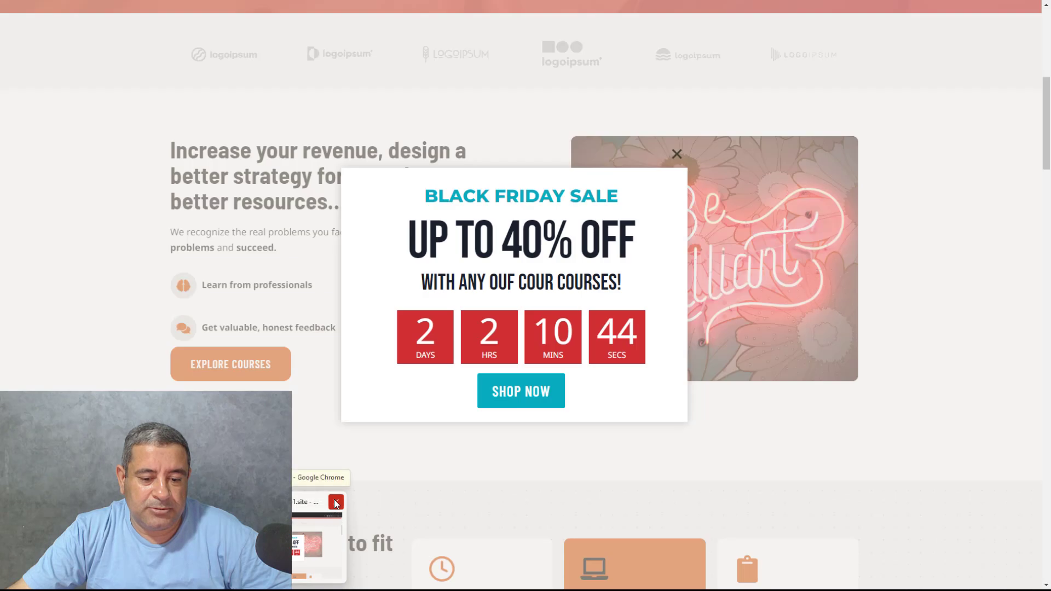
{"action": "left_click", "coordinate": [334, 506]}
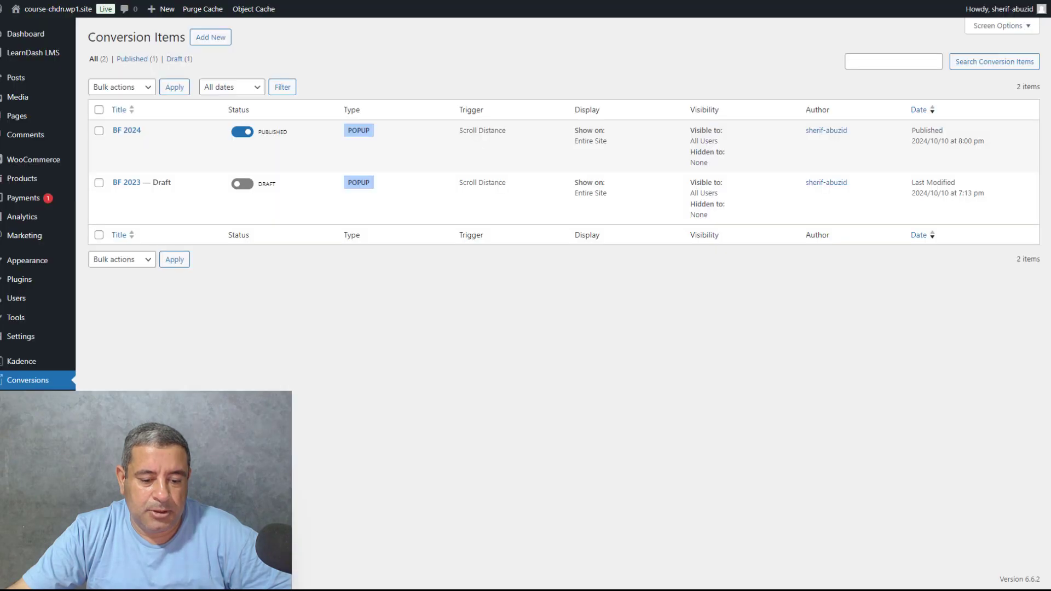
Open the site's front end in a separate window and scroll through the homepage to test the popup
{"action": "mouse_move", "coordinate": [54, 9]}
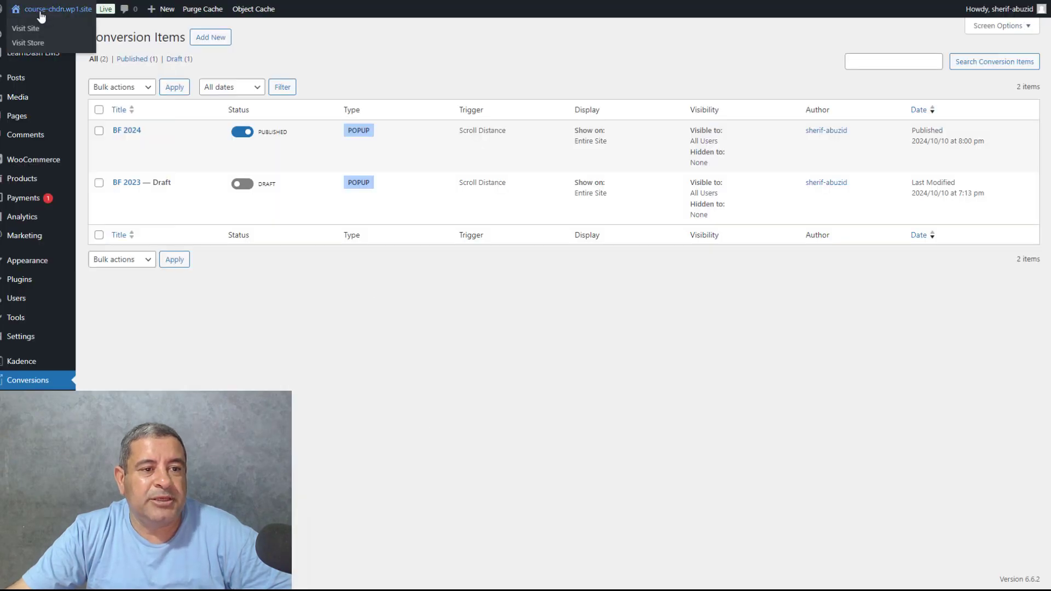
{"action": "right_click", "coordinate": [28, 29]}
{"action": "left_click", "coordinate": [97, 74]}
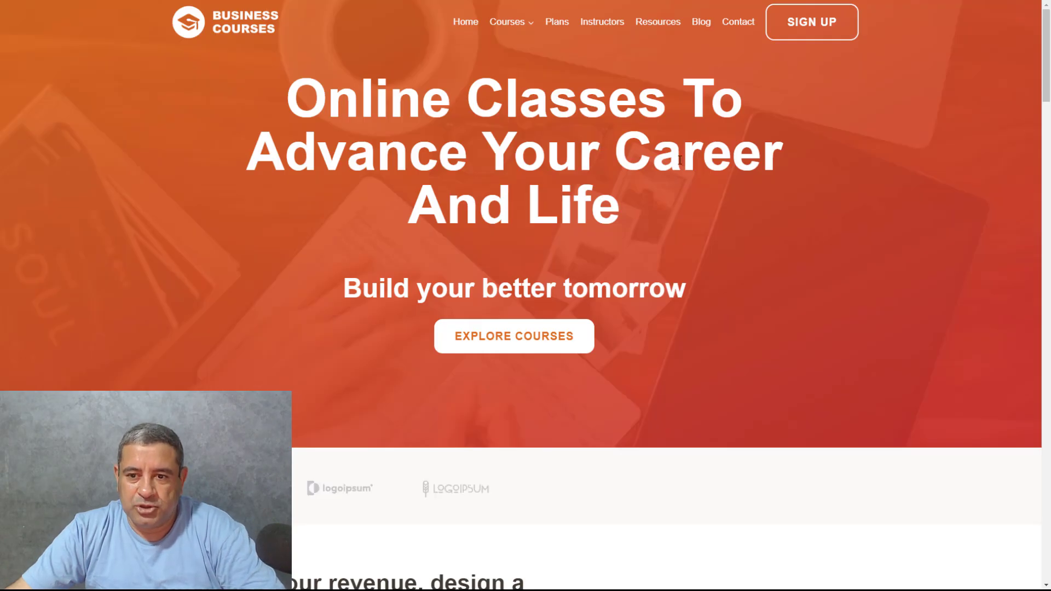
{"action": "scroll", "coordinate": [680, 159], "scroll_direction": "down", "scroll_amount": 5}
{"action": "scroll", "coordinate": [680, 159], "scroll_direction": "down", "scroll_amount": 15}
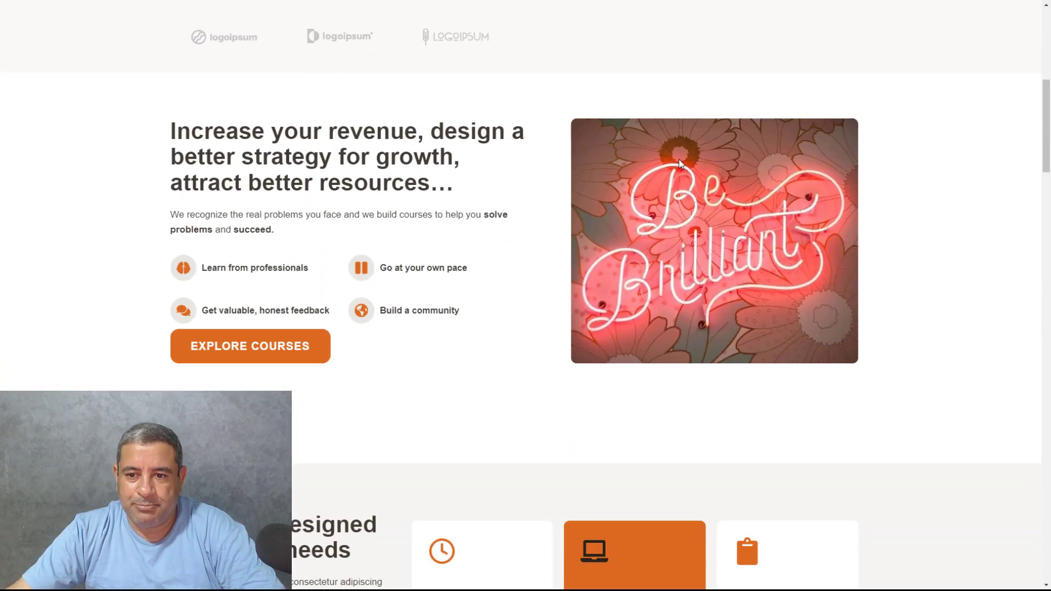
{"action": "scroll", "coordinate": [540, 208], "scroll_direction": "up", "scroll_amount": 20}
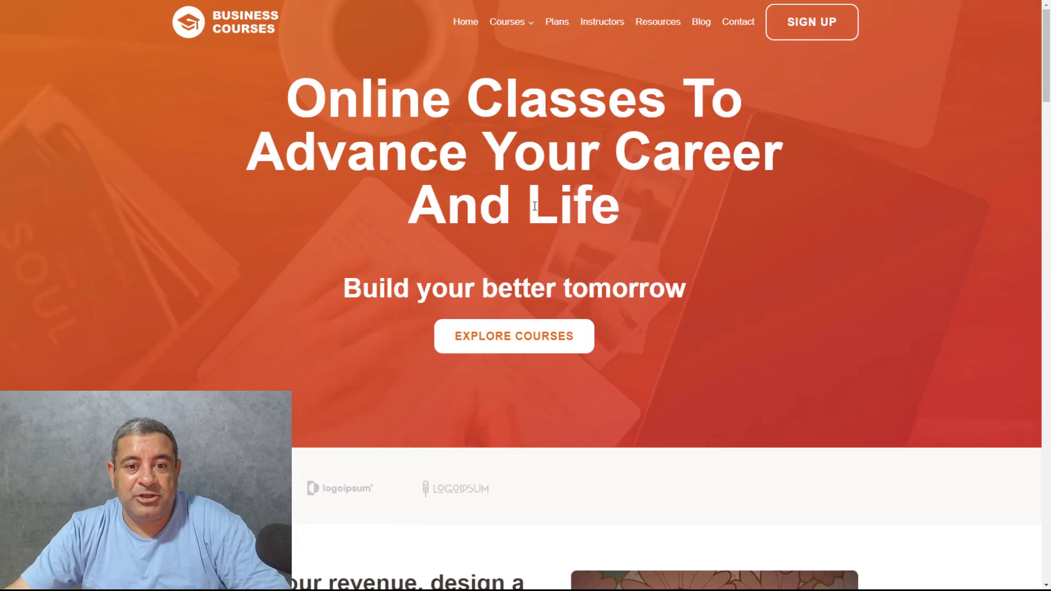
Return to the BF 2024 editor and enter 0 days for both the on-close and on-goal-event cookie expiries in repeat control
{"action": "key", "text": "alt+Tab"}
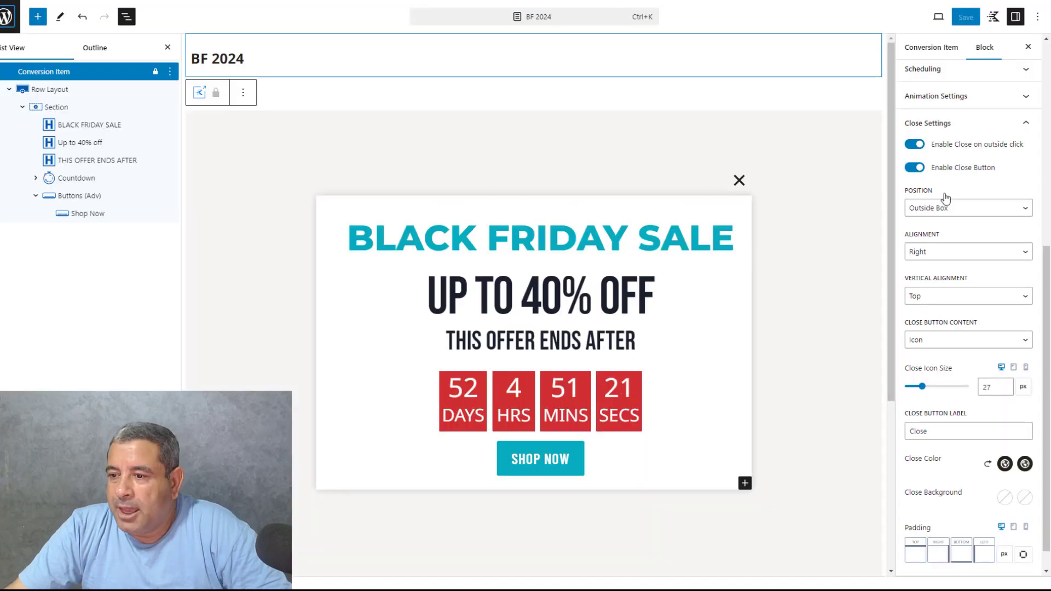
{"action": "scroll", "coordinate": [943, 198], "scroll_direction": "up", "scroll_amount": 2}
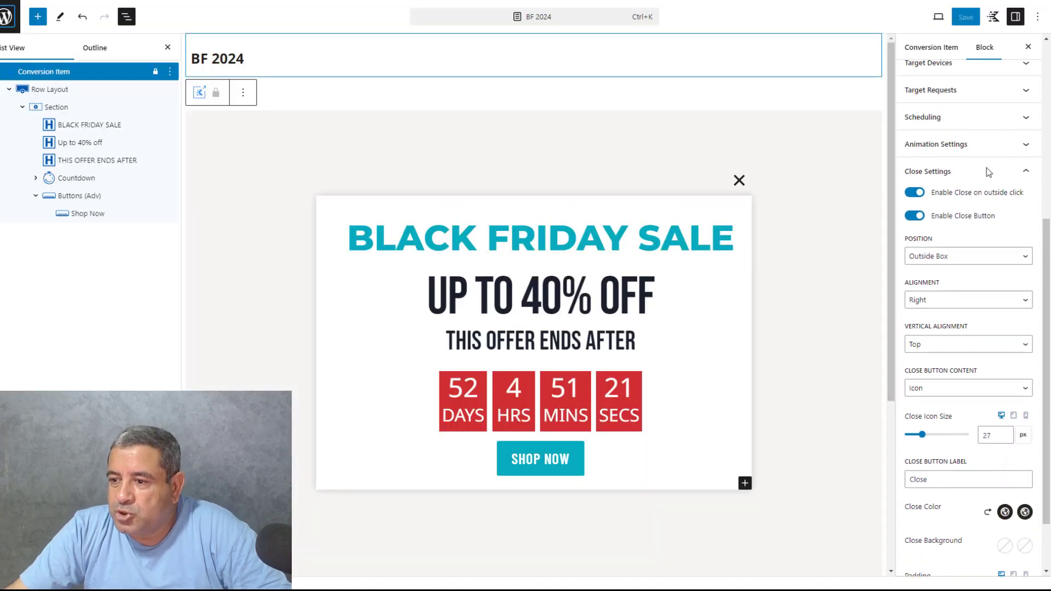
{"action": "left_click", "coordinate": [977, 185]}
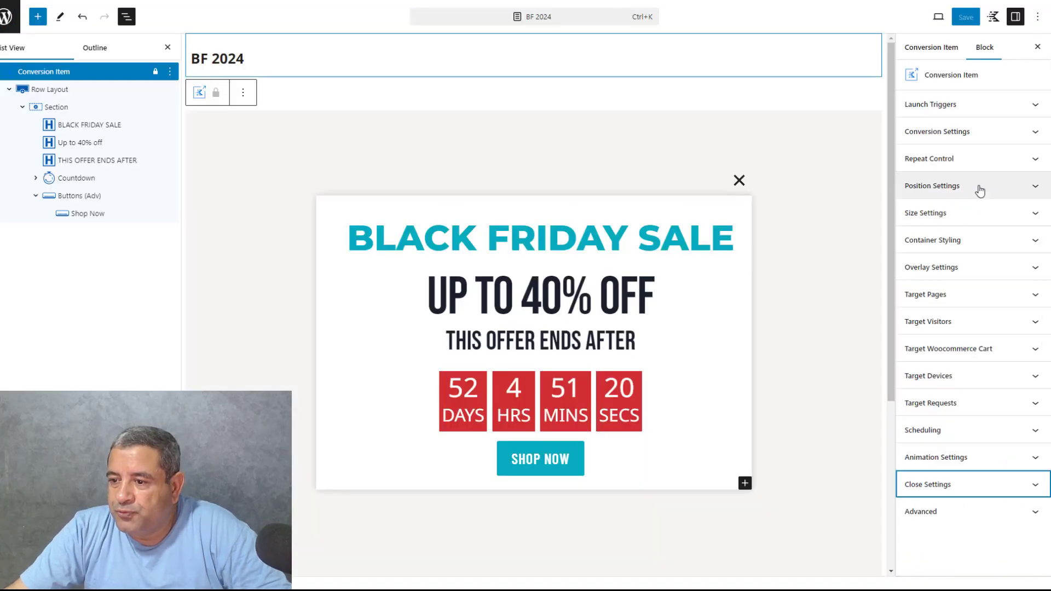
{"action": "left_click", "coordinate": [973, 132]}
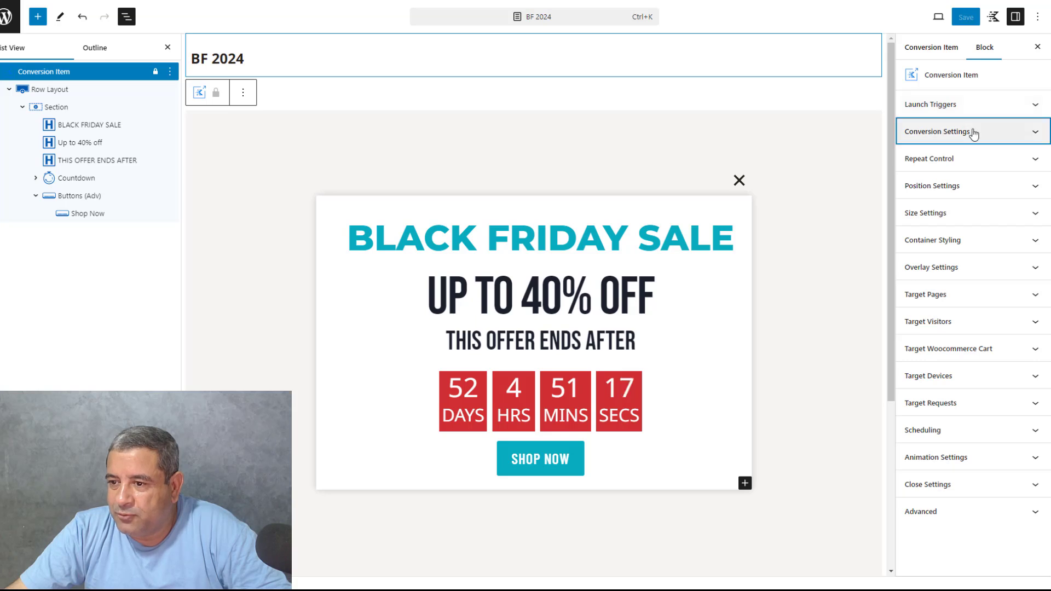
{"action": "left_click", "coordinate": [973, 132]}
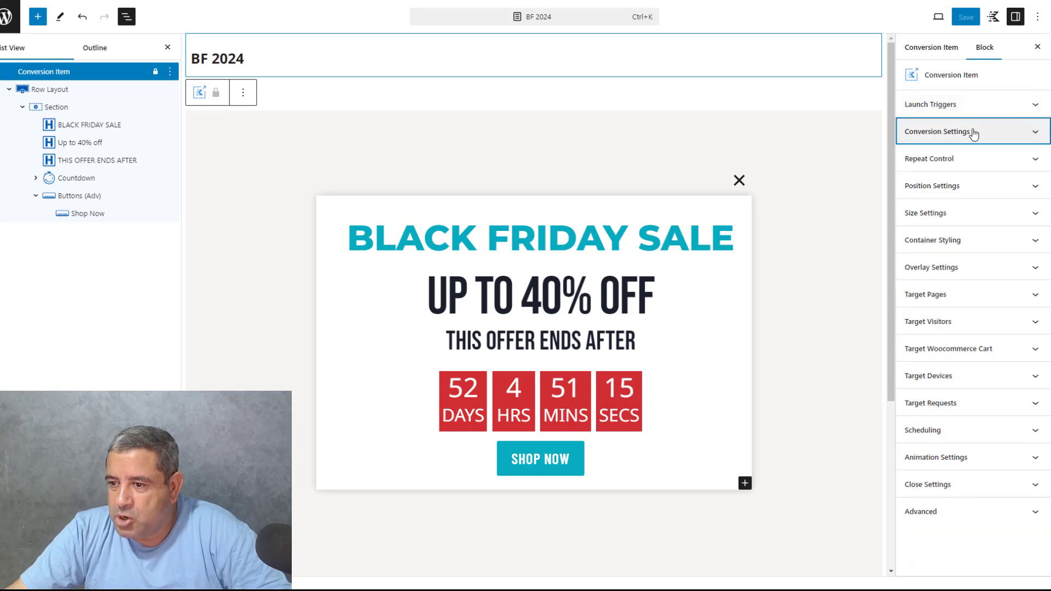
{"action": "left_click", "coordinate": [964, 163]}
{"action": "double_click", "coordinate": [1005, 245]}
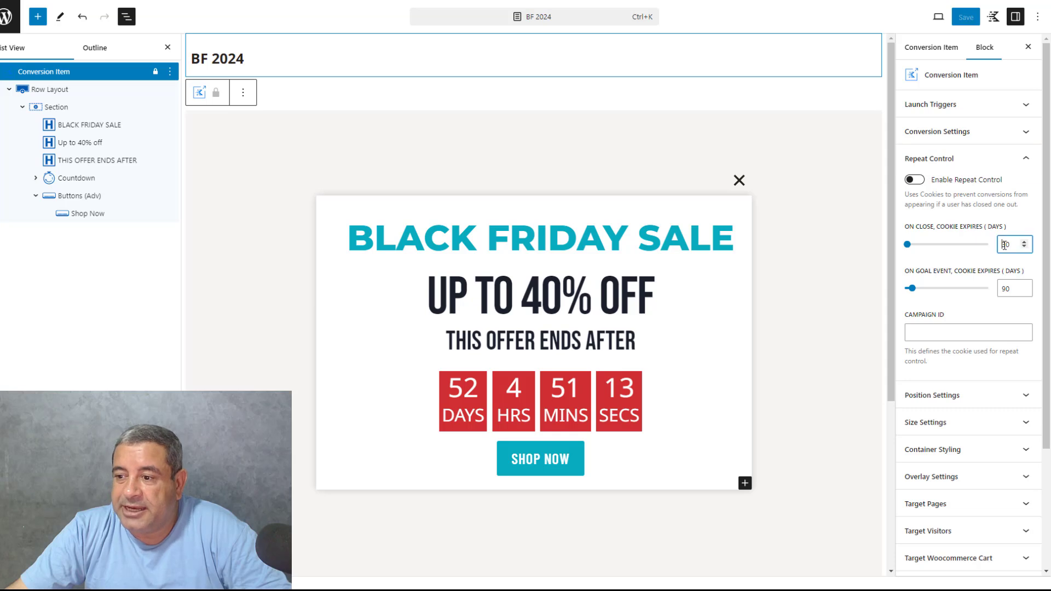
{"action": "type", "text": "0"}
{"action": "key", "text": "Tab"}
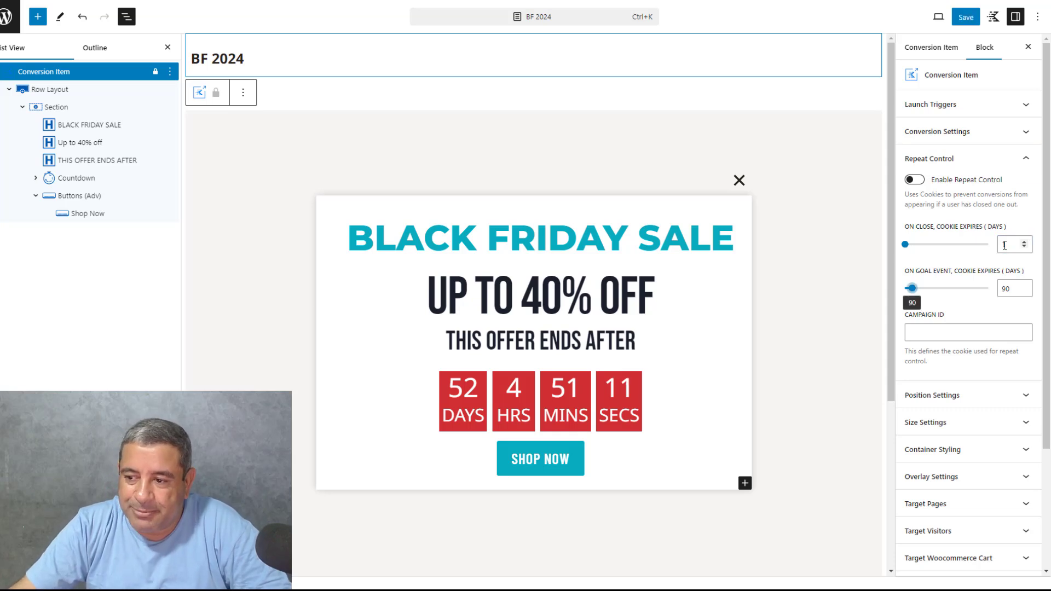
{"action": "double_click", "coordinate": [1005, 290]}
{"action": "type", "text": "0"}
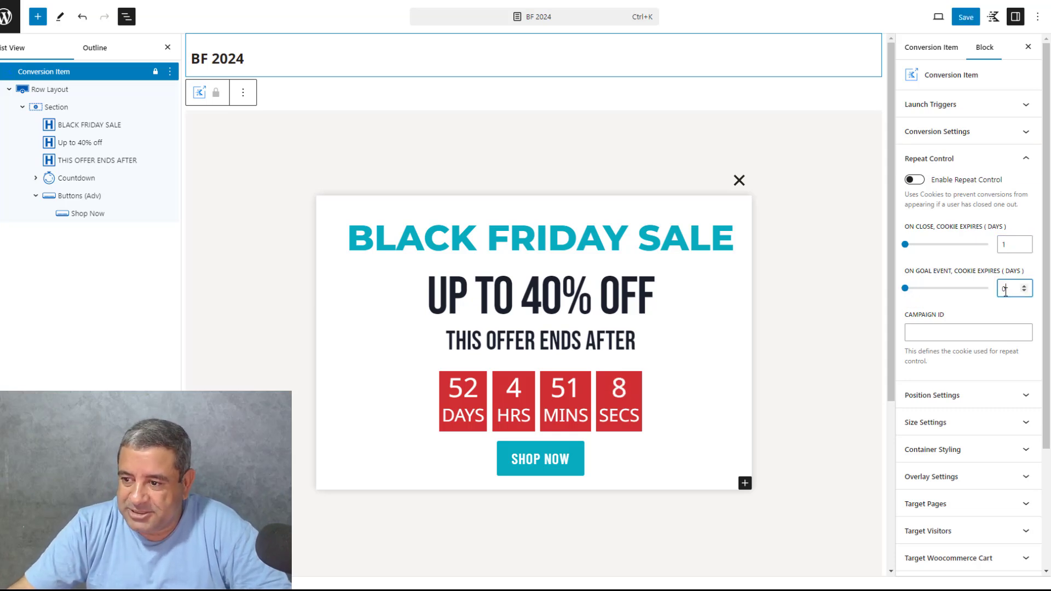
{"action": "left_click", "coordinate": [985, 164]}
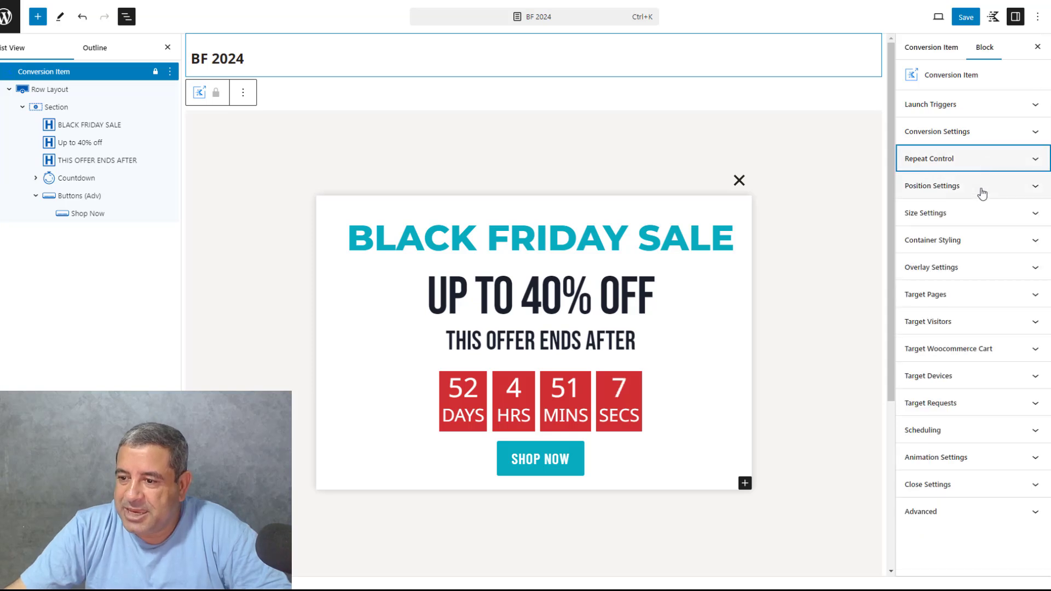
Disable range scheduling for the popup and save the BF 2024 item
{"action": "left_click", "coordinate": [973, 298]}
{"action": "left_click", "coordinate": [973, 300]}
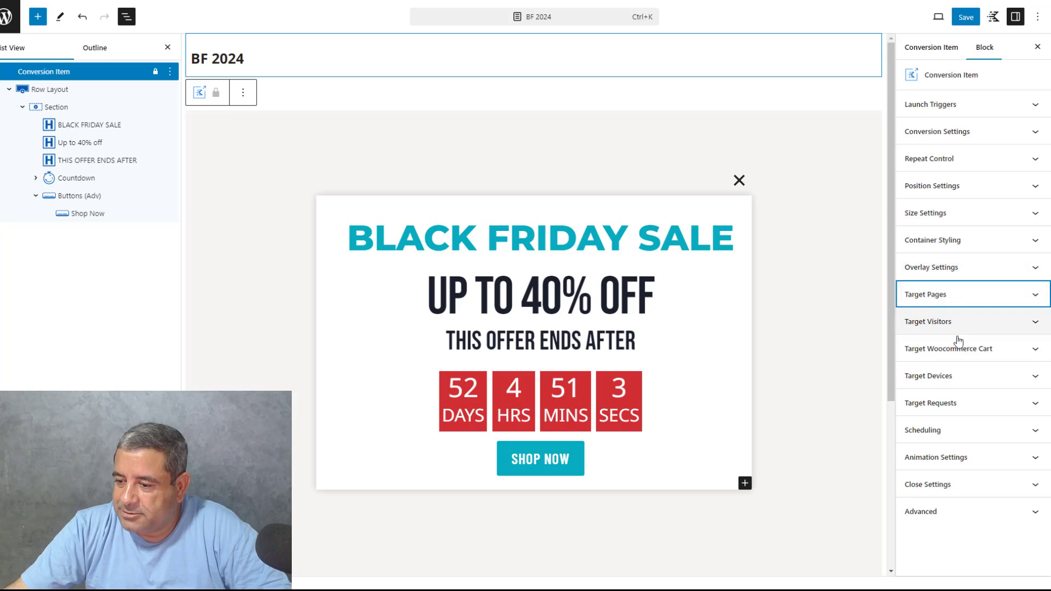
{"action": "left_click", "coordinate": [981, 428]}
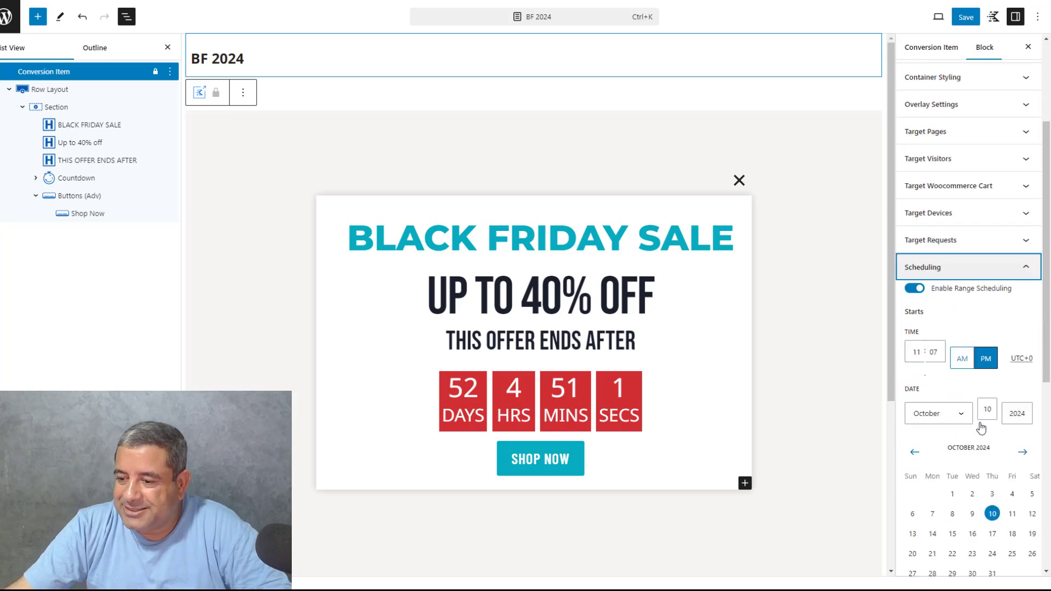
{"action": "left_click", "coordinate": [914, 69]}
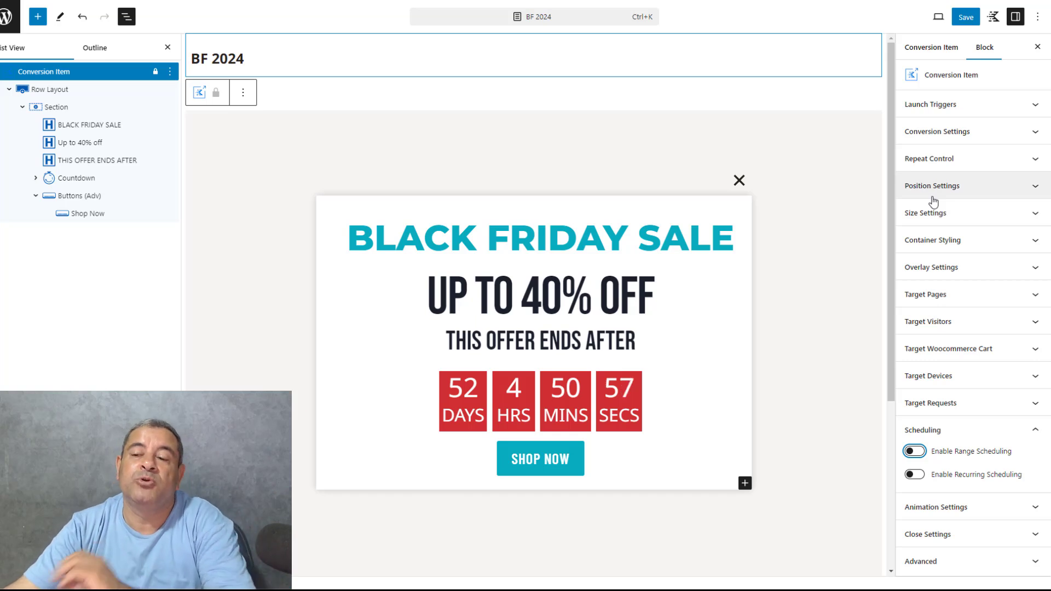
{"action": "left_click", "coordinate": [963, 19]}
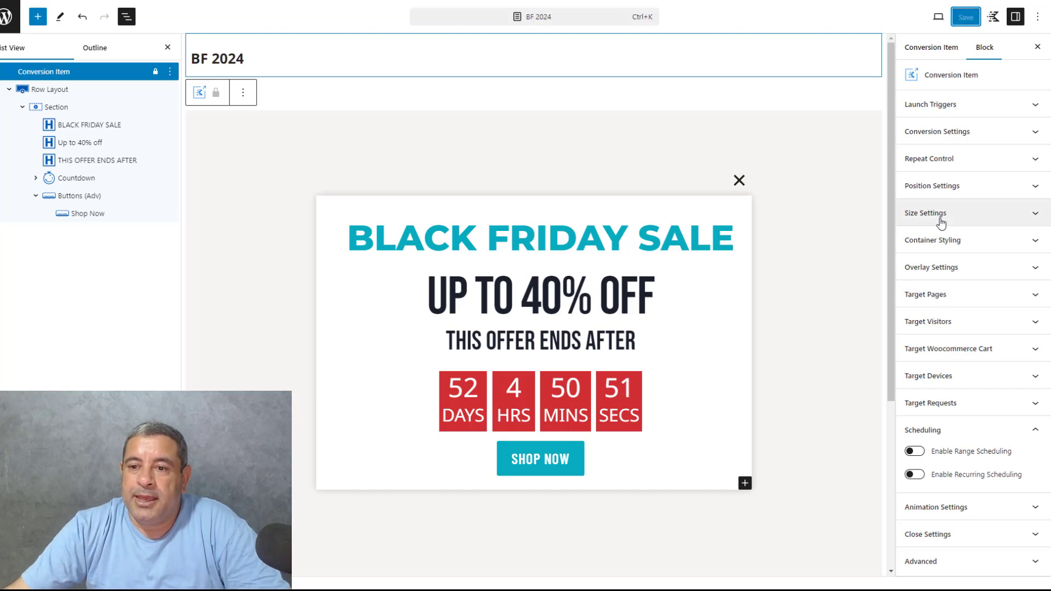
Switch to the site's homepage and scroll down to test the scroll-triggered Black Friday popup
{"action": "key", "text": "alt+Tab"}
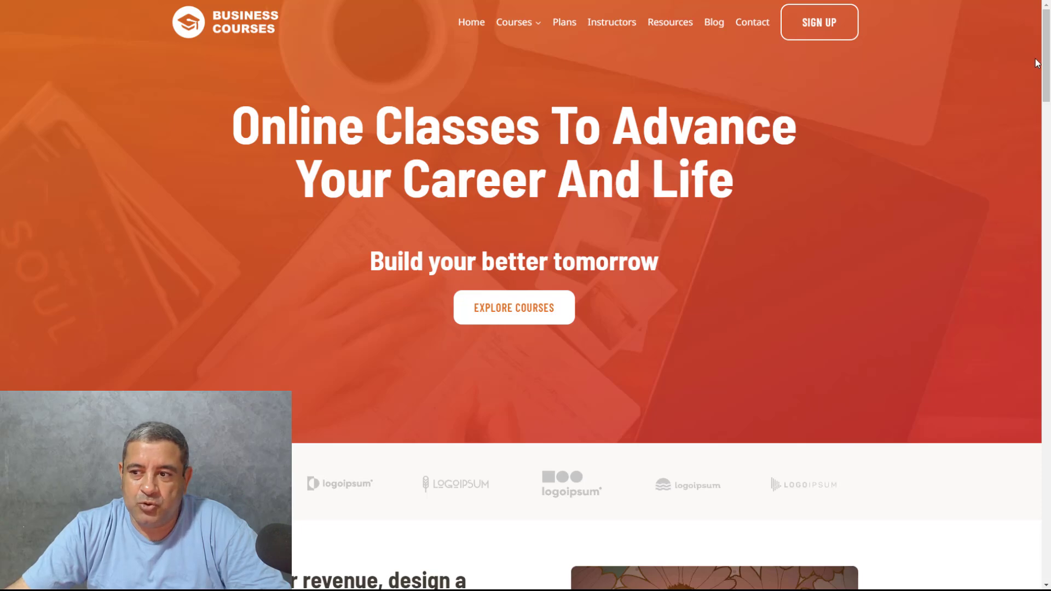
{"action": "left_click_drag", "start_coordinate": [1046, 61], "coordinate": [1049, 141]}
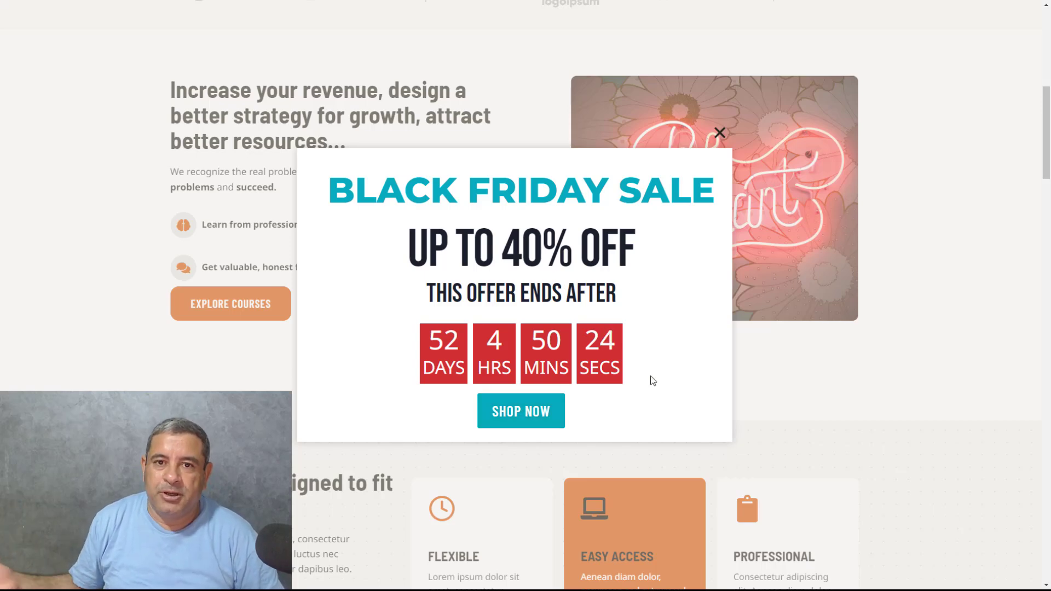
{"action": "scroll", "coordinate": [906, 202], "scroll_direction": "up", "scroll_amount": 2}
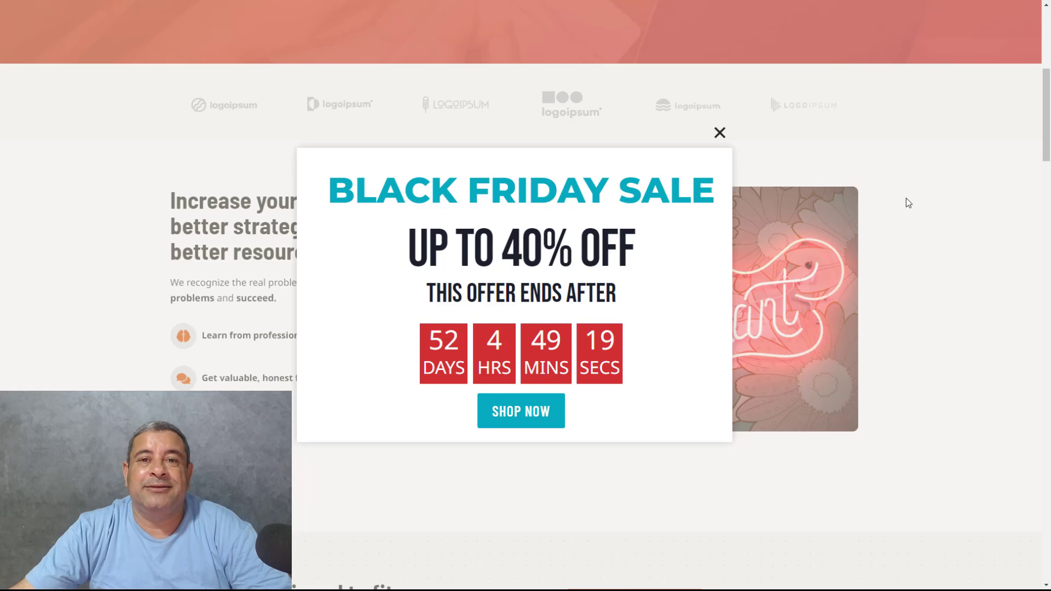